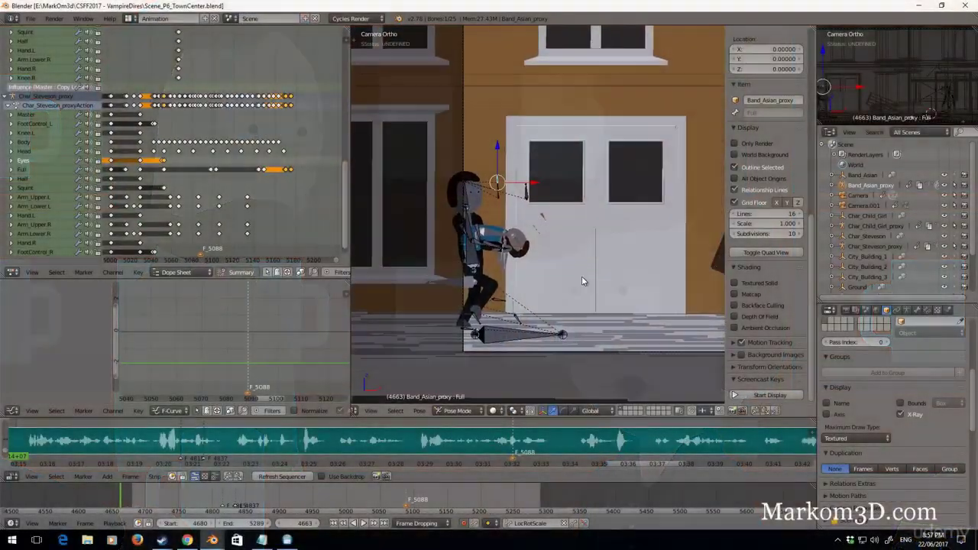
Keyframe Band_Asian_proxy's Full bone at frame 4705, and lower it along its local axis at frame 4706 to close the eyes
scroll(582, 280, "up", 4)
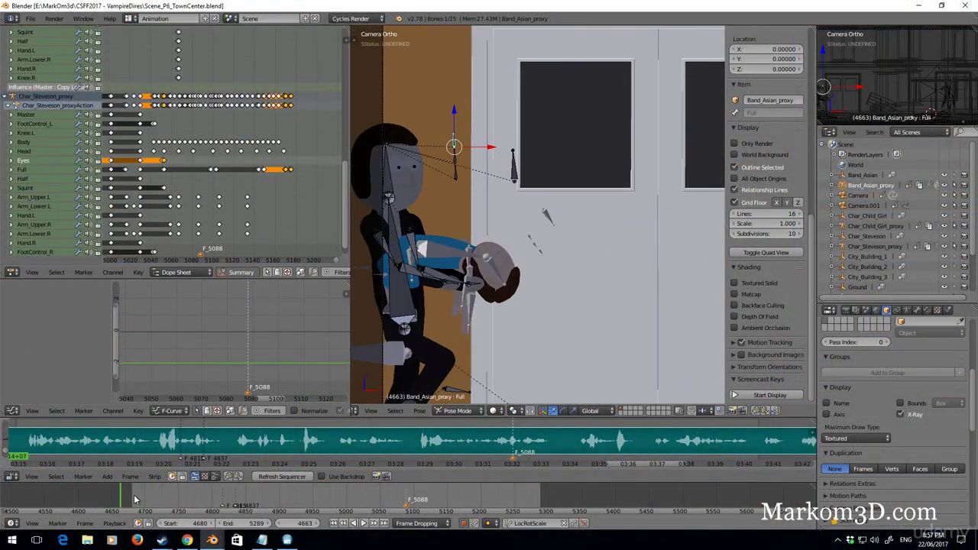
left_click_drag(131, 497, 148, 496)
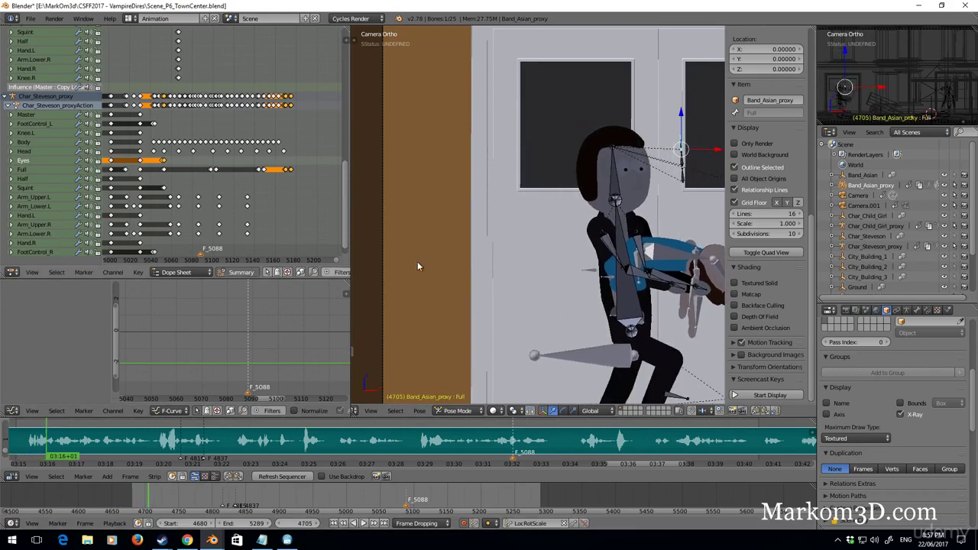
mouse_move(576, 262)
middle_mouse_down("shift")
mouse_move(465, 286)
mouse_move(492, 259)
middle_mouse_up("shift")
key("i")
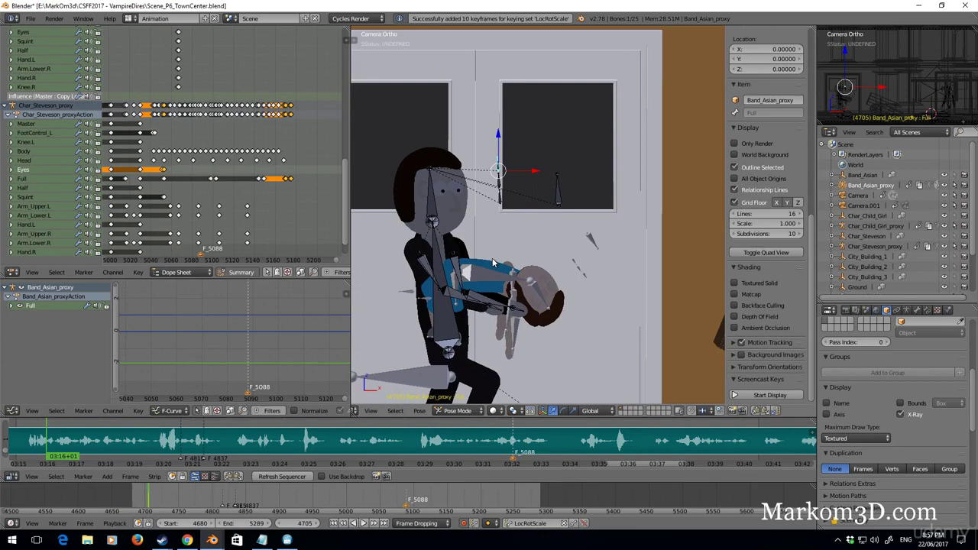
key("Right")
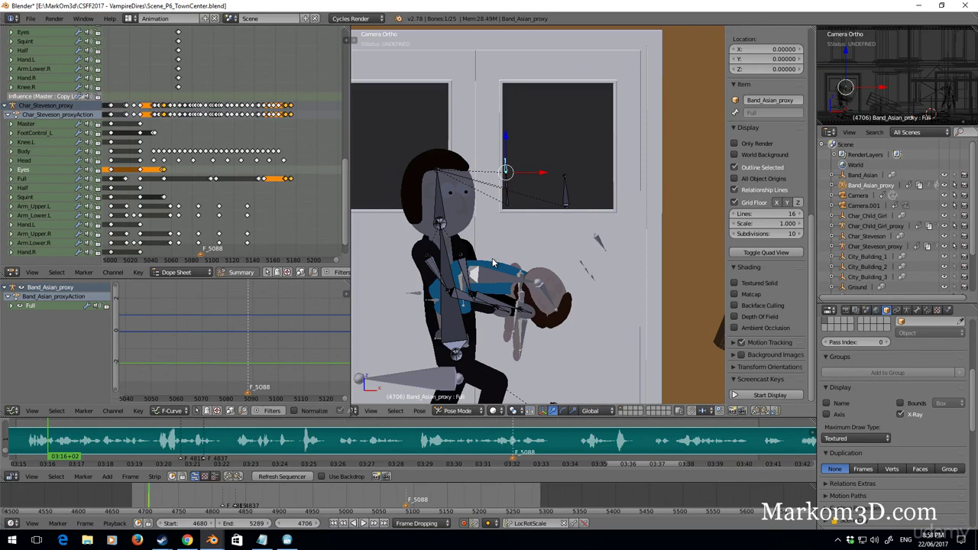
key("g")
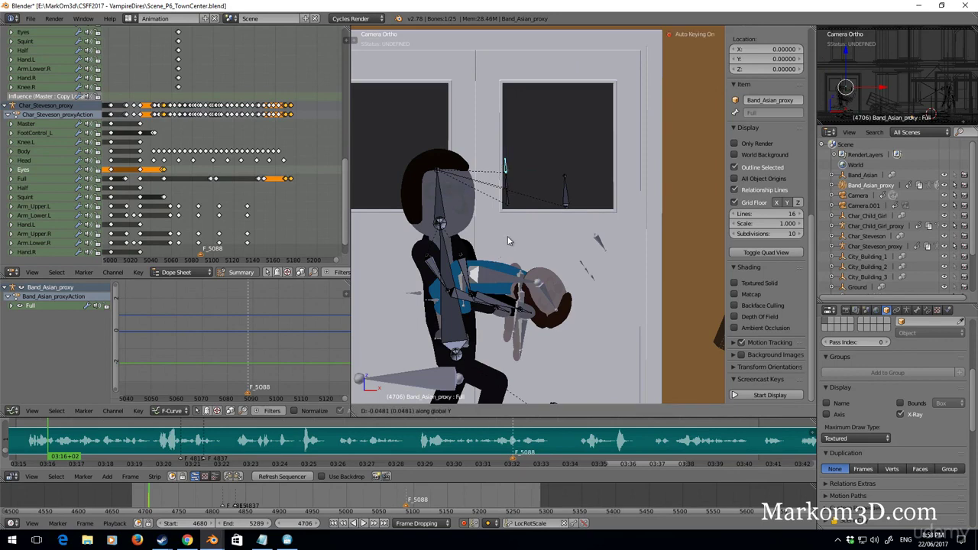
left_click(509, 235)
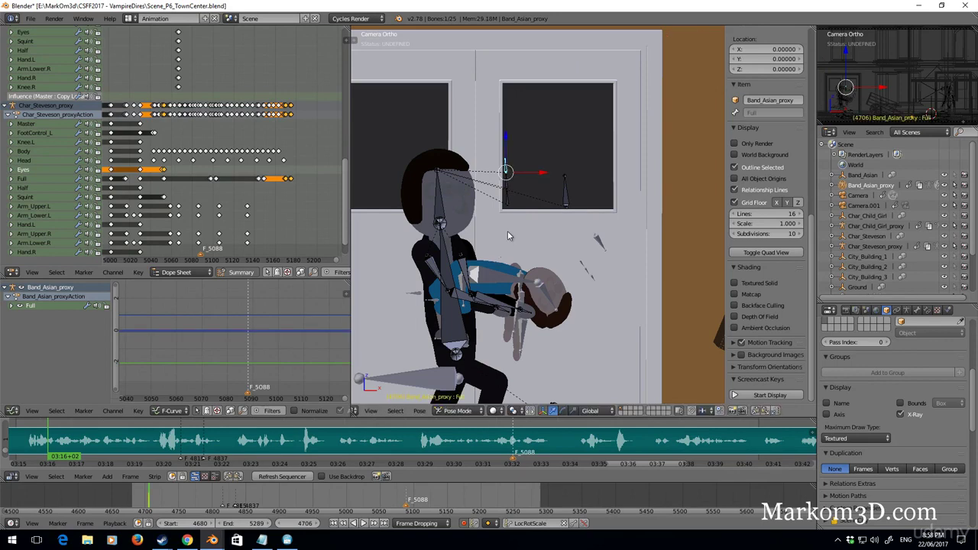
Hold the closed eyes with a Full bone keyframe at frame 4710 and reopen them at frame 4711
key("Right")
key("Right")
key("Right")
key("Right")
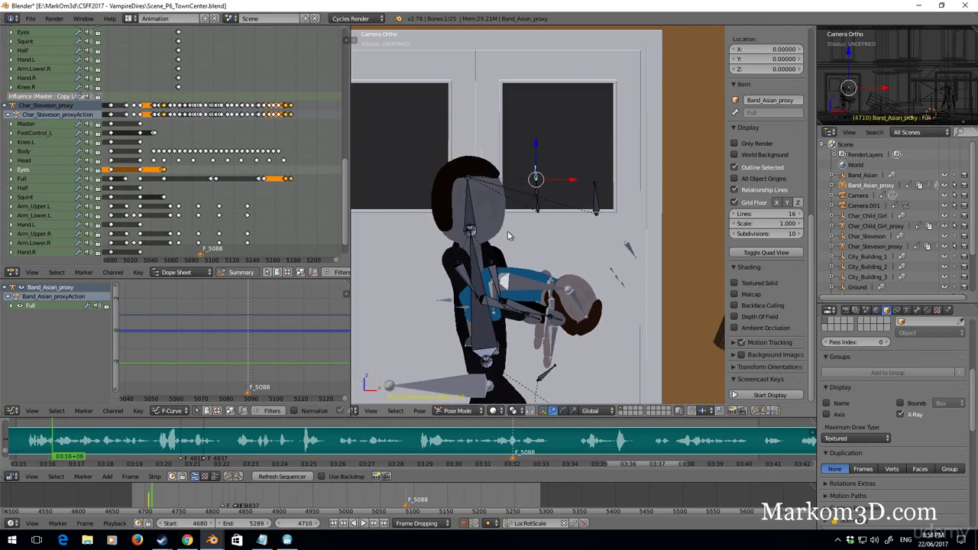
key("i")
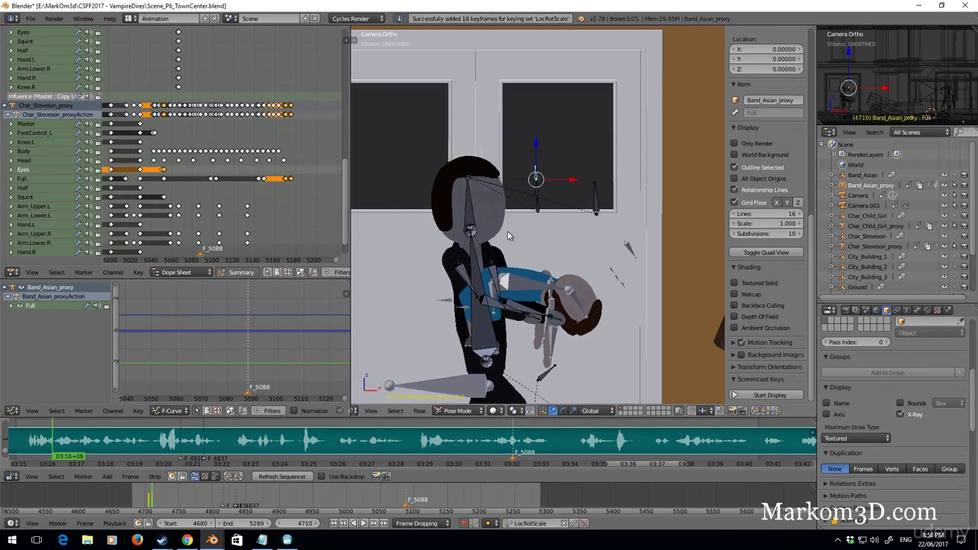
key("Right")
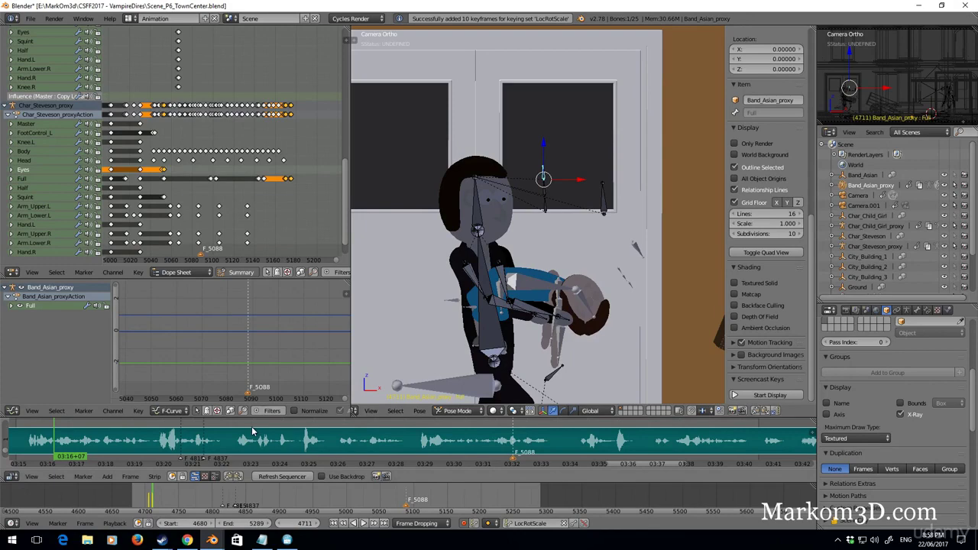
Play the animation from frame 4681 to review the blink, stopping at the F_4815 marker
middle_click_drag(284, 134, 144, 108)
left_click(132, 493)
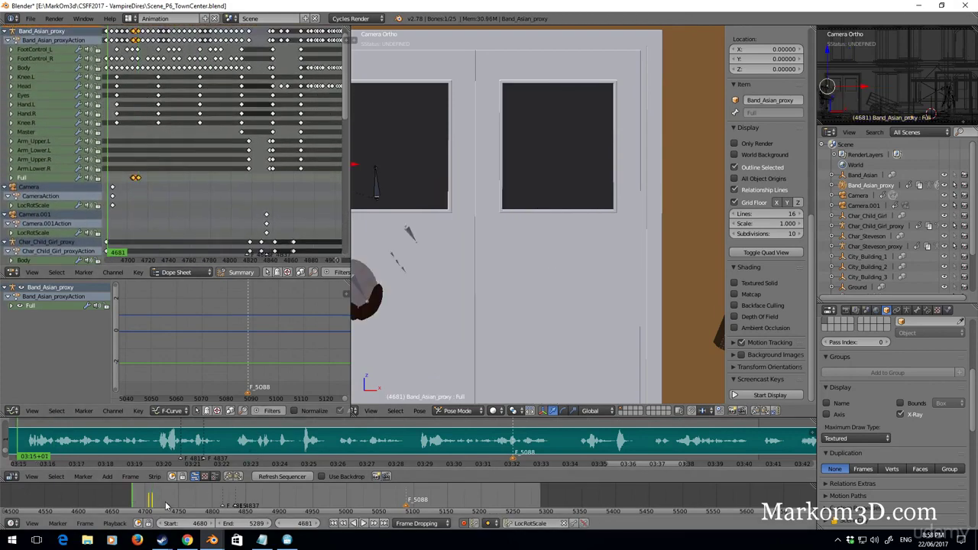
left_click(363, 524)
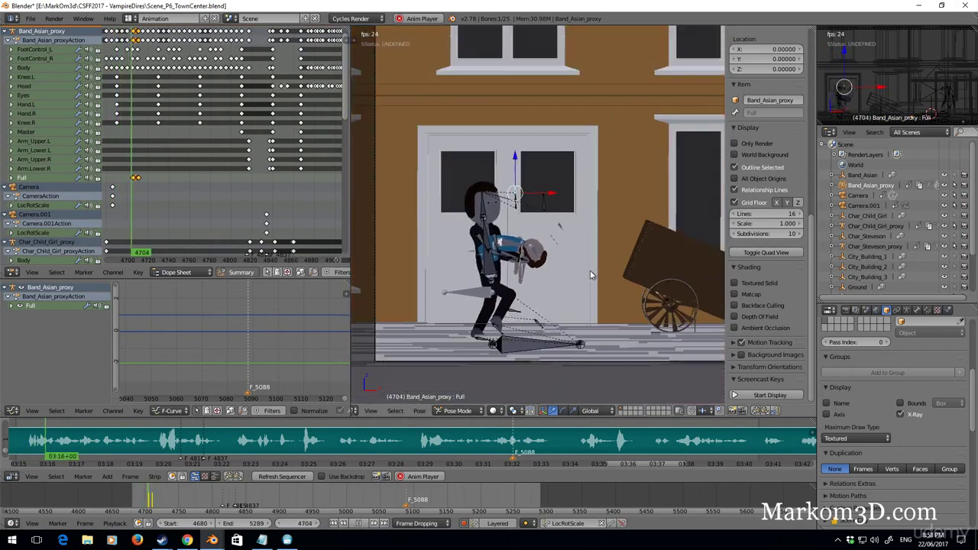
left_click(359, 527)
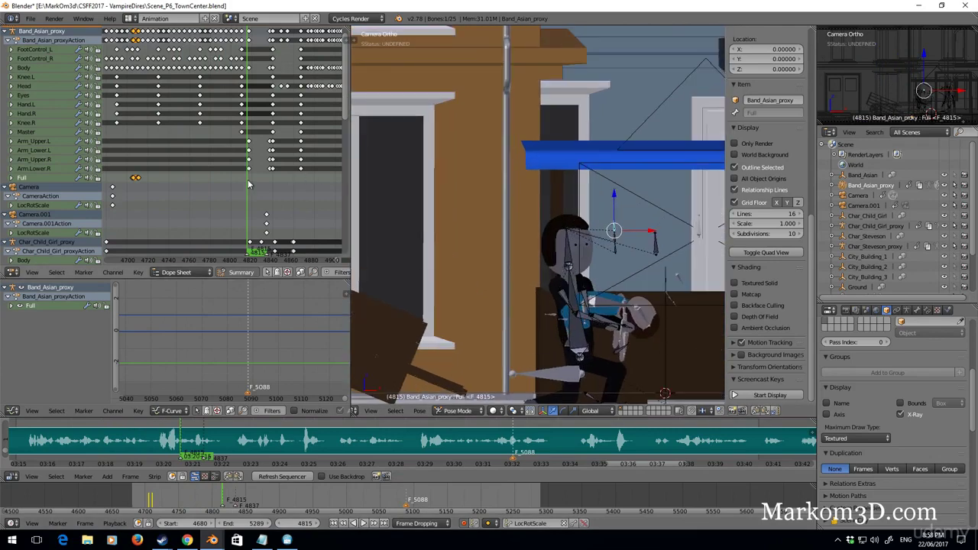
Duplicate the Full channel's blink keyframes to around frame 4815, and copy the closing keys again a few frames further on
left_click(137, 179)
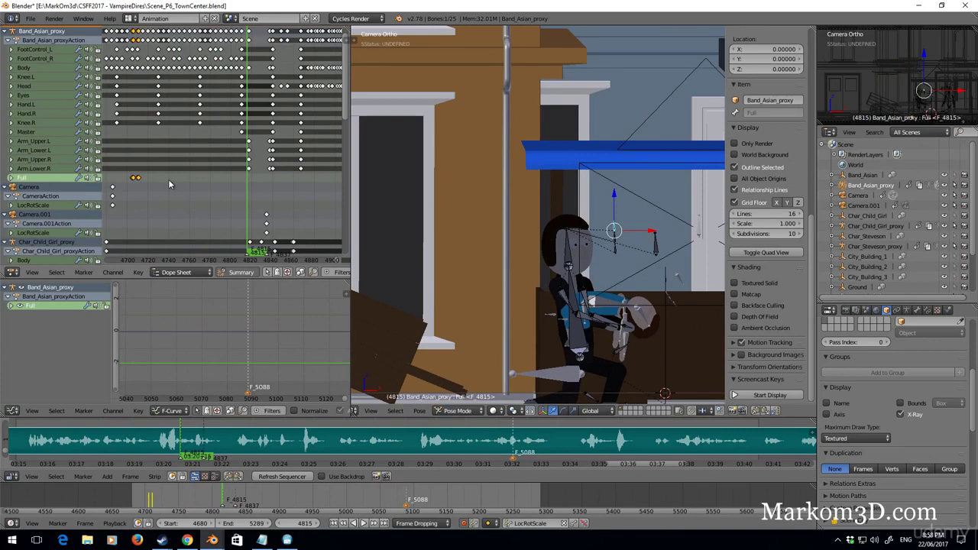
key("shift+d")
left_click(270, 180)
left_click(250, 179)
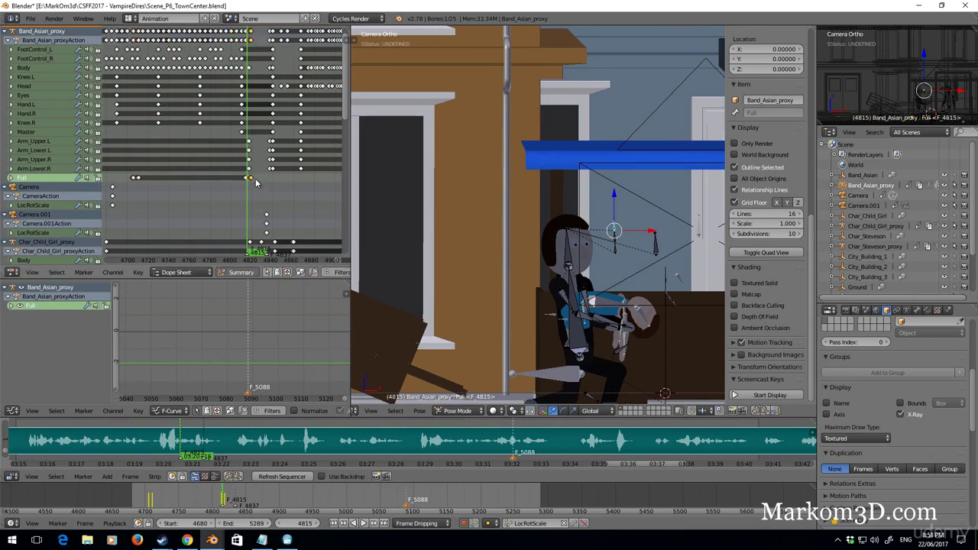
key("shift+d")
left_click(258, 179)
Play the animation past the second blink and inspect the bending character's face at frame 4847
key("alt+a")
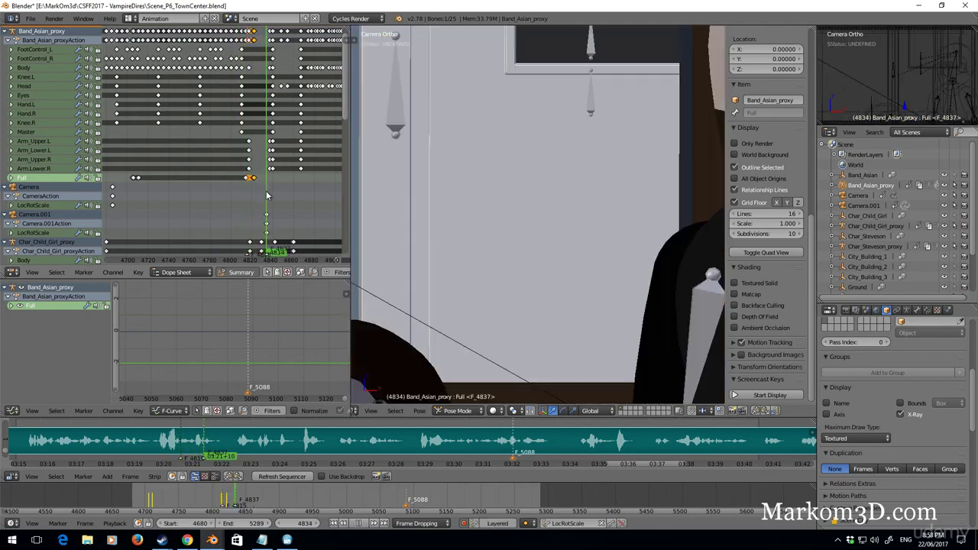
scroll(272, 187, "down", 3)
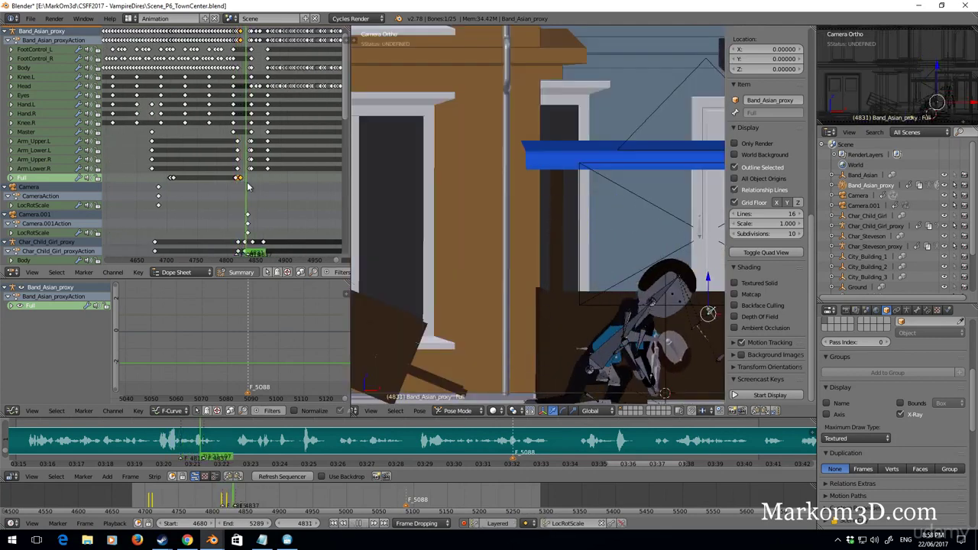
key("alt+a")
middle_click_drag(468, 206, 630, 116, "shift")
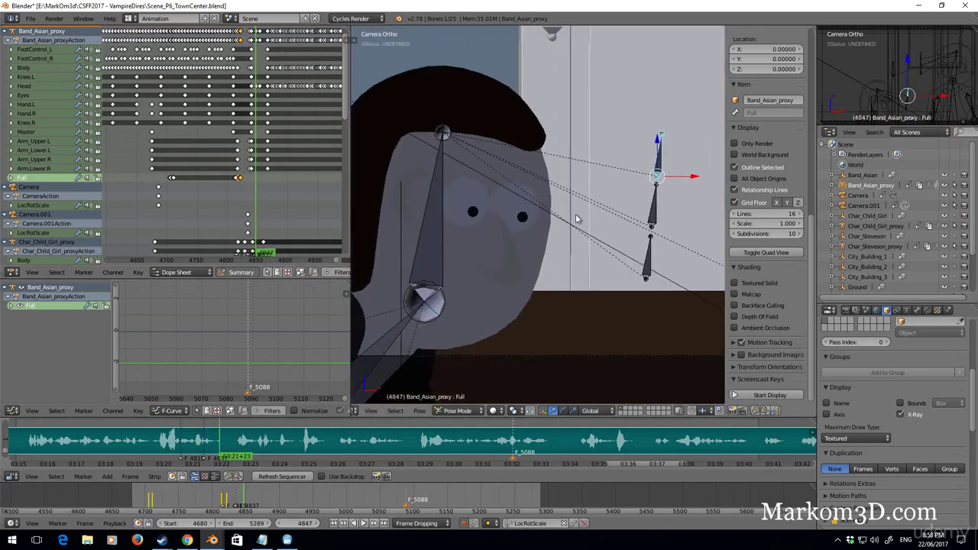
scroll(573, 233, "down", 3)
middle_click_drag(586, 224, 577, 211, "shift")
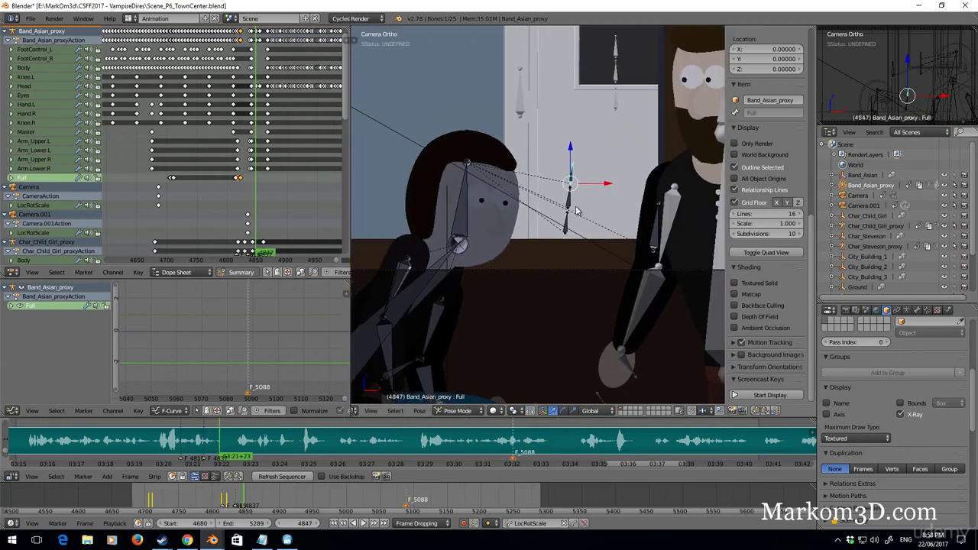
Keyframe the Eyes bone of Band_Asian_proxy at frame 4843
right_click(663, 233)
left_click_drag(233, 201, 253, 206)
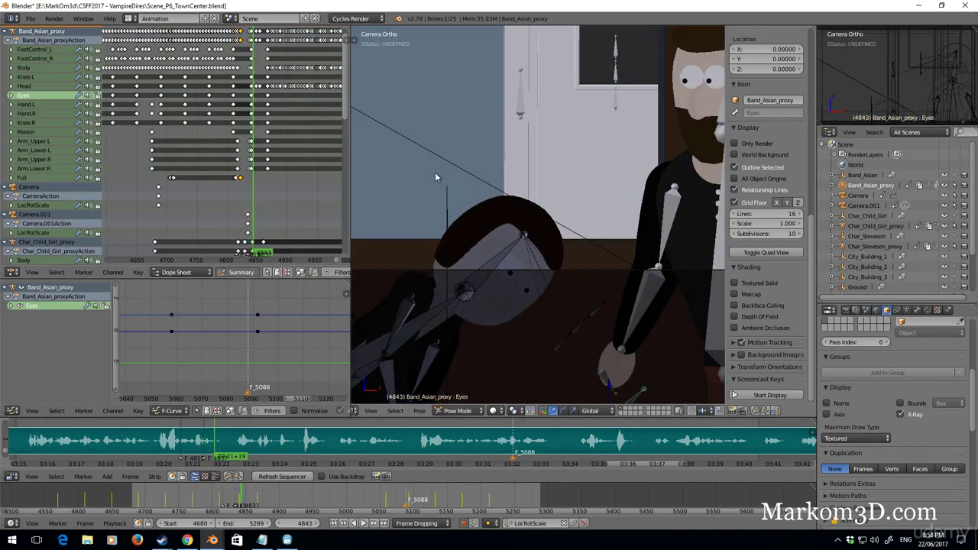
key("i")
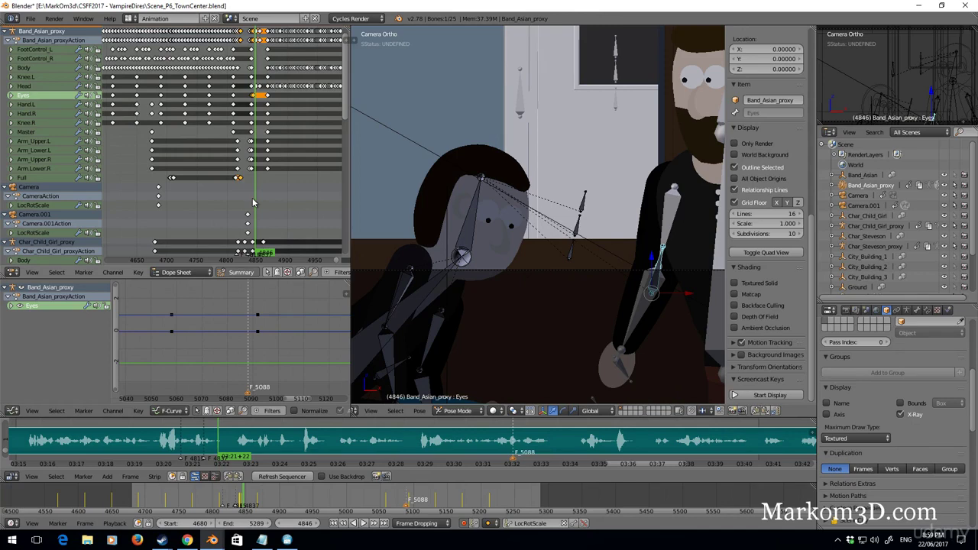
Keyframe the Eyes bone at frame 4846 and shift it slightly toward the bearded man at frame 4847
key("i")
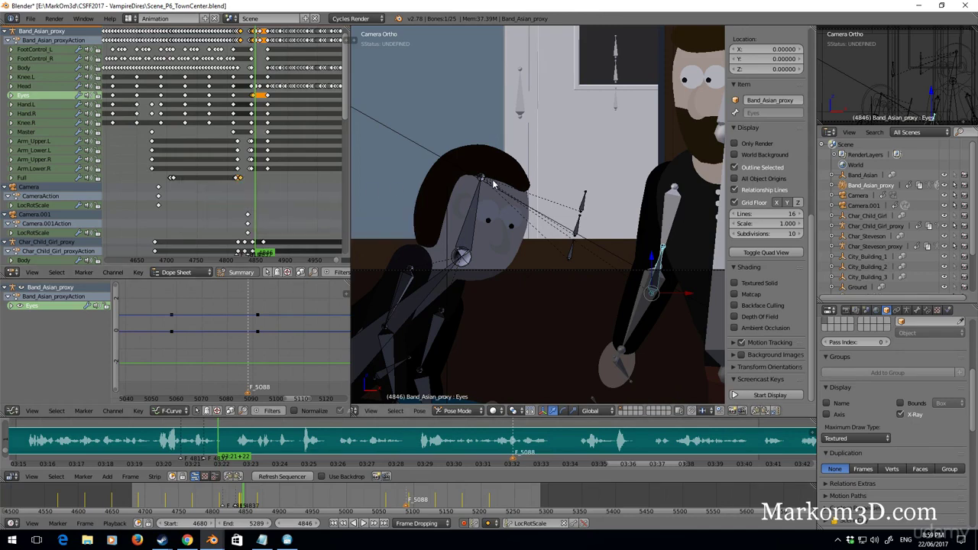
key("i")
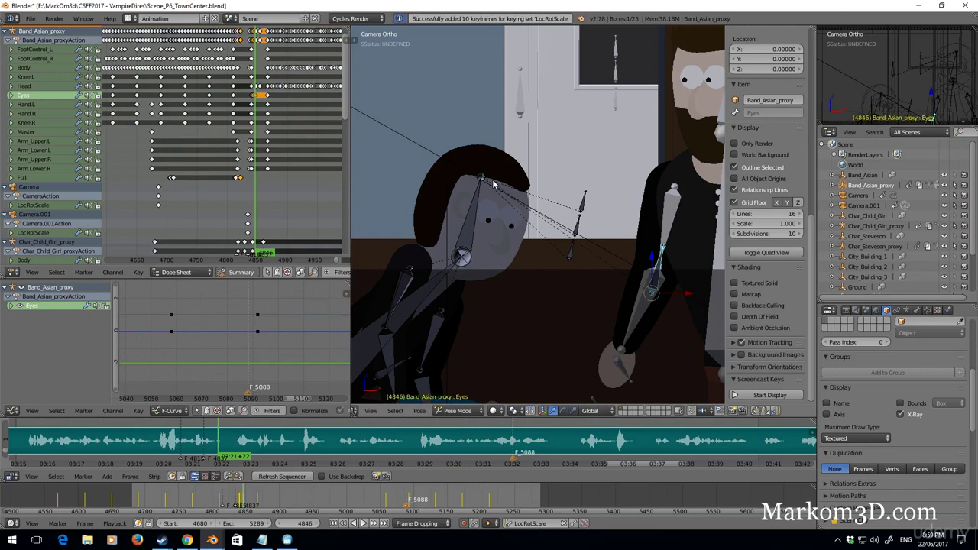
key("Right")
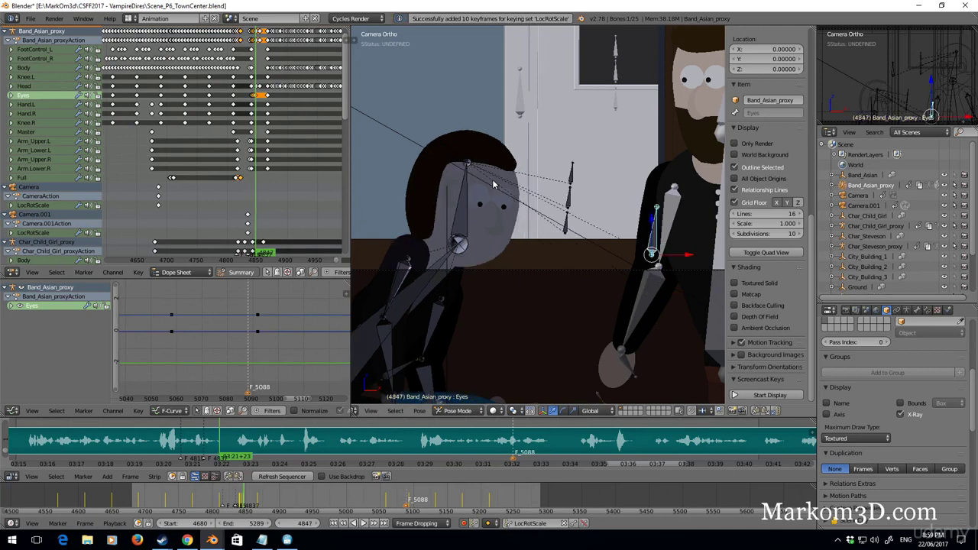
key("g")
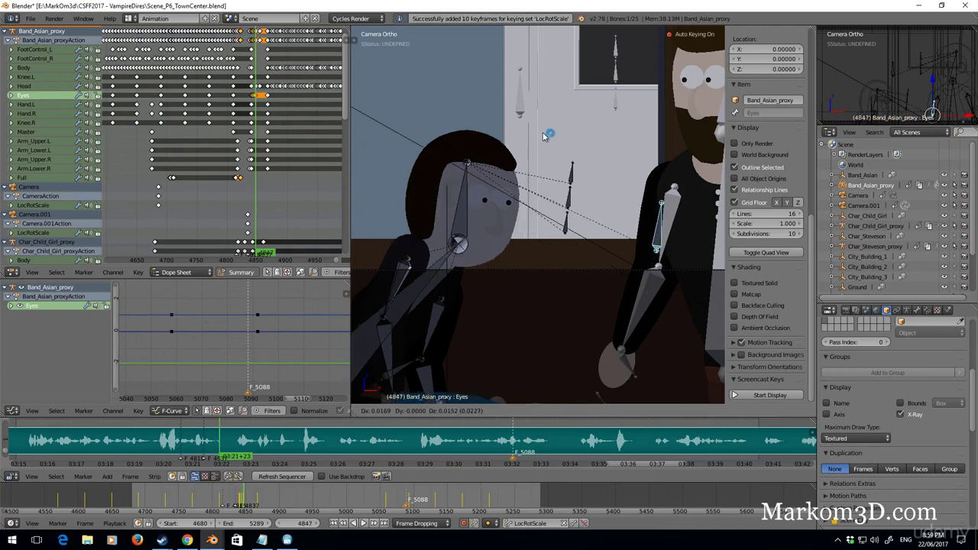
left_click(545, 162)
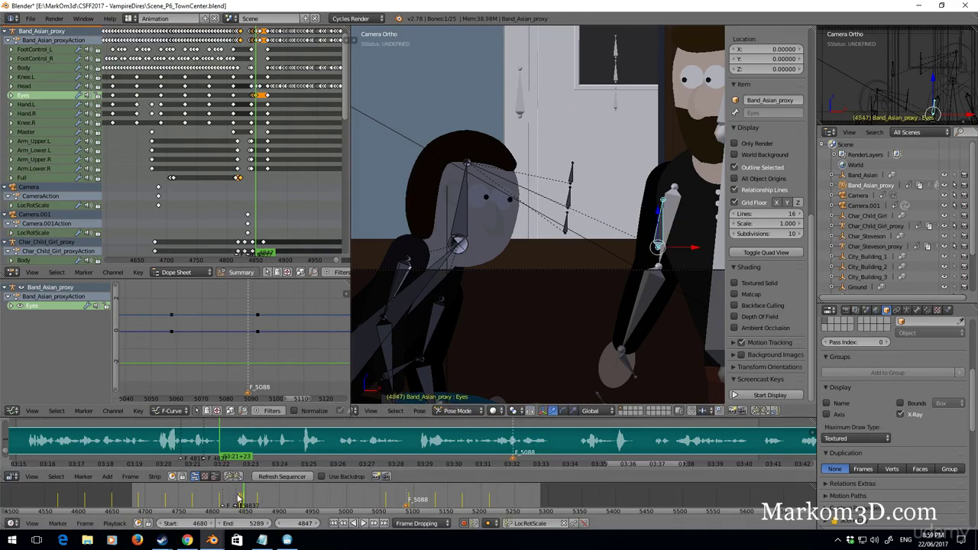
Play and scrub through the frames around 4840 to 4864 to check the gaze movement against its Eyes keyframes
key("alt+a")
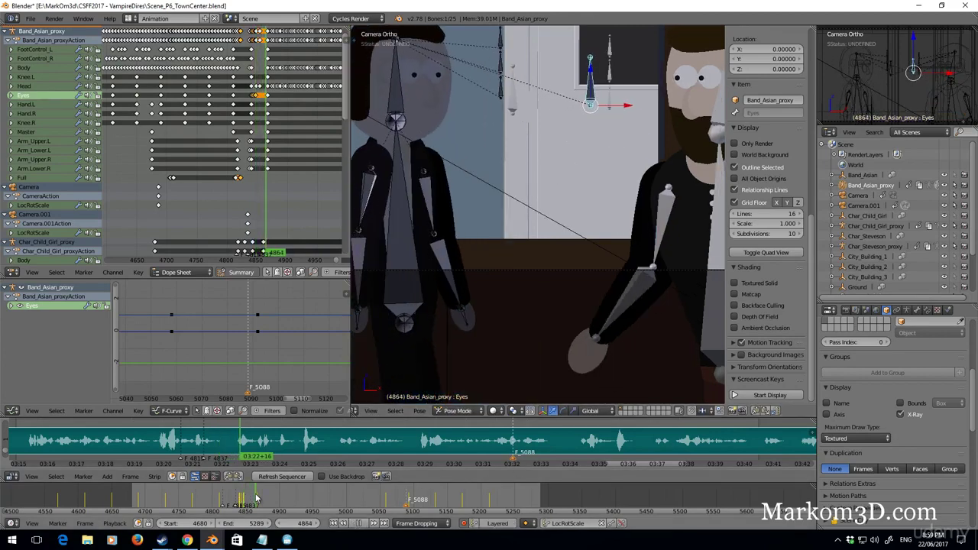
left_click_drag(252, 498, 248, 495)
scroll(261, 220, "up", 6)
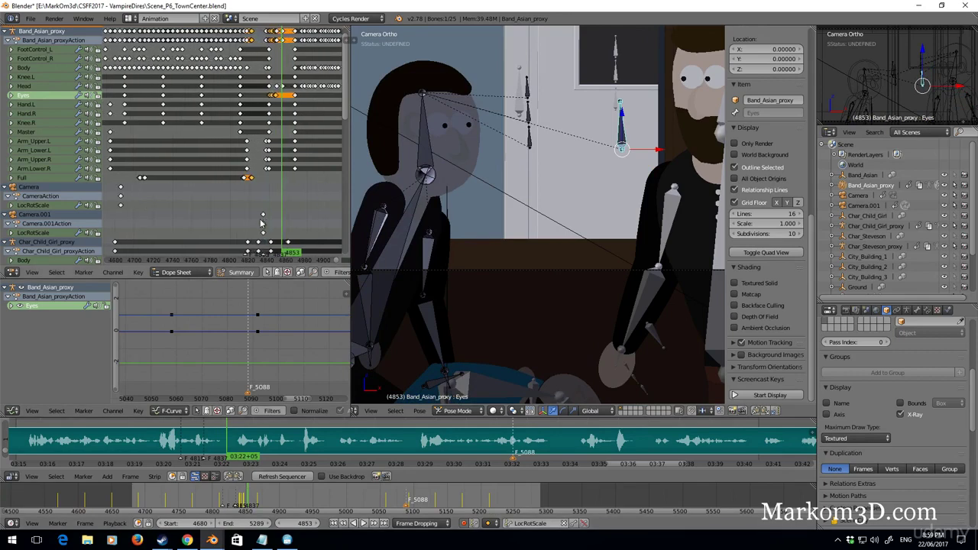
scroll(261, 221, "up", 5)
middle_click_drag(280, 133, 247, 138)
scroll(248, 139, "up", 10)
middle_click_drag(310, 141, 234, 147)
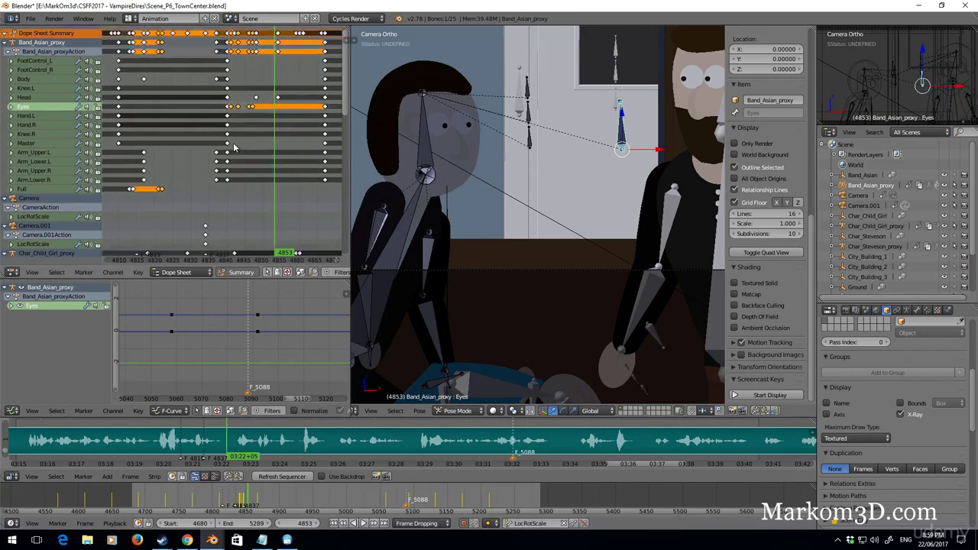
scroll(200, 134, "up", 2)
scroll(244, 136, "up", 1)
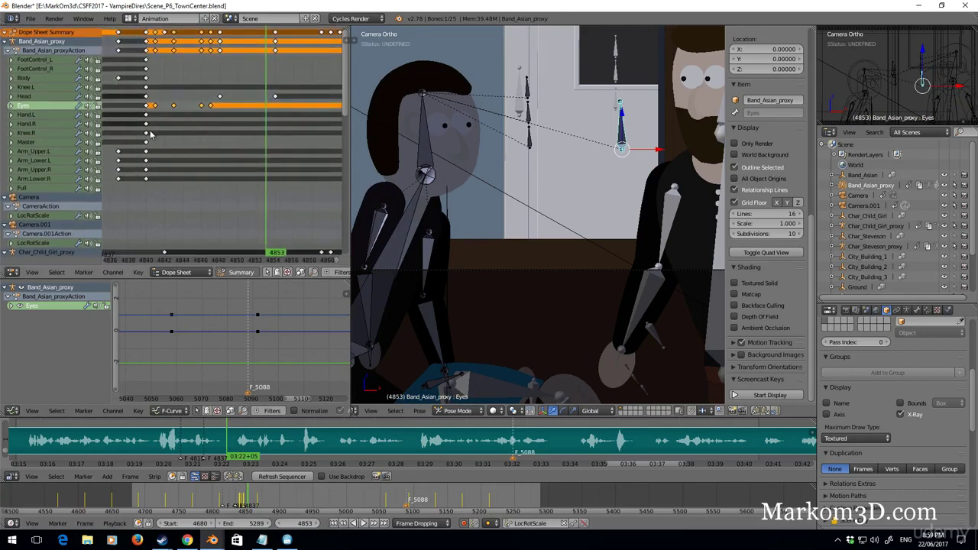
left_click_drag(151, 134, 229, 141)
Duplicate the Full channel's last set of blink keyframes to about frames 4840 to 4849
scroll(227, 145, "down", 5)
middle_click_drag(214, 178, 284, 102)
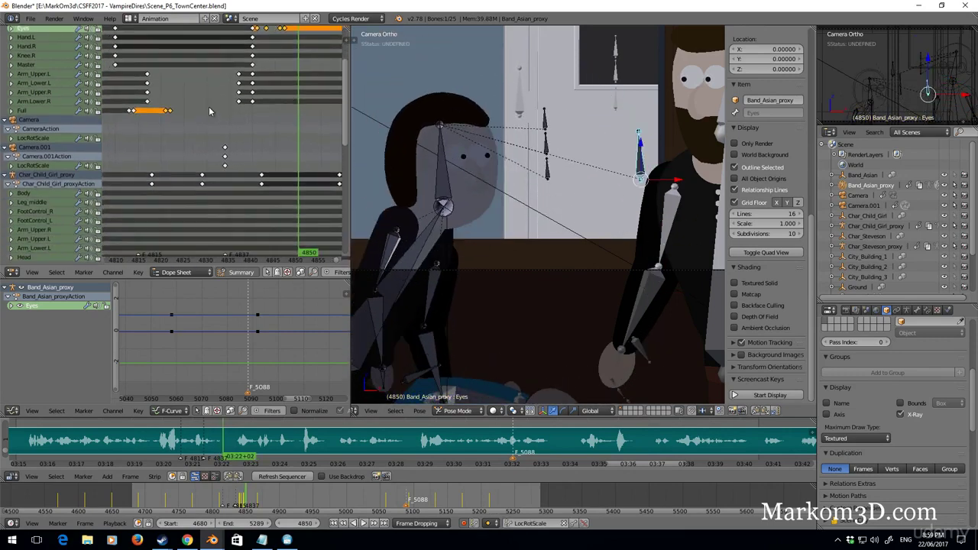
right_click(170, 111)
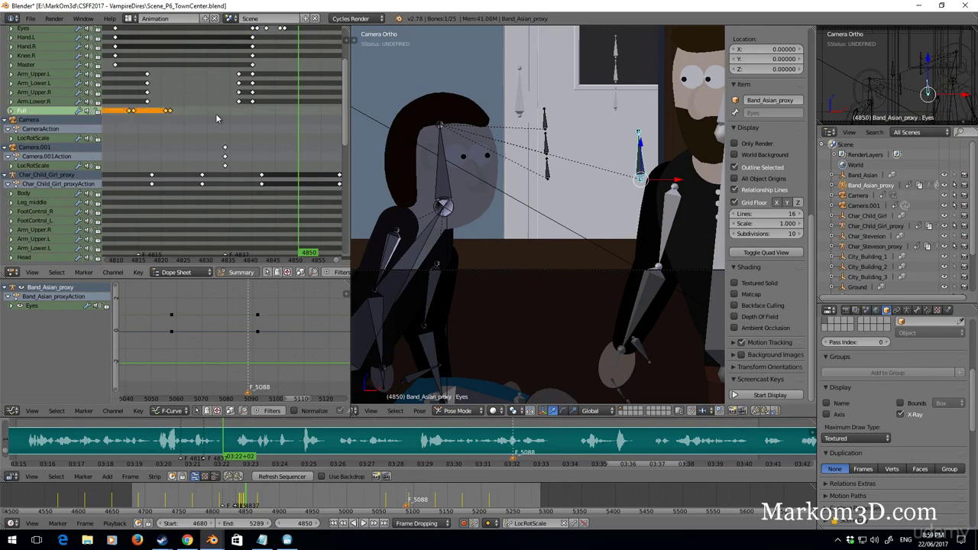
middle_click_drag(217, 119, 173, 121)
key("shift+d")
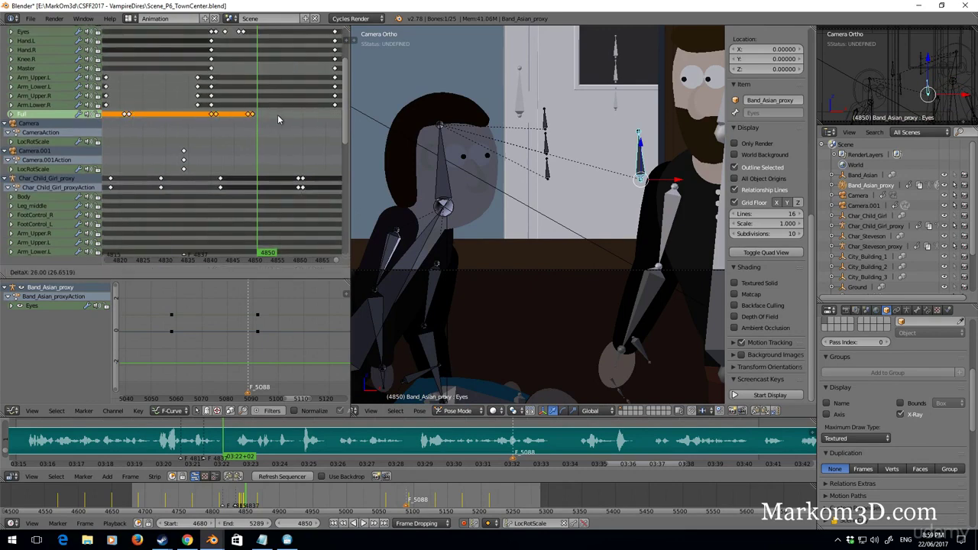
left_click(280, 117)
Play and scrub through about frames 4840 to 4858 to check the duplicated blink
left_click(211, 123)
key("alt+a")
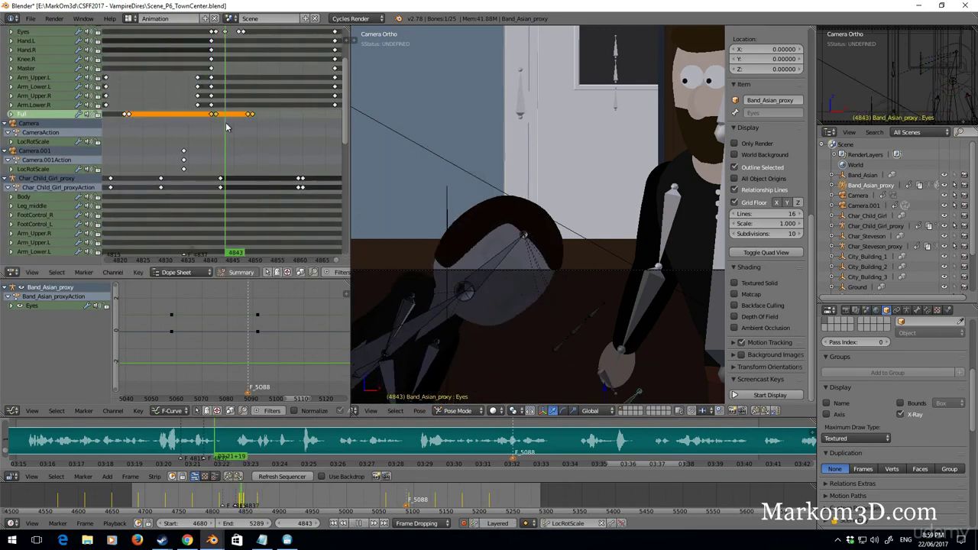
left_click_drag(226, 127, 298, 147)
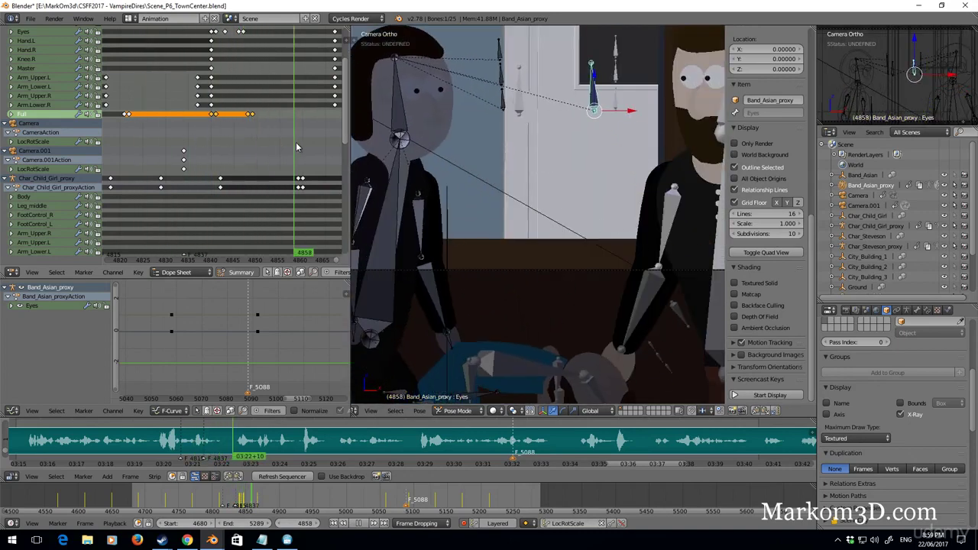
key("alt+a")
Duplicate the Full channel's selected blink keyframes about 29 frames forward, close to frame 4877
scroll(297, 136, "down", 15)
middle_click_drag(267, 133, 193, 134)
key("alt+a")
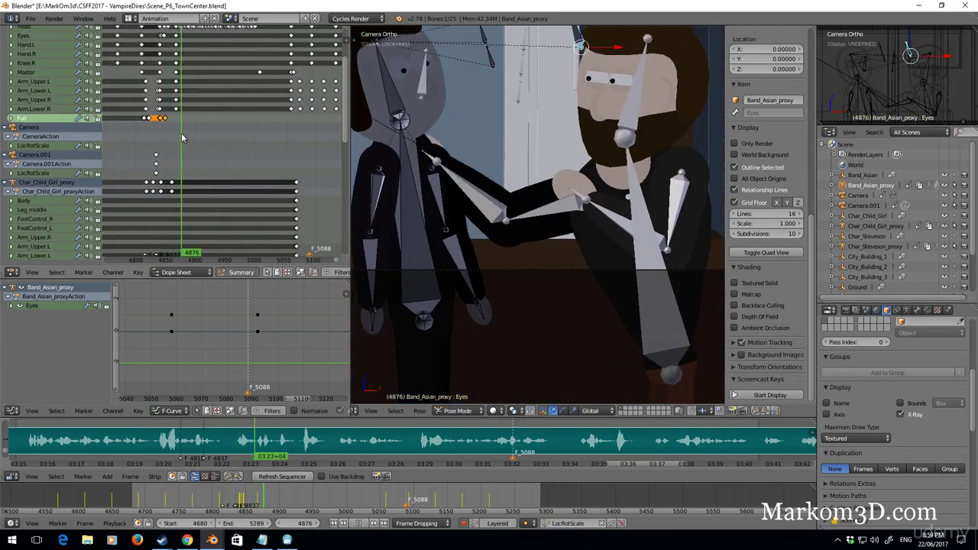
key("alt+a")
key("g")
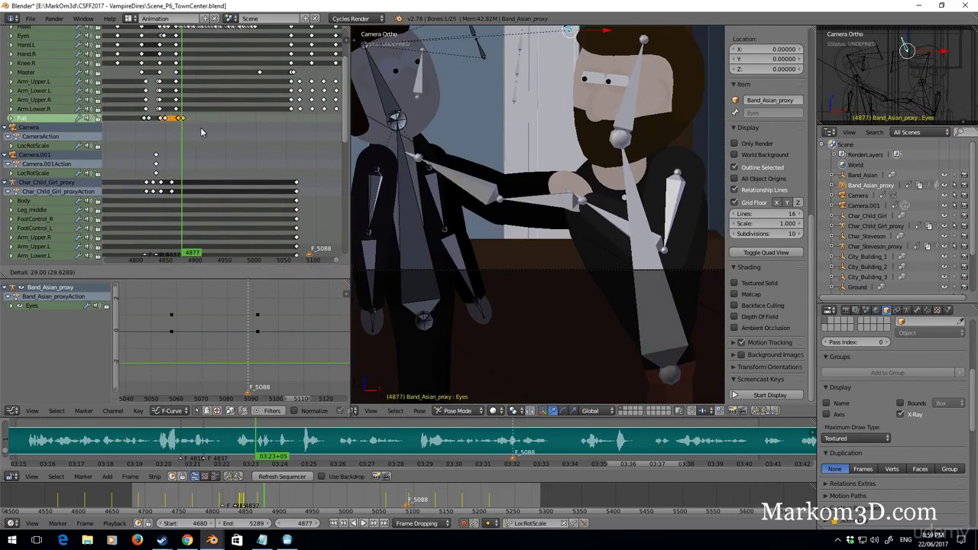
left_click(202, 131)
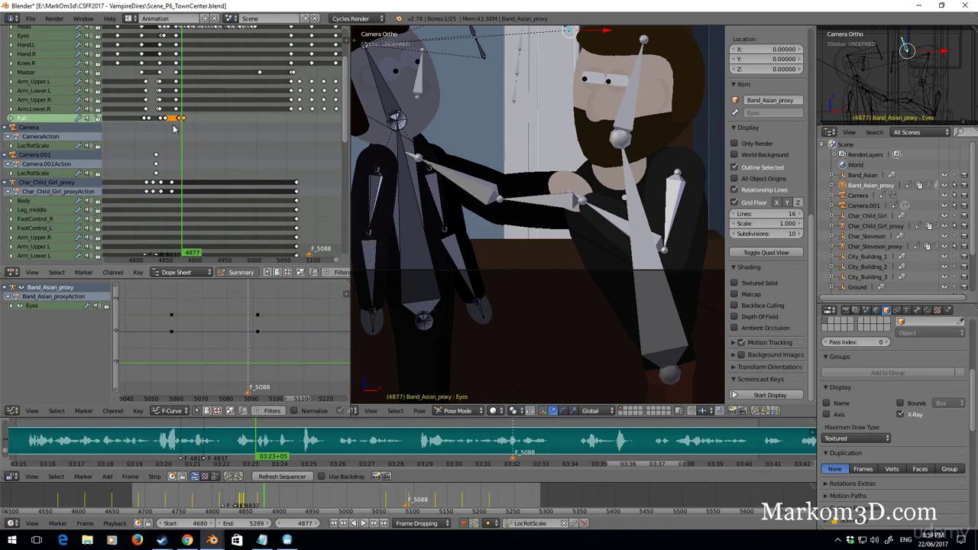
Check the blink against the motion around frame 4875 and shift its selected keyframes 3 frames forward
scroll(176, 131, "up", 2)
left_click(145, 131)
left_click_drag(145, 131, 152, 132)
key("alt+a")
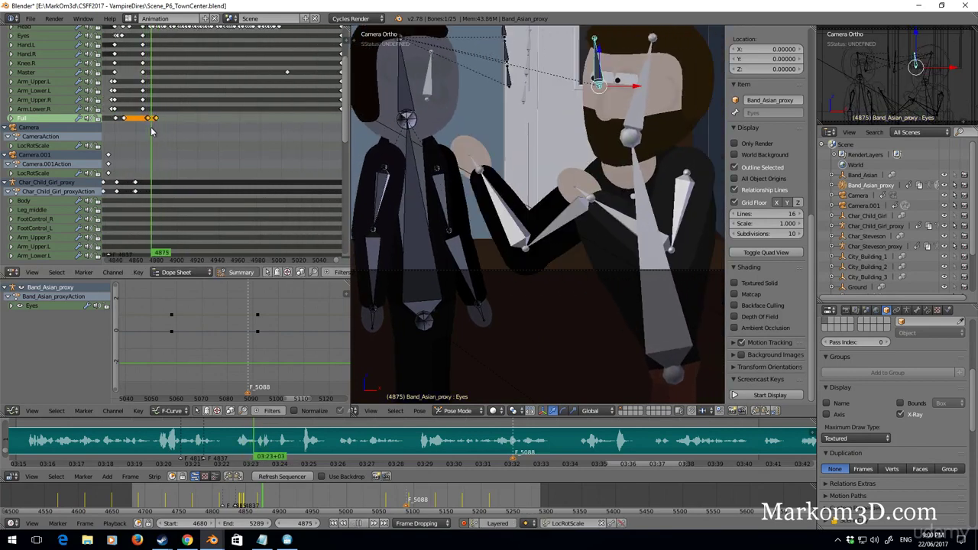
key("g")
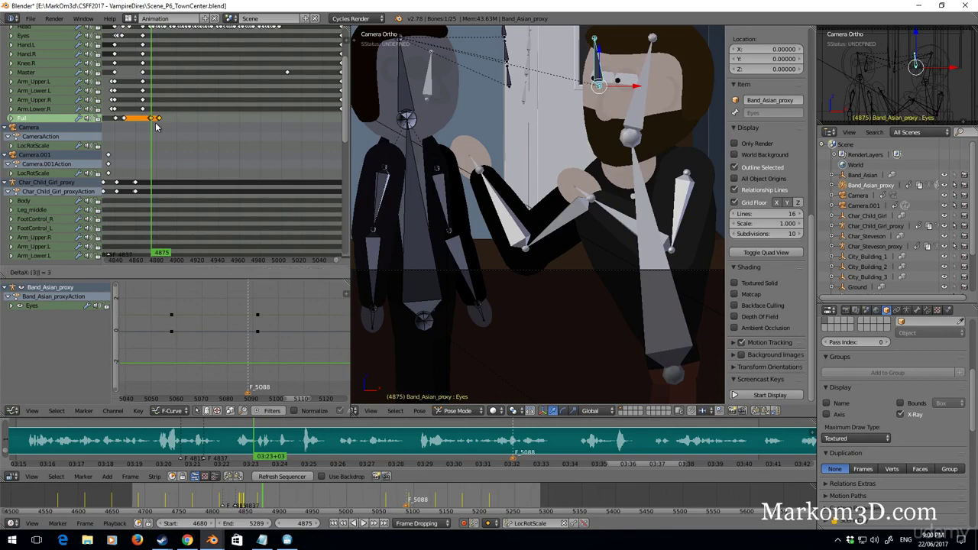
key("Return")
Preview up to frame 4915 and fill the Full channel with repeated blink duplicates out to about frame 5060
key("alt+a")
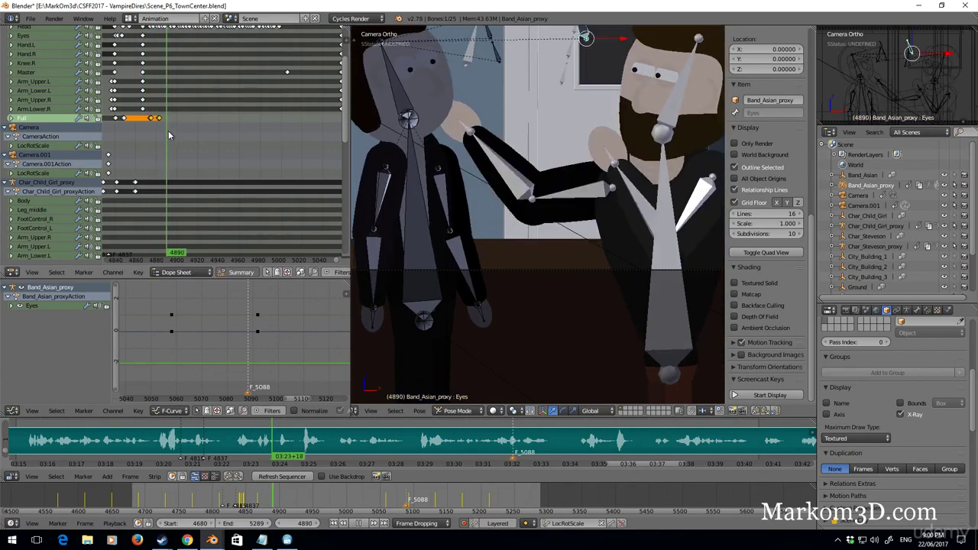
key("alt+a")
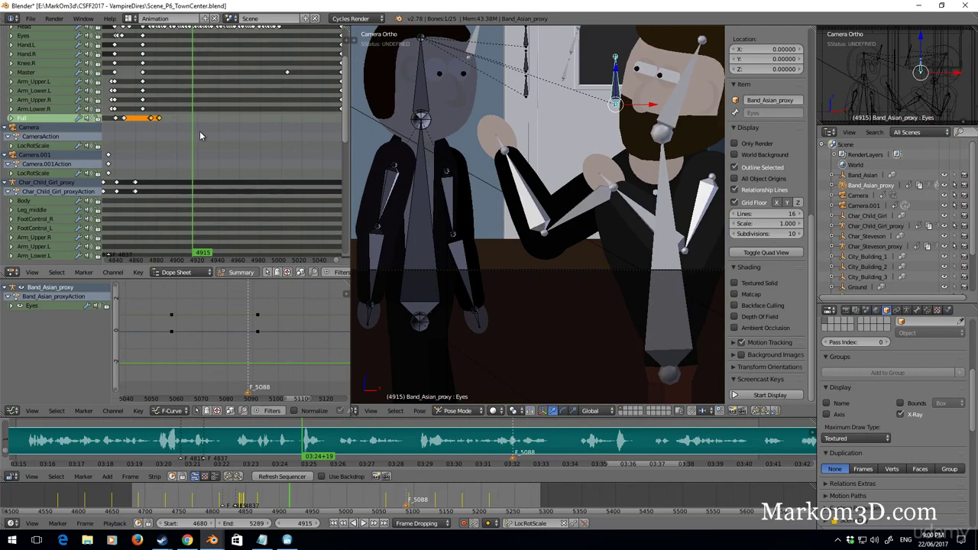
key("g")
left_click(285, 140)
middle_click_drag(286, 140, 223, 143)
key("shift+d")
left_click(253, 136)
key("shift+d")
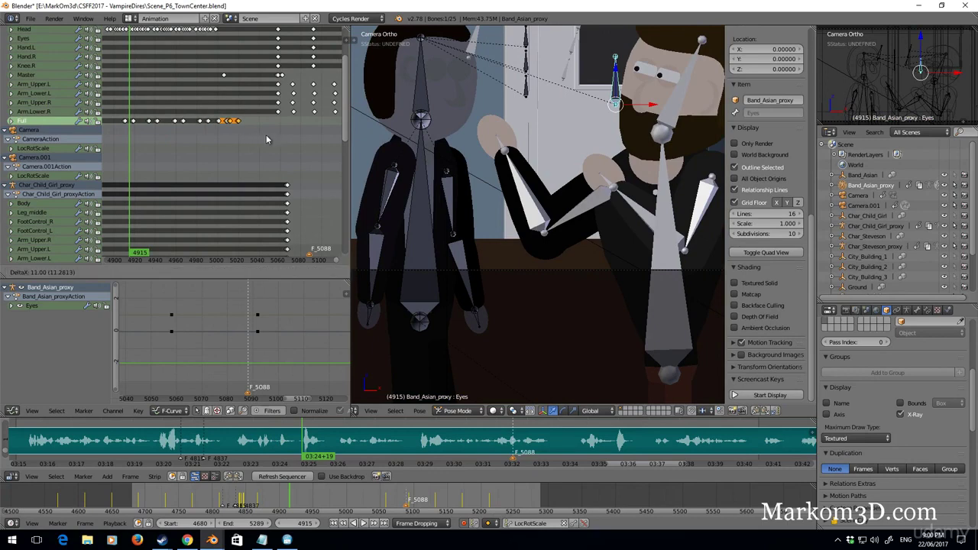
left_click(279, 135)
scroll(291, 139, "down", 3)
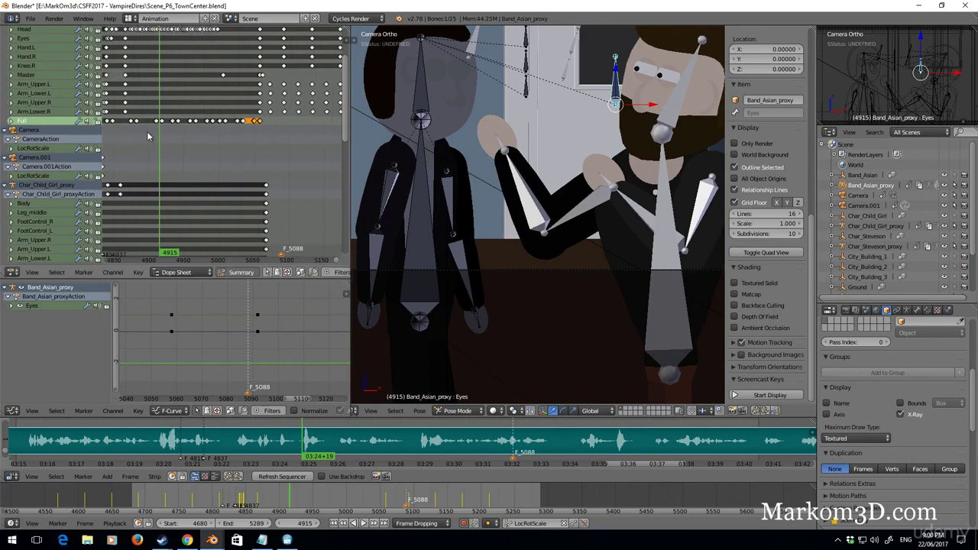
Play the camera view from frame 4870 to about frame 5108 to review the repeated blinks
left_click(126, 136)
key("Right")
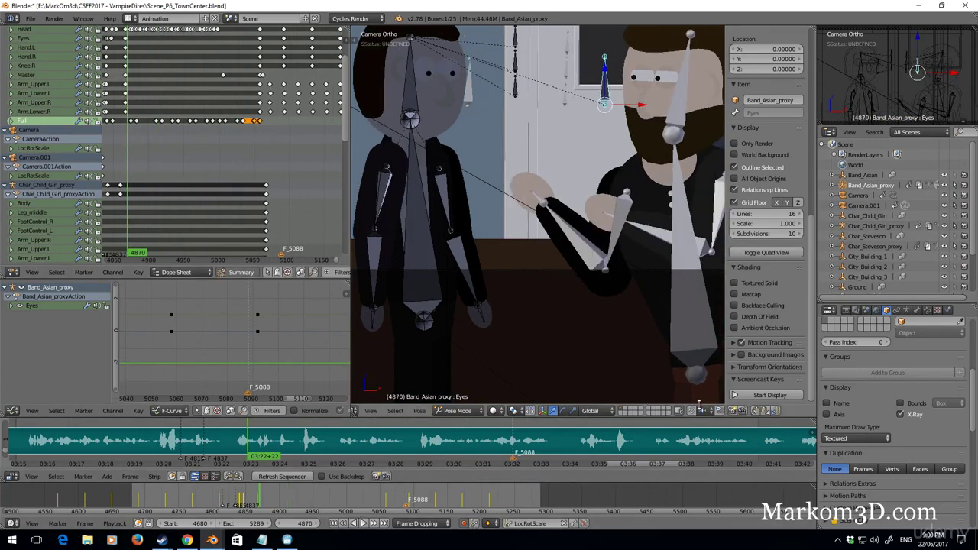
middle_click_drag(555, 299, 541, 316, "shift")
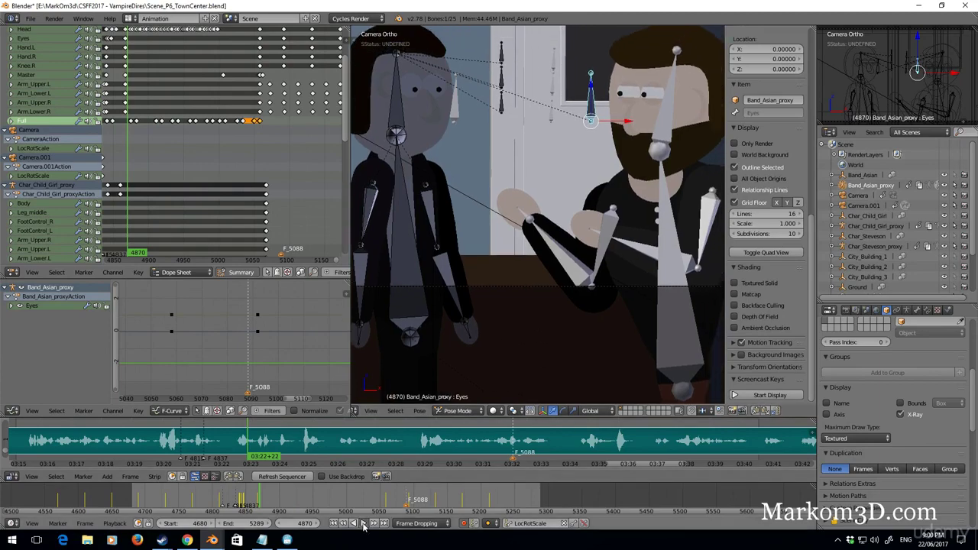
left_click(364, 523)
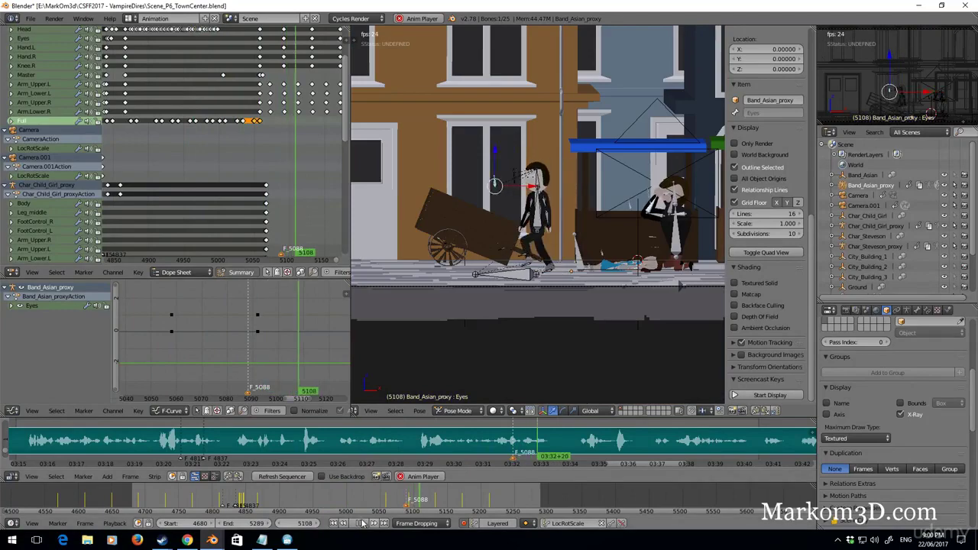
left_click(361, 523)
Delete the Full channel's surplus blink keyframes after about frame 5000
mouse_move(236, 129)
left_mouse_down()
mouse_move(211, 136)
mouse_move(223, 137)
left_mouse_up()
key("alt+a")
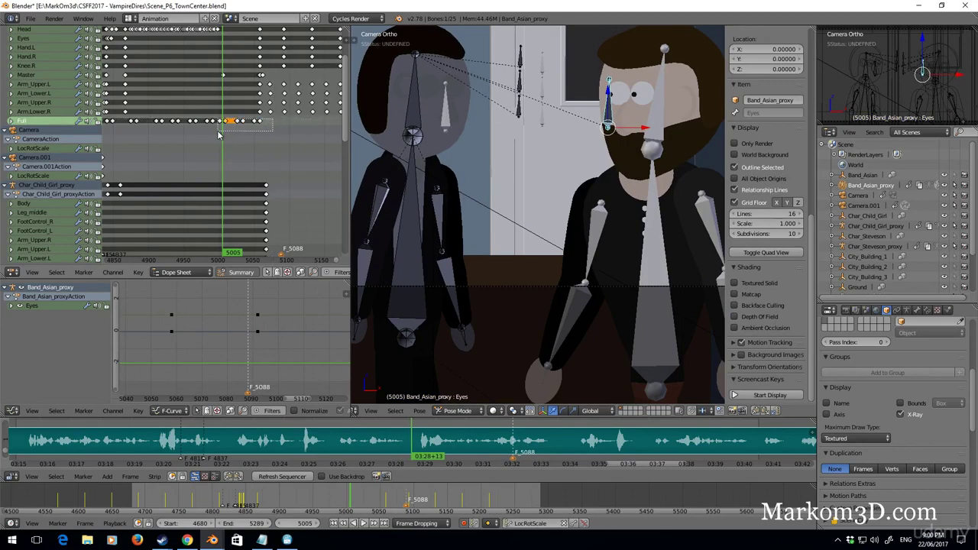
key("x")
left_click(220, 136)
Play the scene from frame 4971 and scrub between about frames 5193 and 5206 to find its ending point
key("Down")
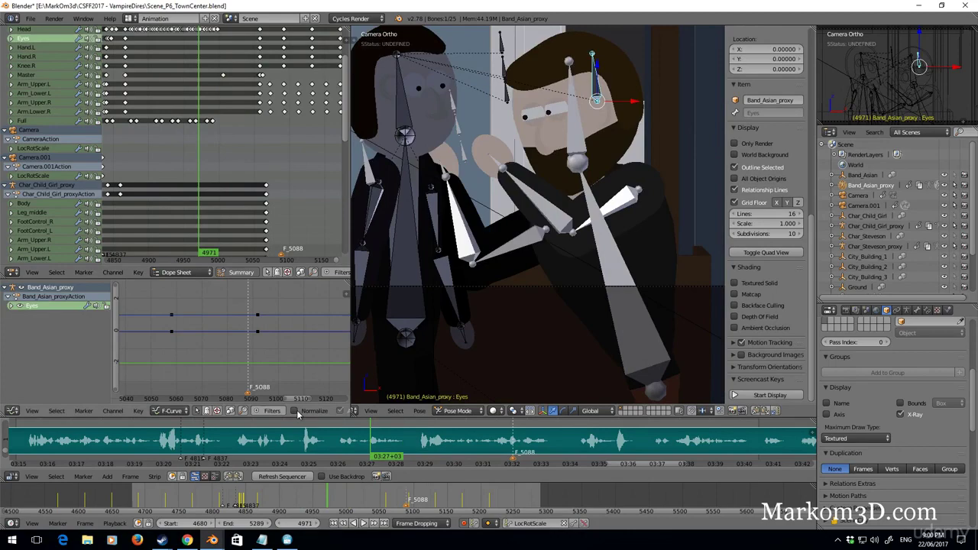
left_click(363, 523)
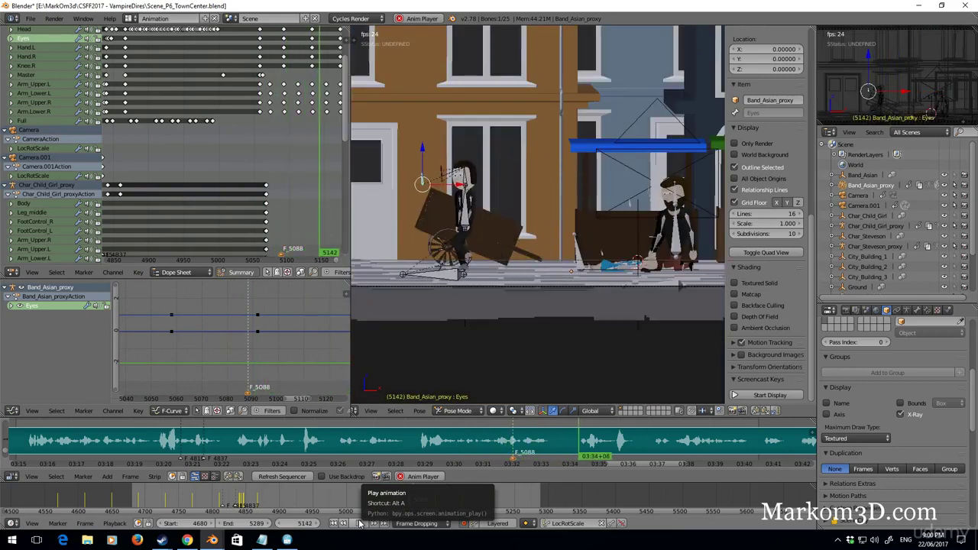
left_click(359, 524)
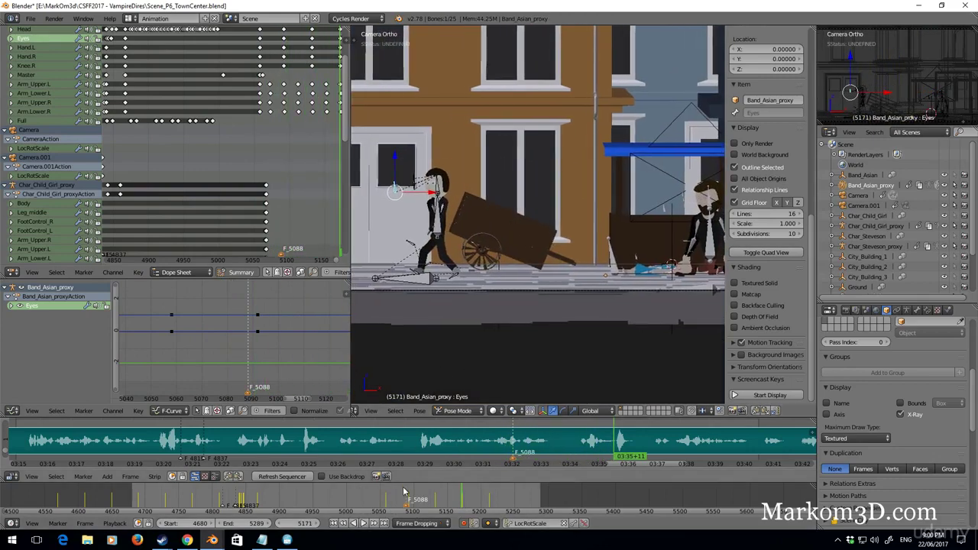
middle_click_drag(491, 349, 547, 343, "shift")
left_click(364, 524)
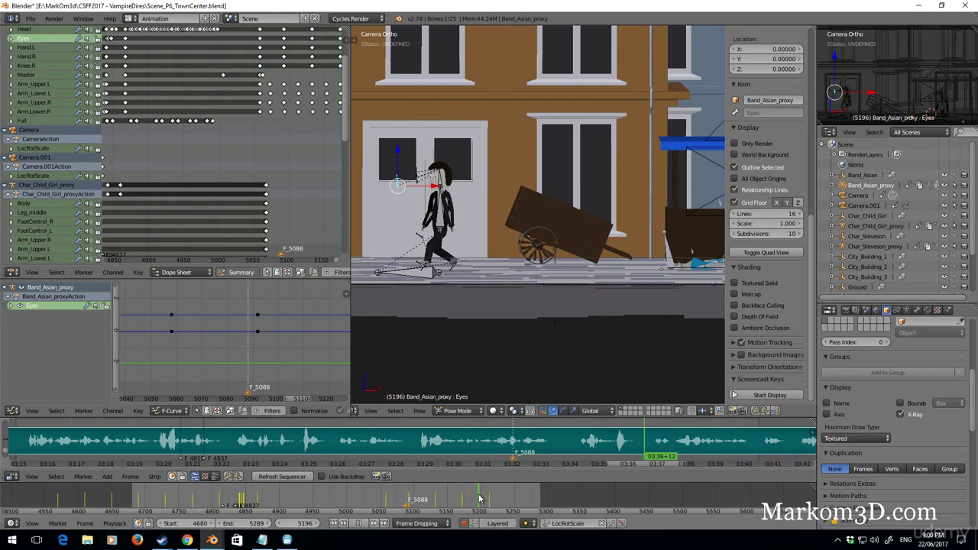
left_click_drag(480, 499, 468, 499)
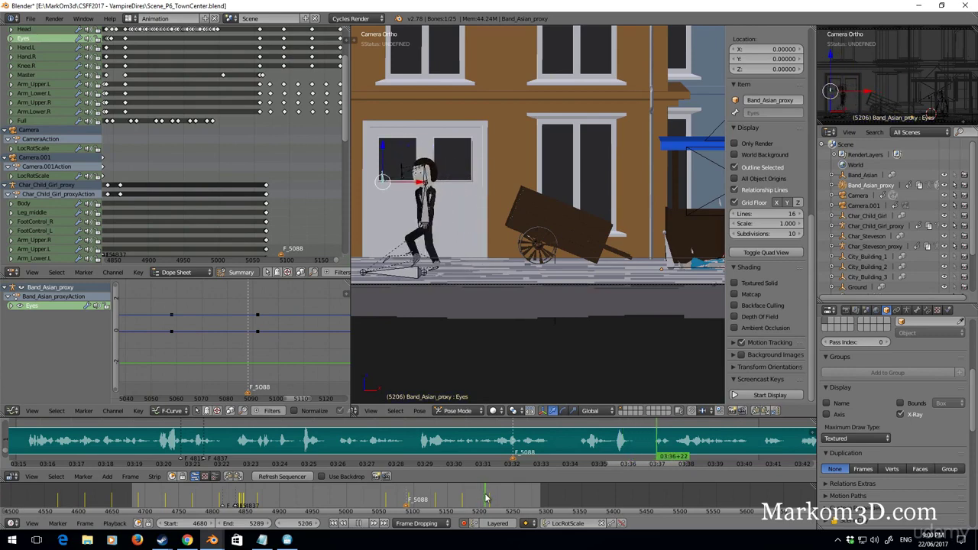
left_click_drag(479, 499, 477, 499)
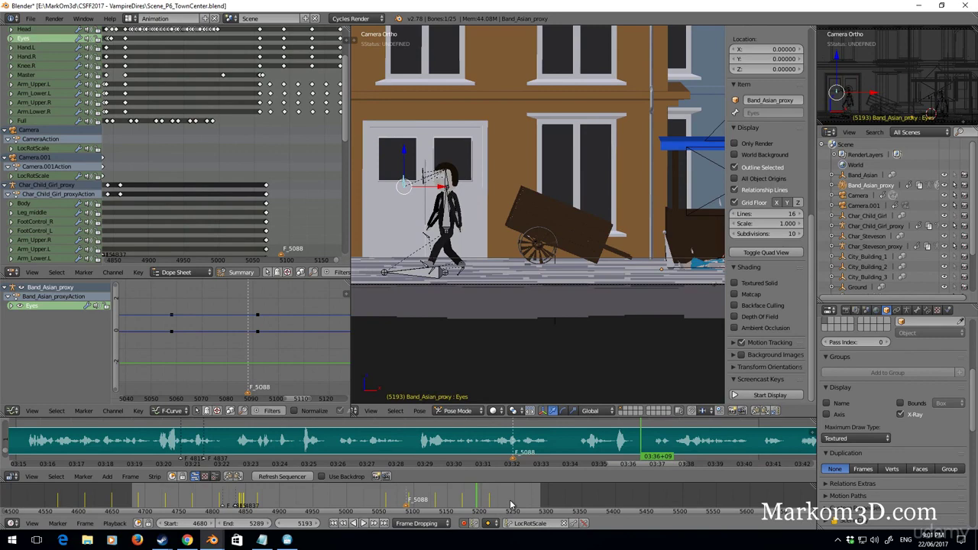
Set the scene's end frame to the current frame, 5193, and save Scene_P6_TownCenter.blend over the existing file
left_click(304, 524)
key("ctrl+c")
double_click(245, 525)
key("ctrl+v")
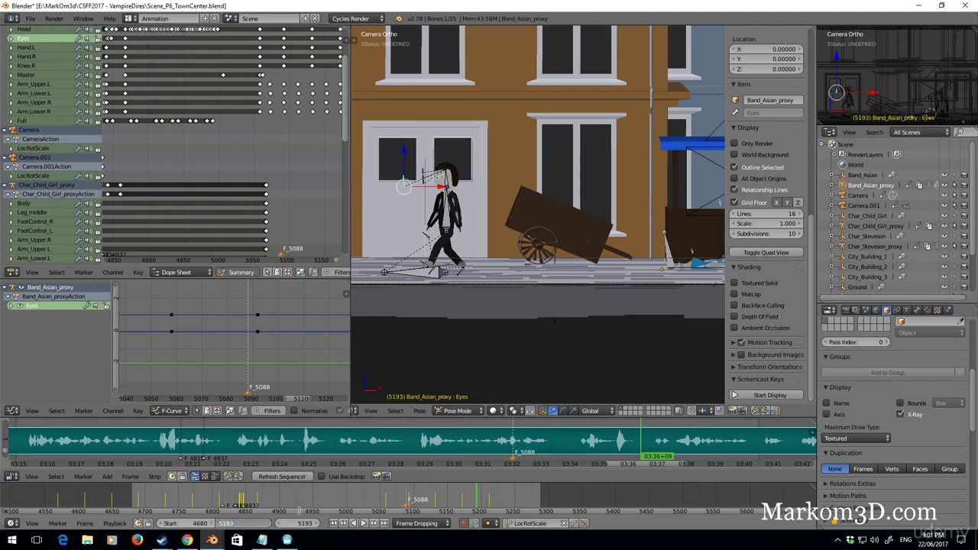
key("Return")
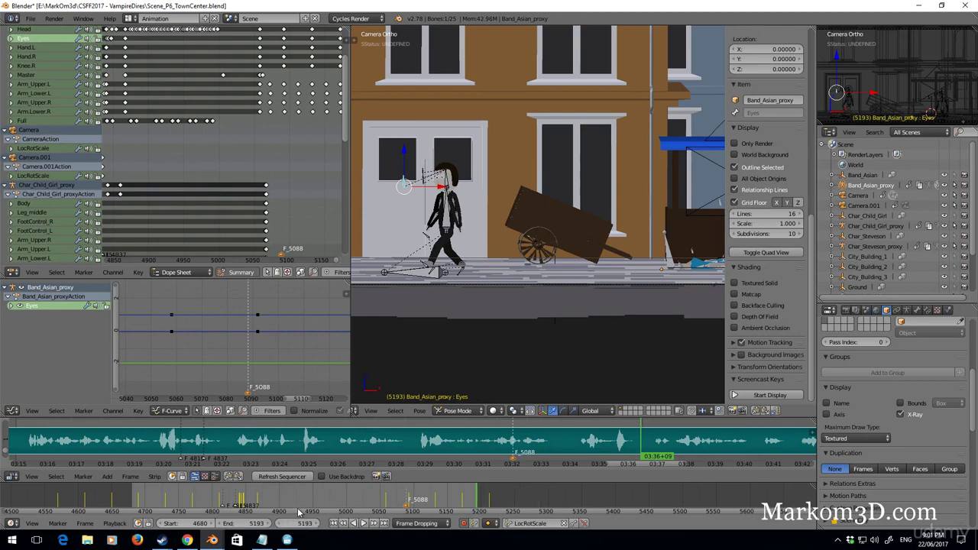
key("ctrl+s")
left_click(429, 142)
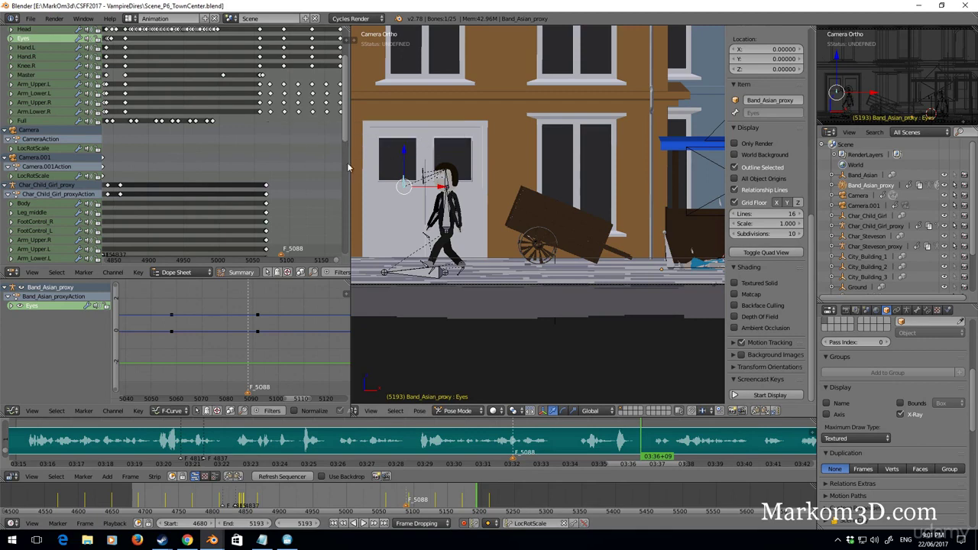
Open the recent file Scene_P7_Manor_Int.blend and set its start frame to 5193
right_click(212, 540)
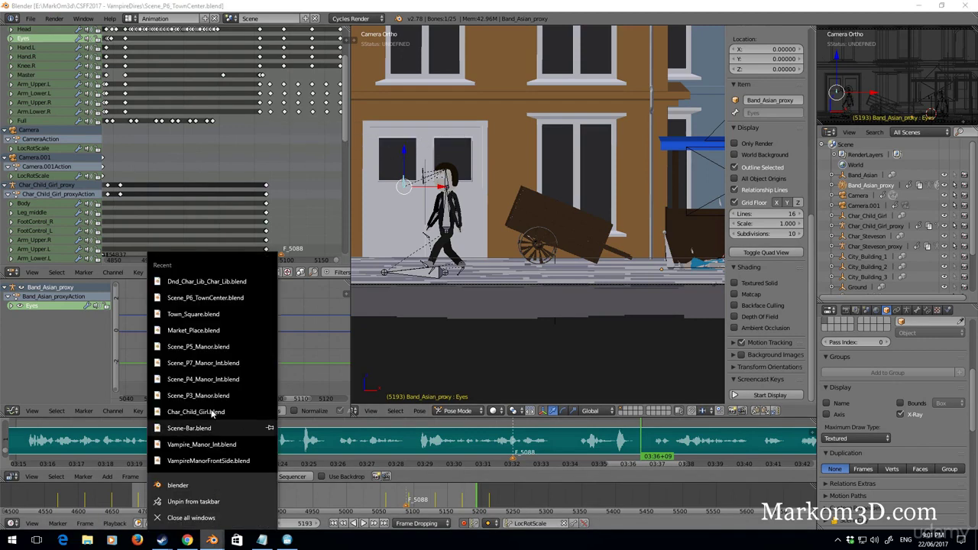
left_click(217, 365)
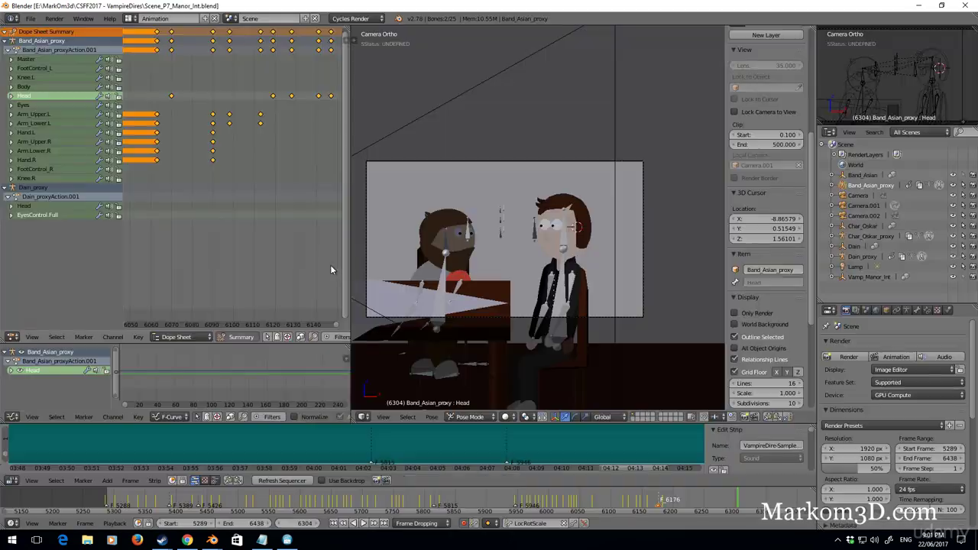
left_click(203, 525)
type("5193")
key("Return")
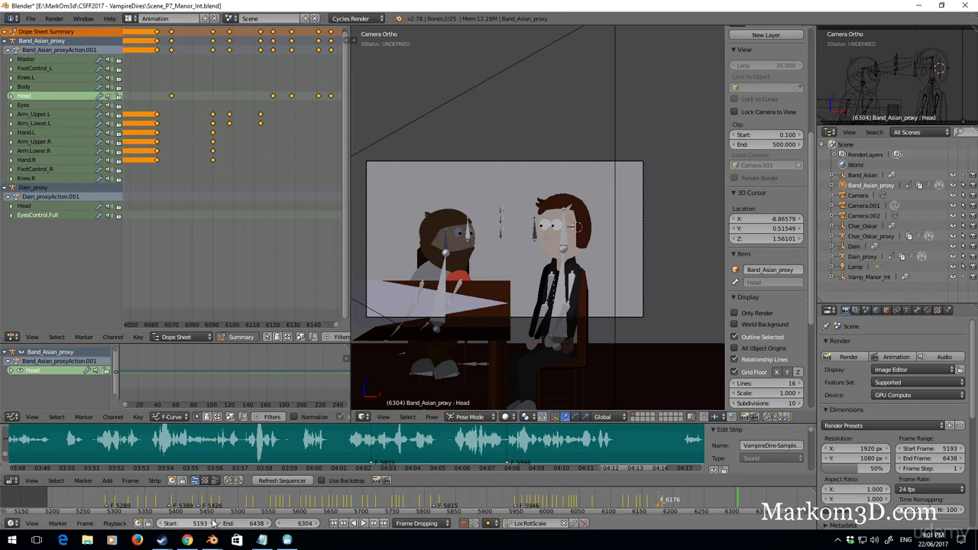
Play the manor interior scene from frame 5166 to about frame 5724 to review the seated character's animation
scroll(429, 215, "down", 4)
middle_click_drag(429, 214, 560, 213, "shift")
left_click(31, 502)
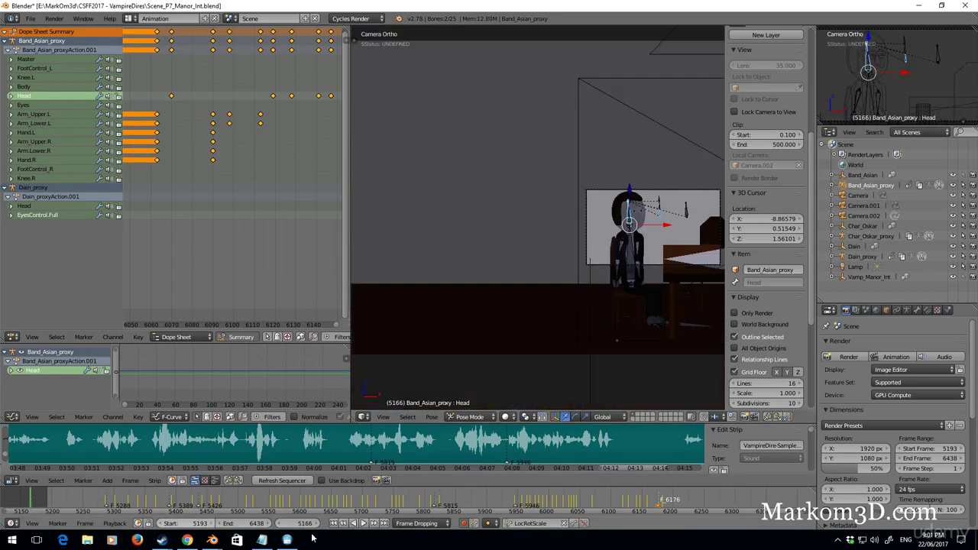
left_click(364, 524)
scroll(639, 310, "up", 4)
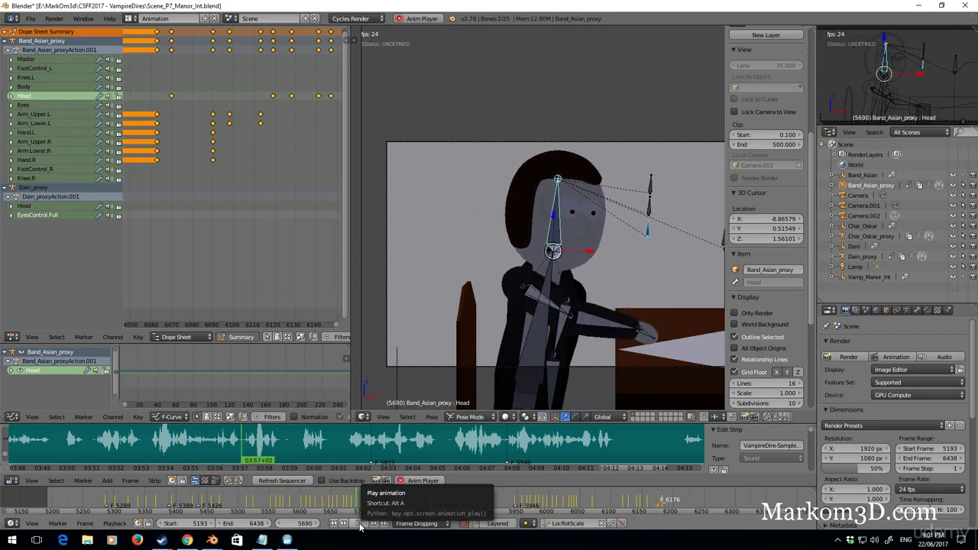
left_click(359, 524)
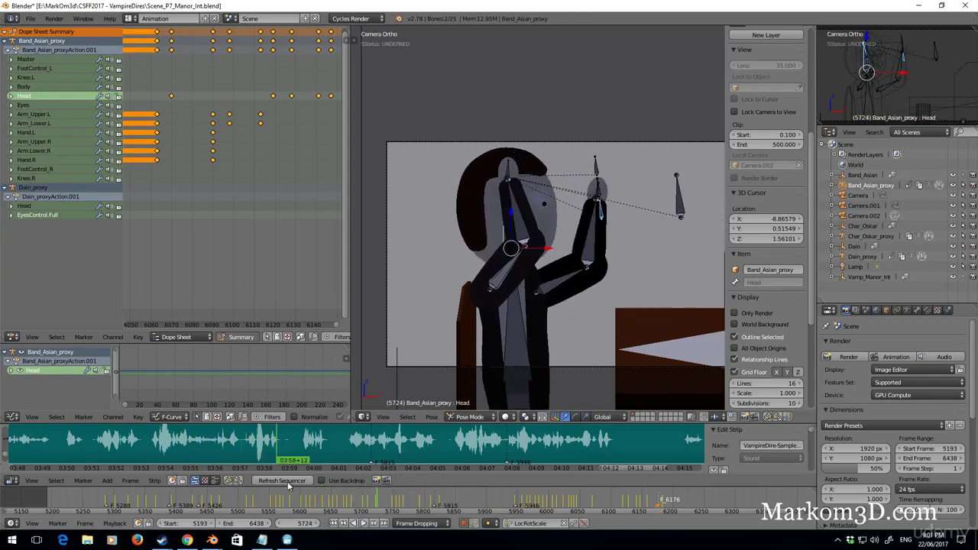
Scrub and replay about frames 5625 to 5743 to compare the seated character's gestures with the audio
left_click(243, 452)
left_click(360, 524)
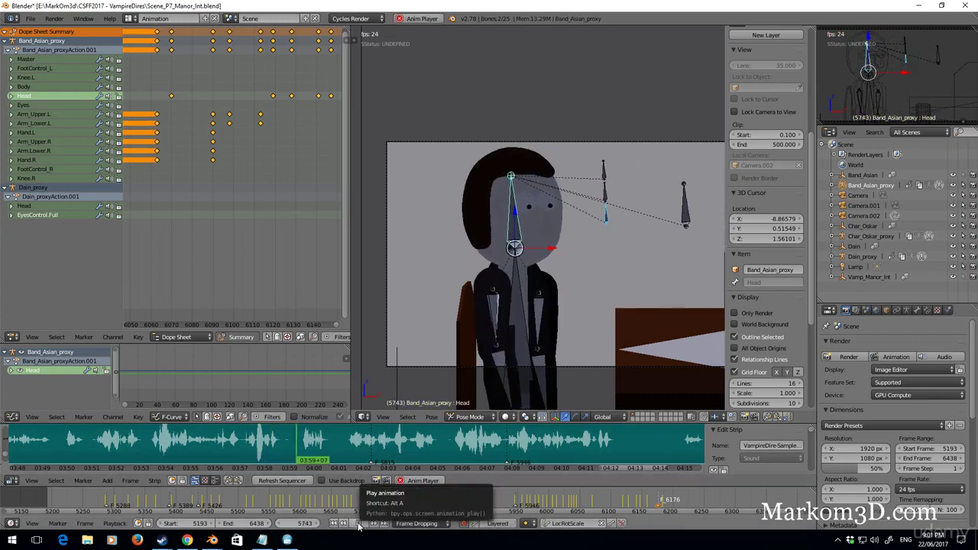
left_click(359, 524)
left_click(160, 456)
left_click_drag(160, 455, 176, 457)
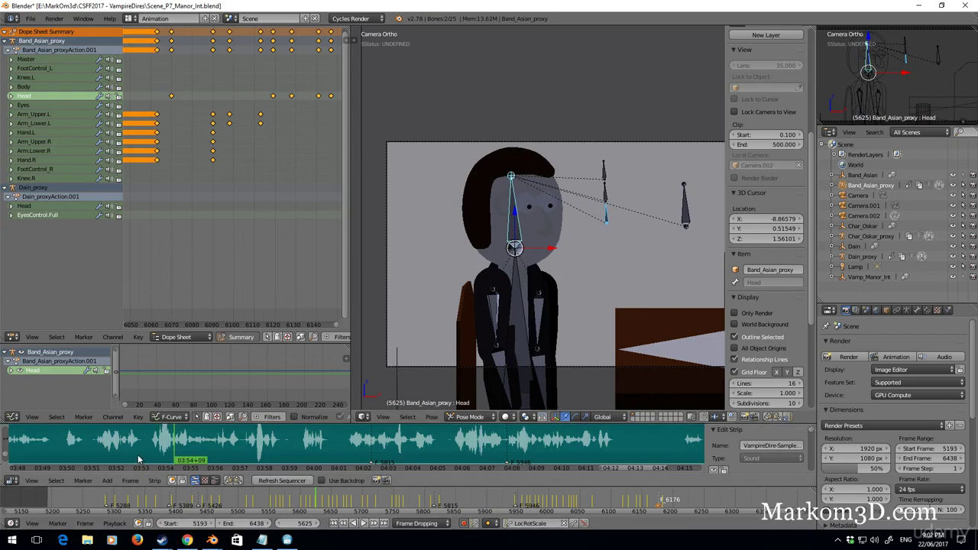
left_click(242, 452)
key("alt+a")
left_click_drag(242, 452, 176, 454)
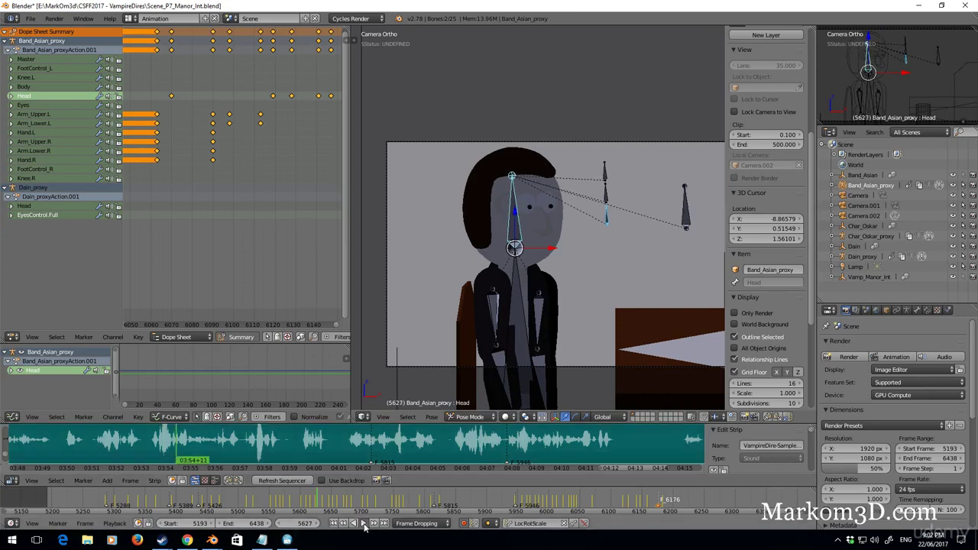
left_click(363, 524)
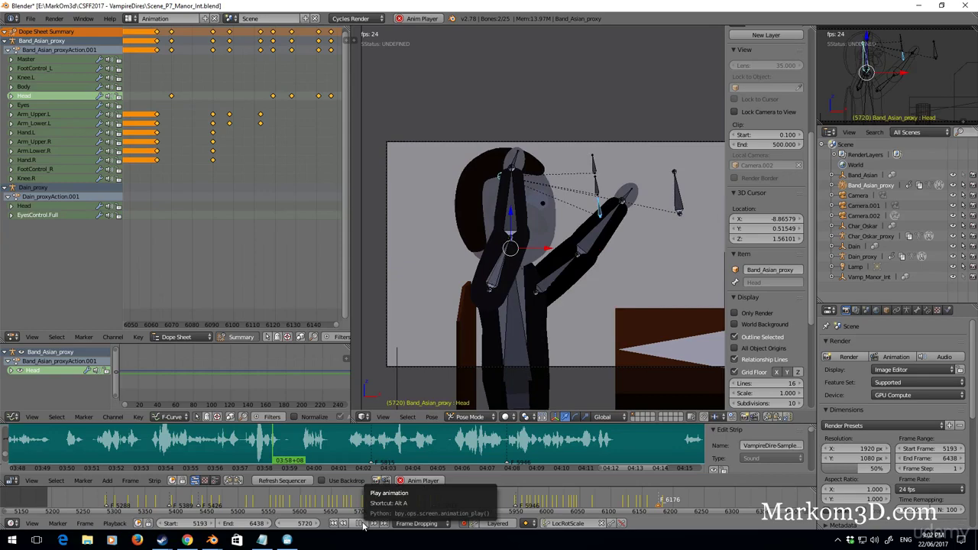
left_click(364, 524)
Return to frame 5192 and bring the earlier part of the audio strip into view
left_click(73, 500)
left_click_drag(72, 497, 47, 500)
middle_click_drag(153, 432, 345, 435)
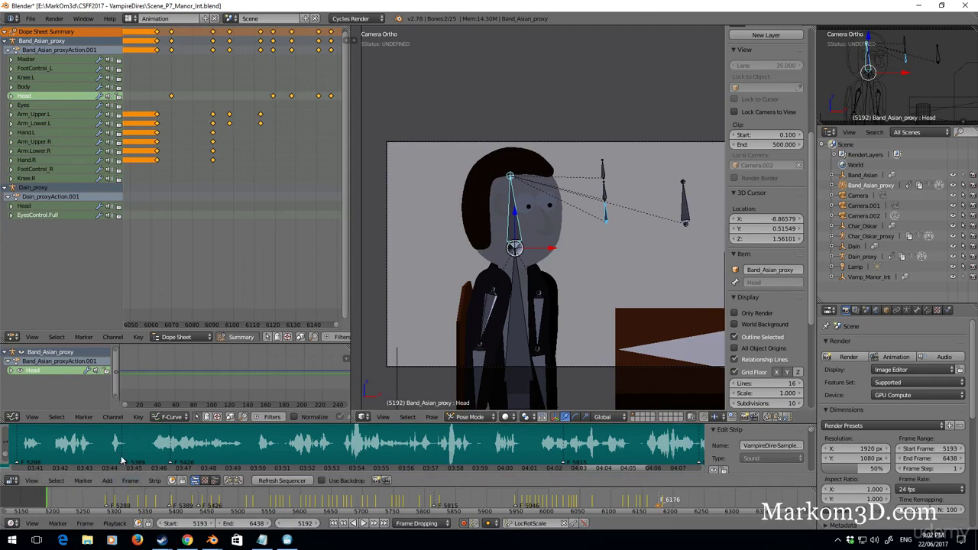
Play and replay the scene's opening from frame 5192 to about frame 5275 to find the arm gesture's cue in the audio
middle_click_drag(122, 460, 346, 463)
scroll(347, 463, "up", 2)
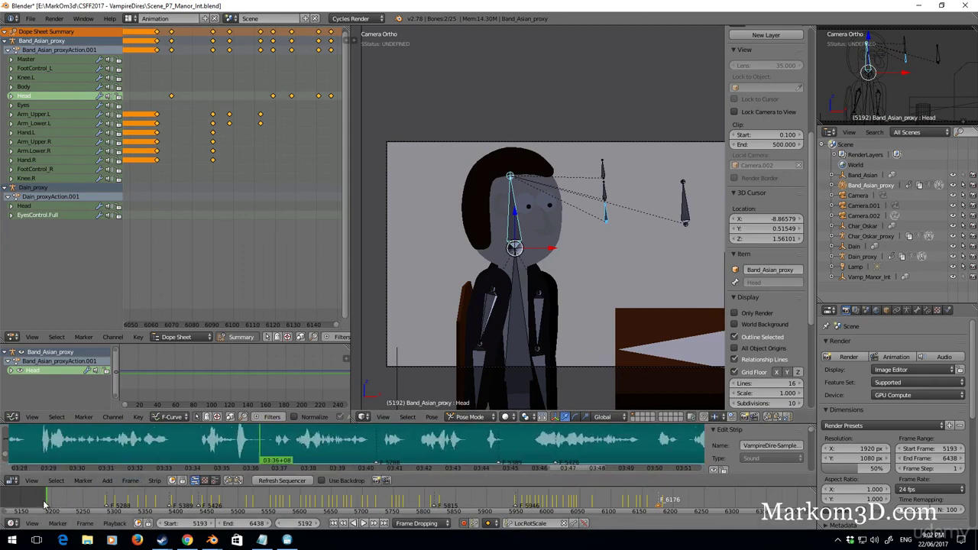
left_click(363, 524)
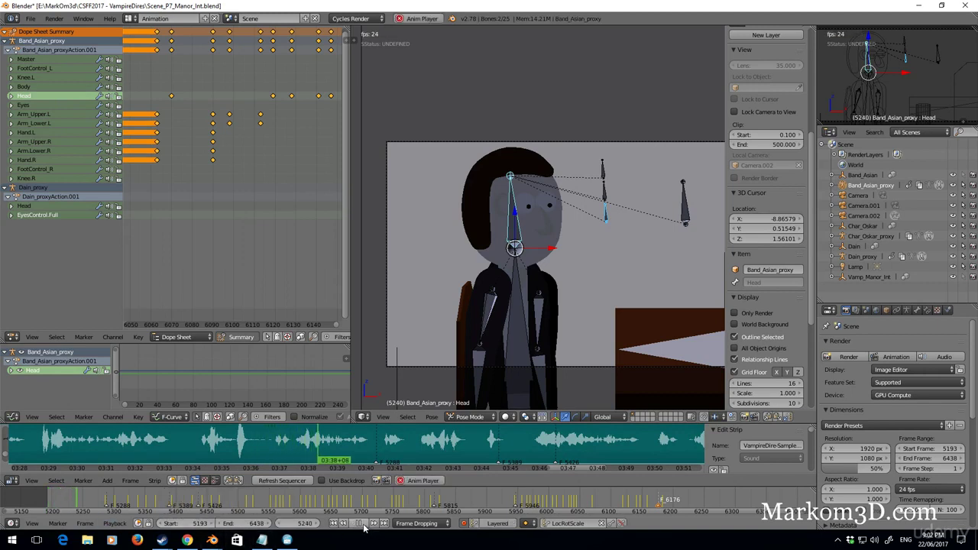
left_click(357, 523)
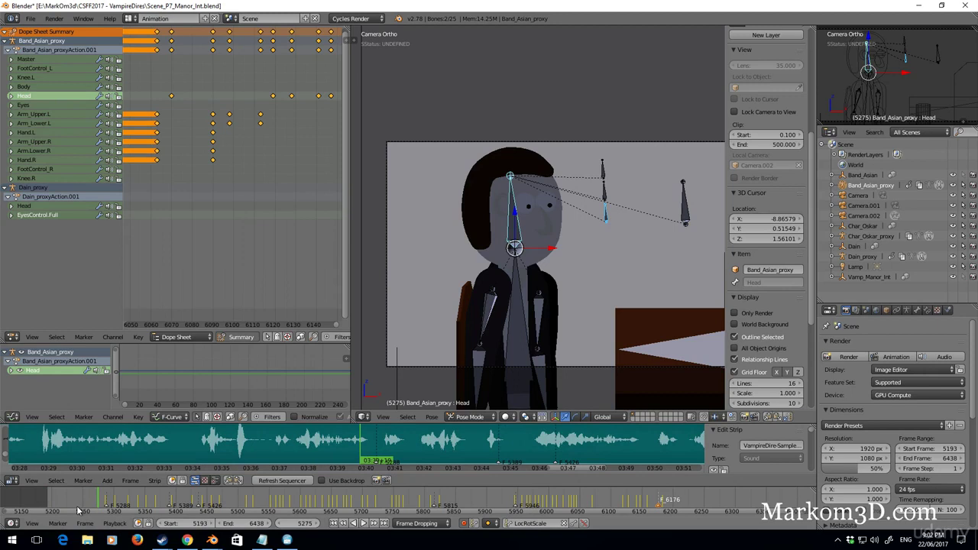
left_click(51, 502)
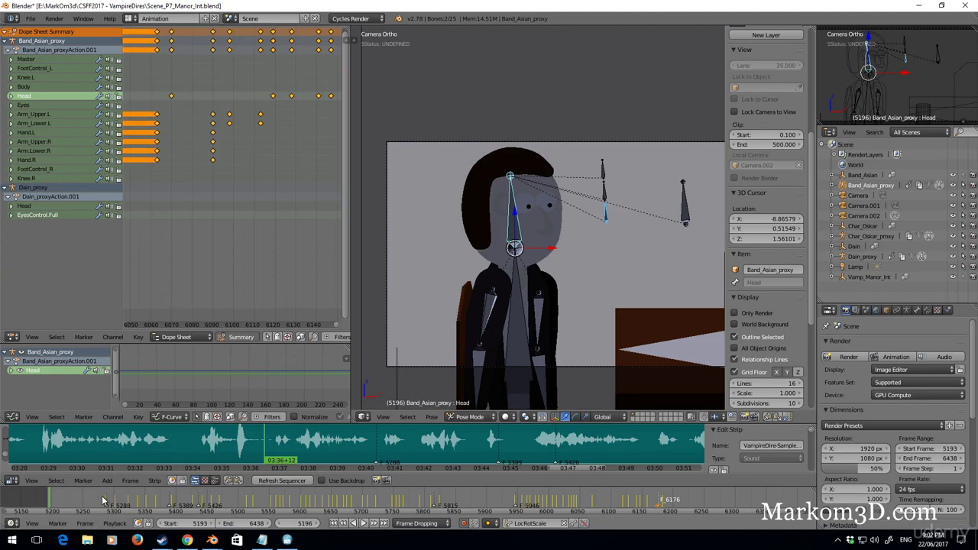
right_click(484, 324)
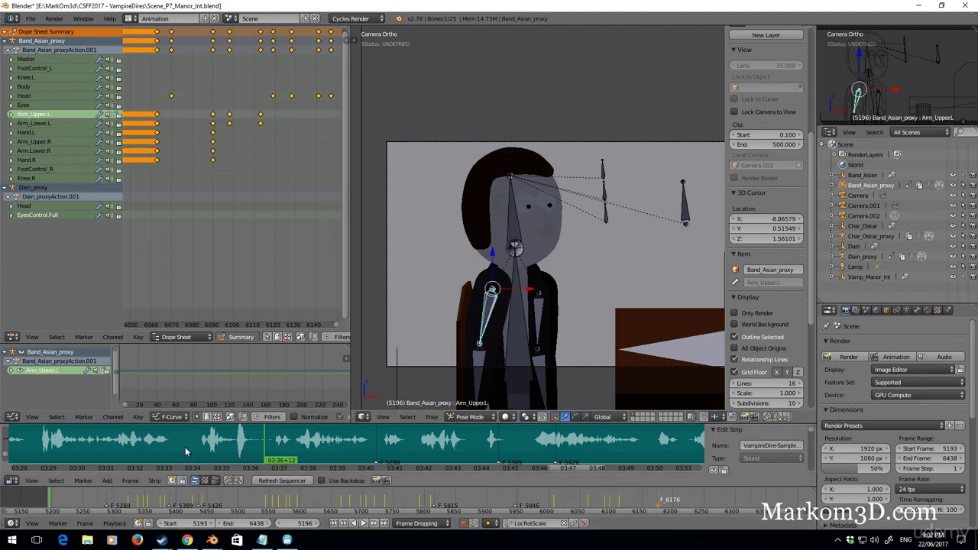
key("alt+a")
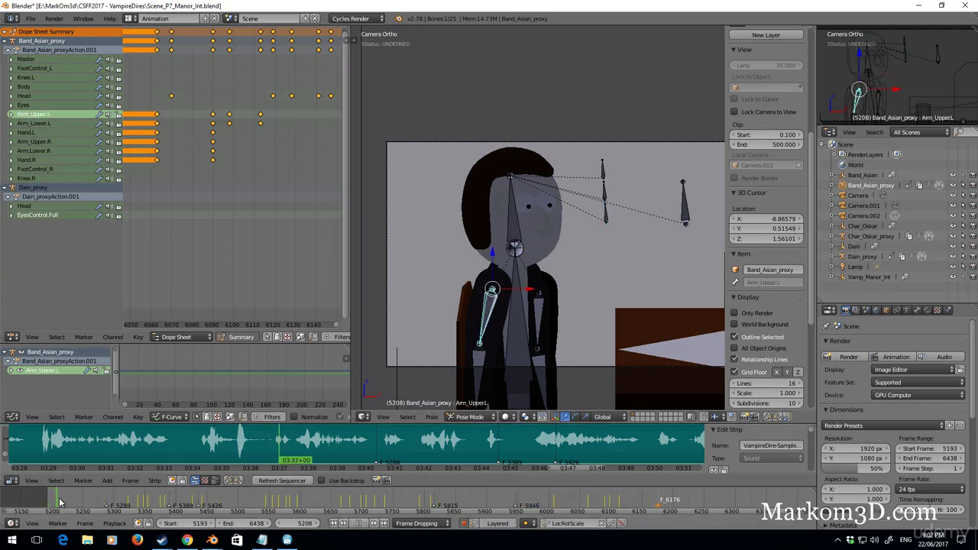
key("alt+a")
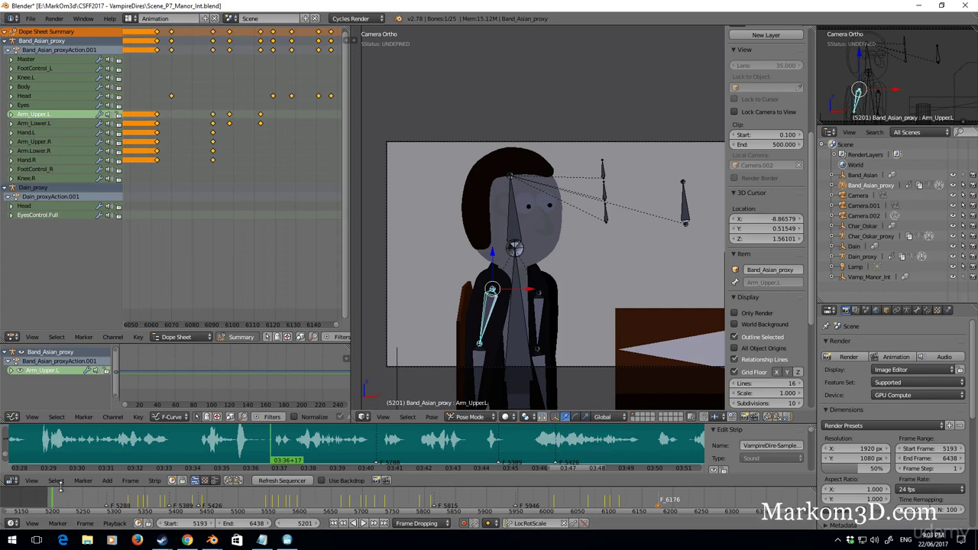
Keyframe the seated character's left upper and lower arm bones in their resting pose at frame 5200
middle_click_drag(550, 326, 516, 282, "shift")
left_click(50, 495)
key("alt+a")
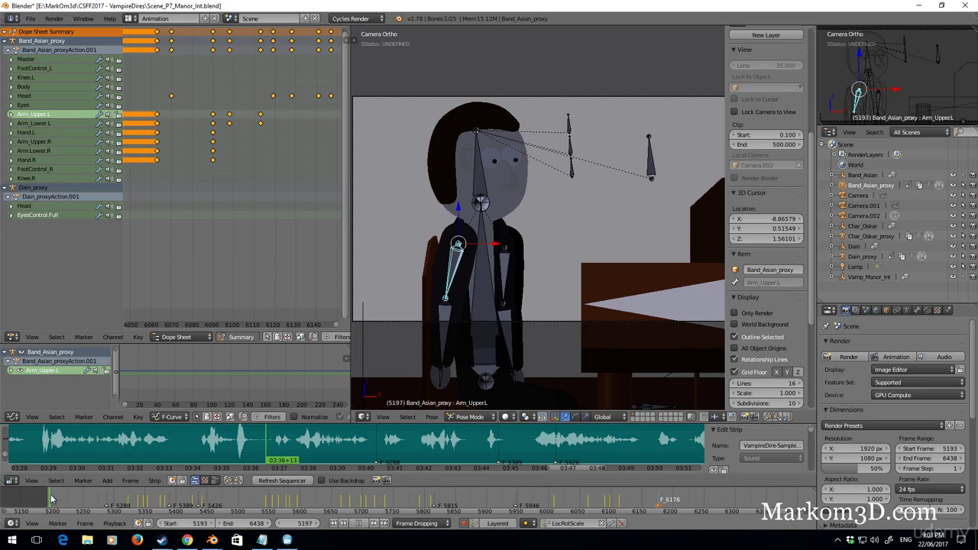
key("alt+a")
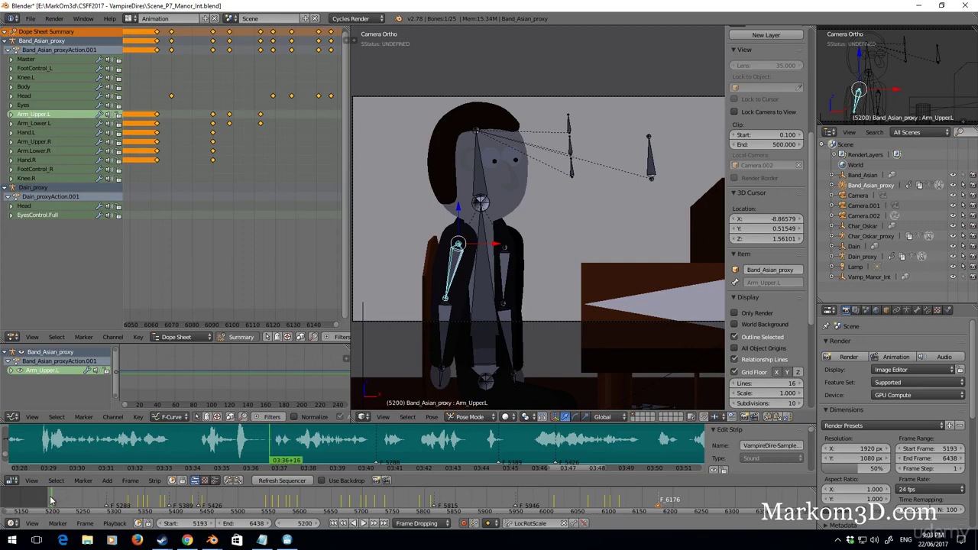
right_click(446, 321, "shift")
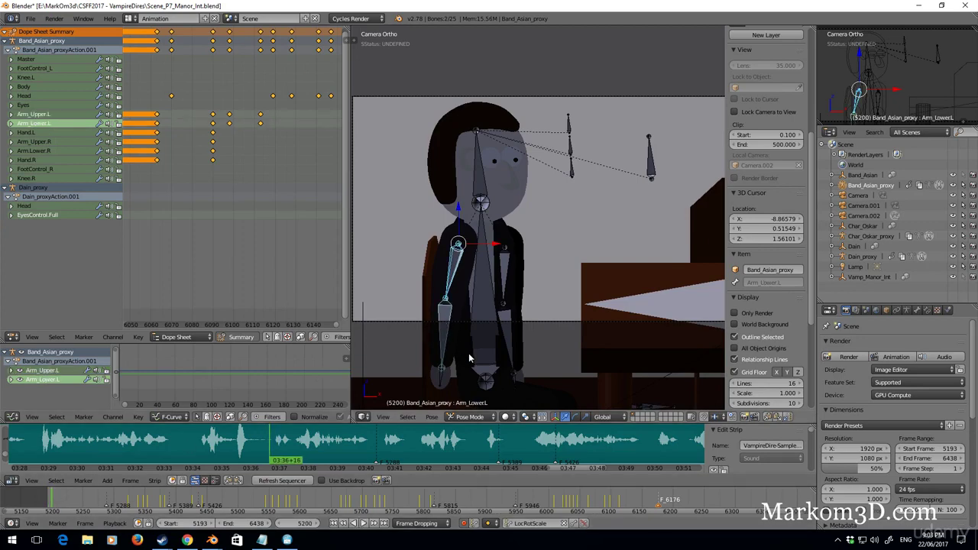
key("i")
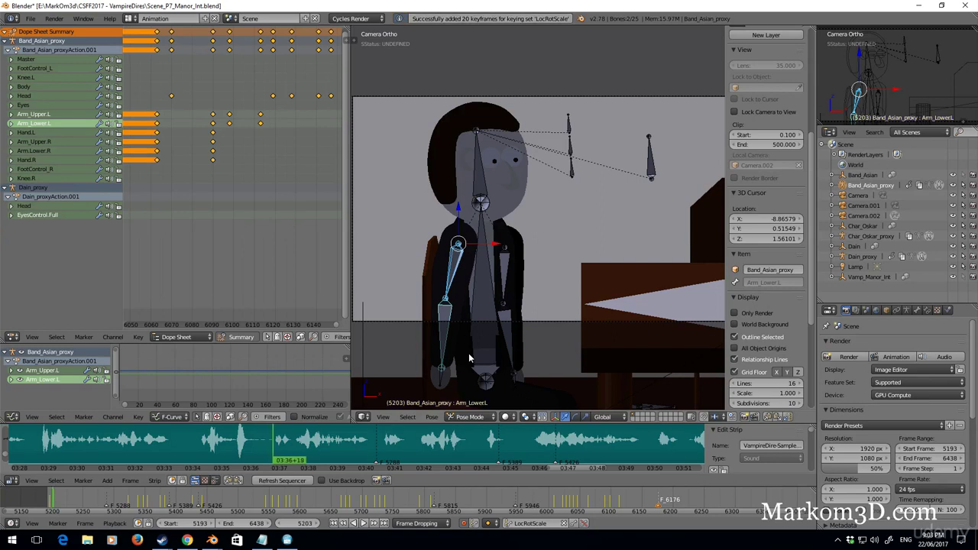
At frame 5208, rotate the left upper arm forward and bend the forearm upward into a raised gesture
key("Right")
key("Right")
key("Right")
key("Right")
key("Right")
key("r")
left_click(554, 284)
right_click(553, 283)
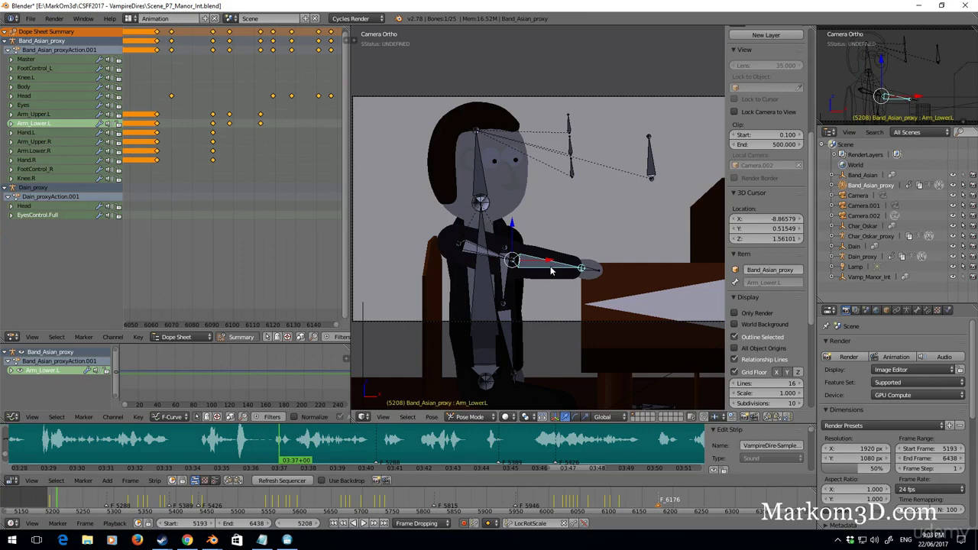
key("r")
left_click(621, 195)
Replay the arm raise and scrub around frames 5206 to 5210 to compare it with the audio
left_click_drag(55, 501, 50, 502)
left_click(363, 523)
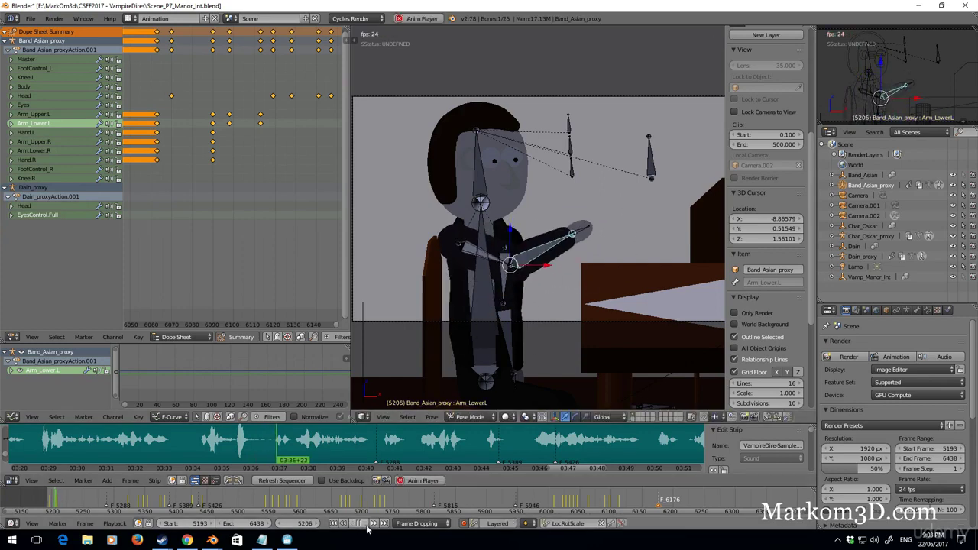
left_click_drag(311, 460, 281, 447)
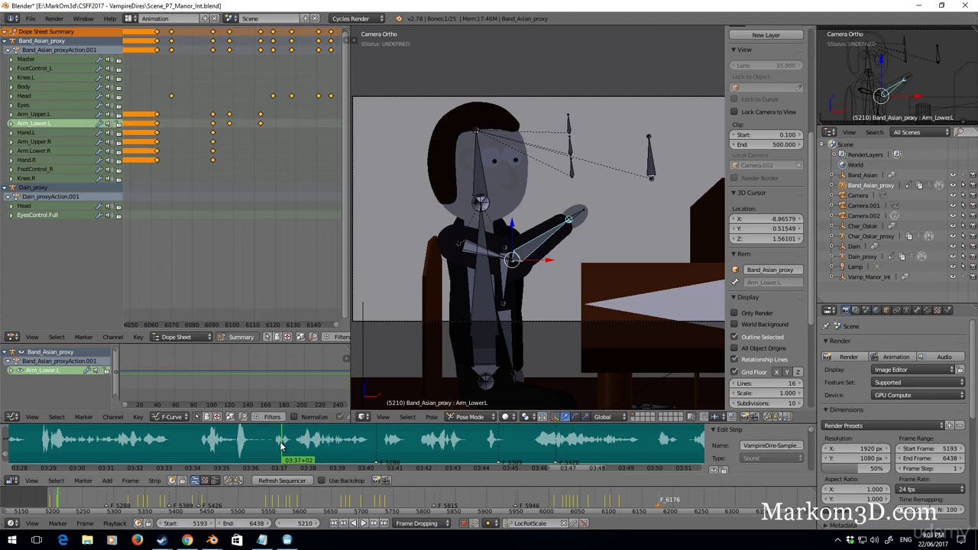
mouse_move(281, 447)
left_mouse_down()
mouse_move(300, 450)
mouse_move(287, 453)
left_mouse_up()
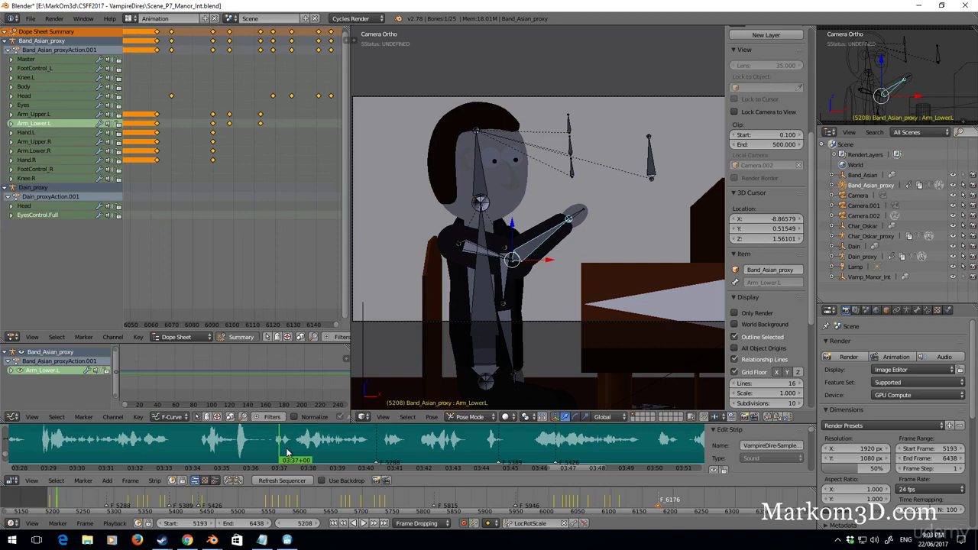
Select both left arm bones, move to frame 5232 and try to paste a copied pose onto them
right_click(482, 252, "shift")
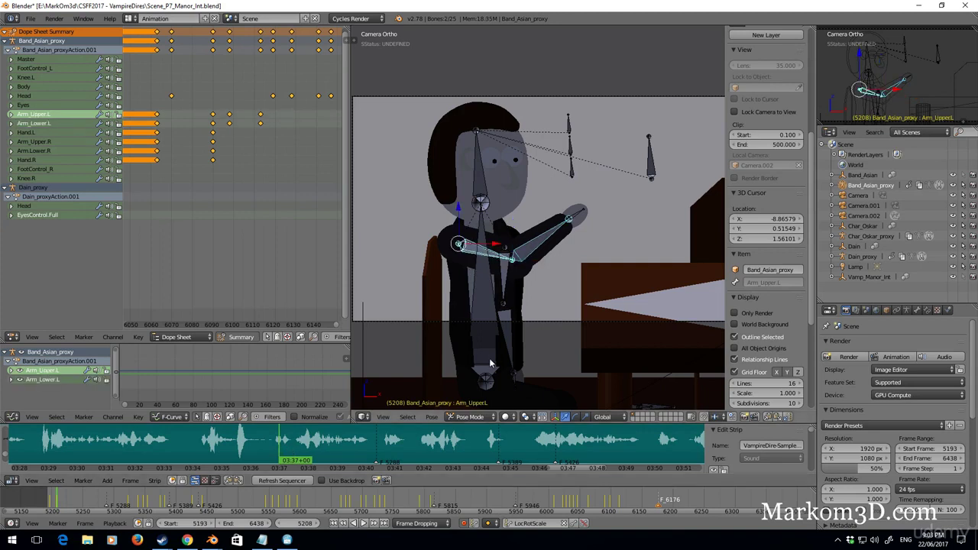
key("Right")
key("Right")
key("Right")
key("Right")
key("Right")
key("Right")
key("Right")
key("Right")
key("Right")
key("Right")
key("Right")
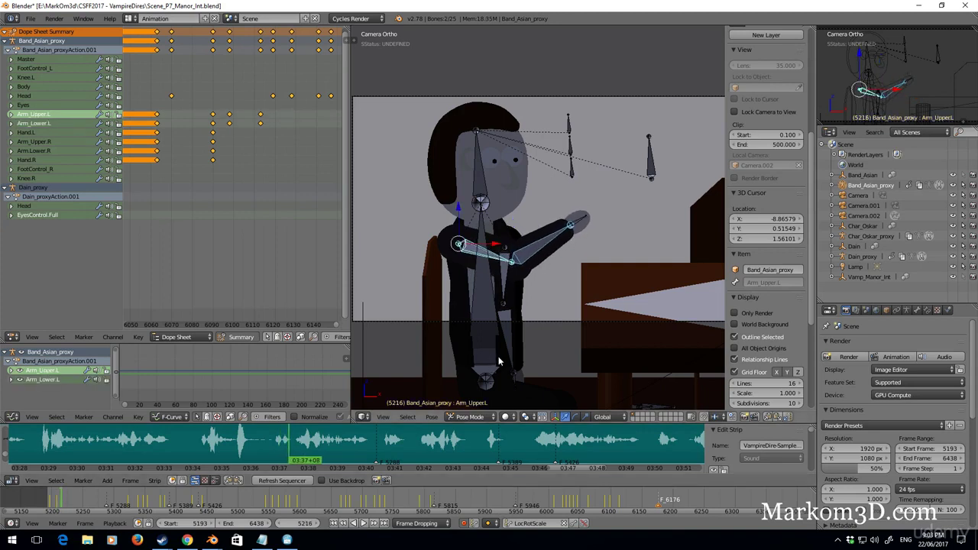
scroll(496, 355, "down", 10, "alt")
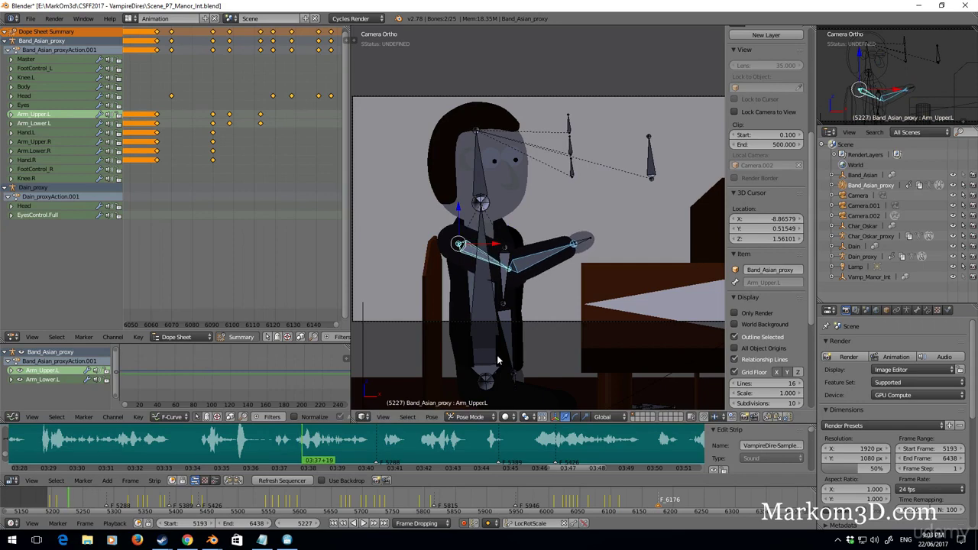
scroll(496, 355, "down", 4, "alt")
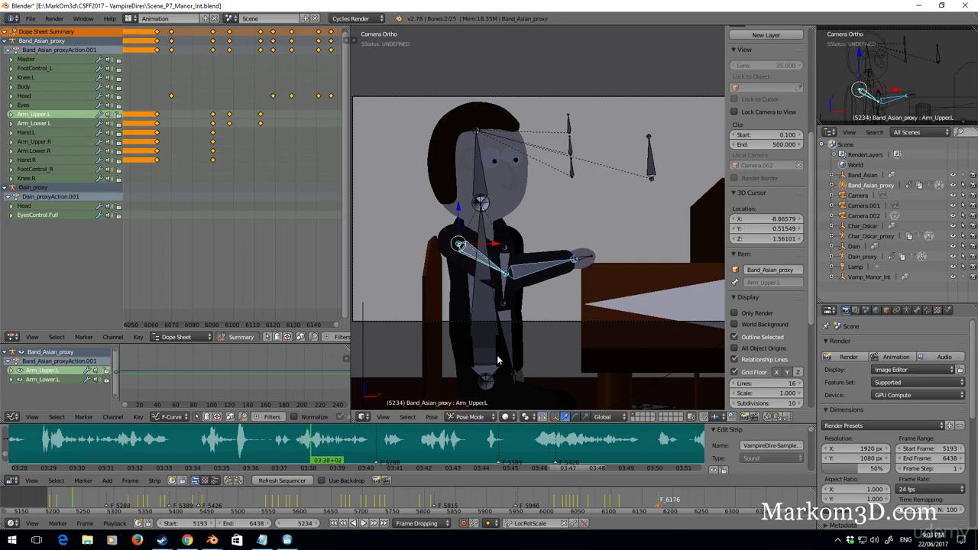
scroll(497, 355, "up", 1, "alt")
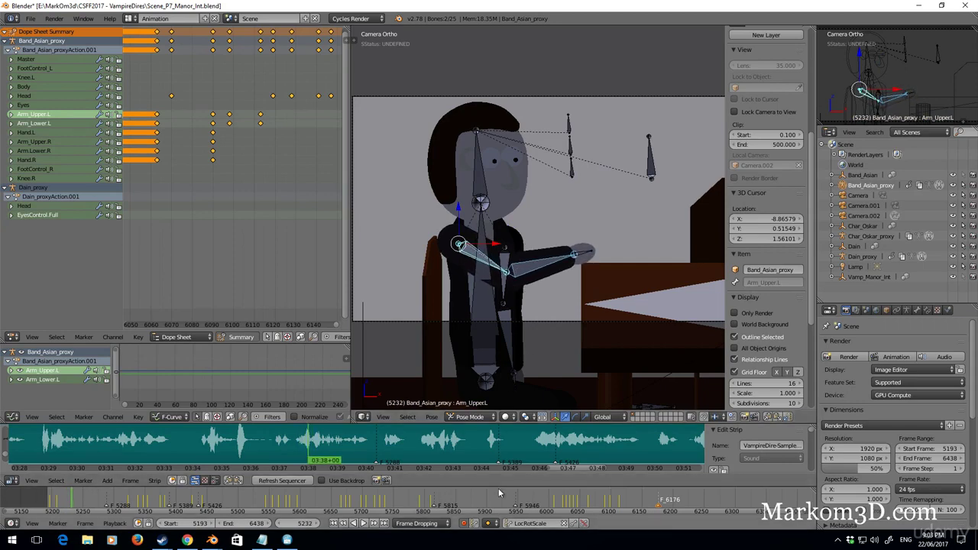
left_click(767, 417)
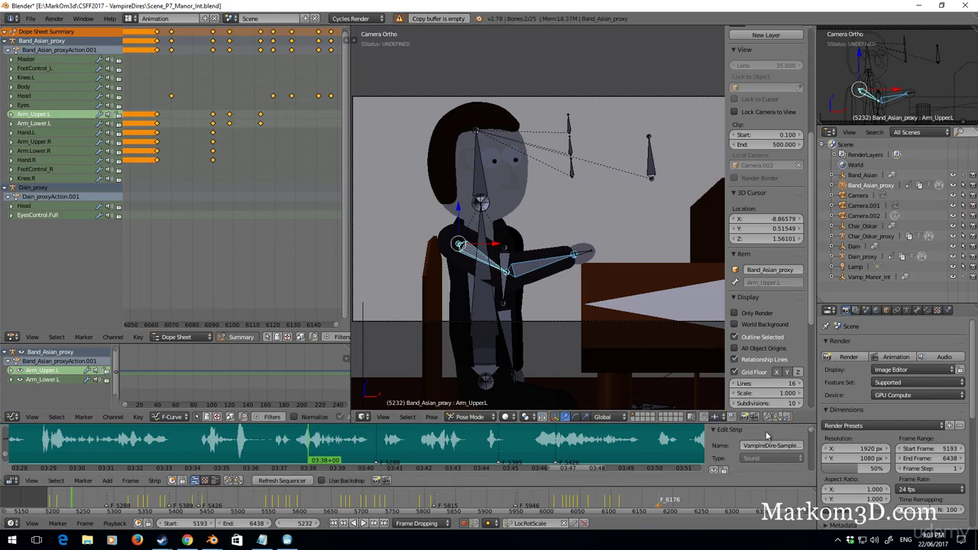
At frame 5232, rotate the left upper arm to roughly horizontal and angle the forearm upward
right_click(495, 266)
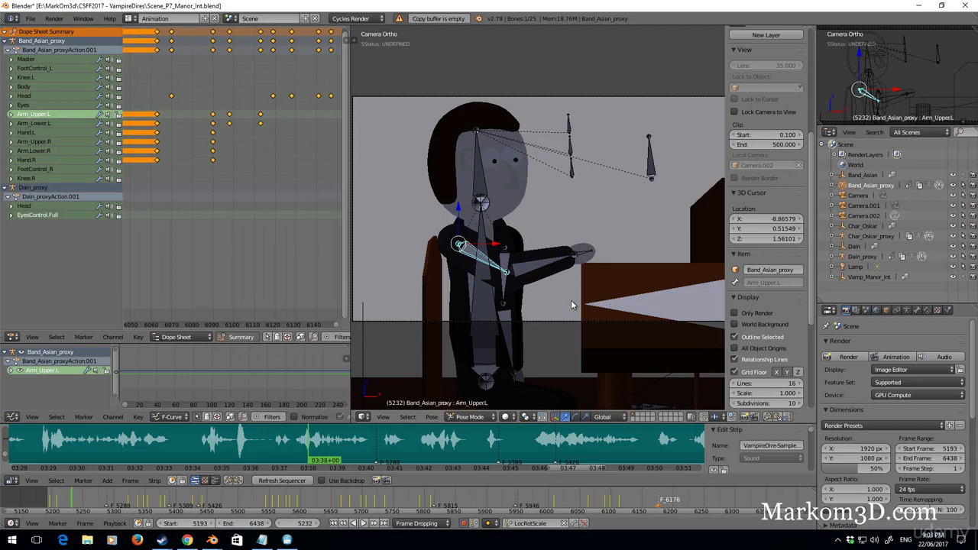
key("r")
left_click(563, 217)
right_click(573, 220)
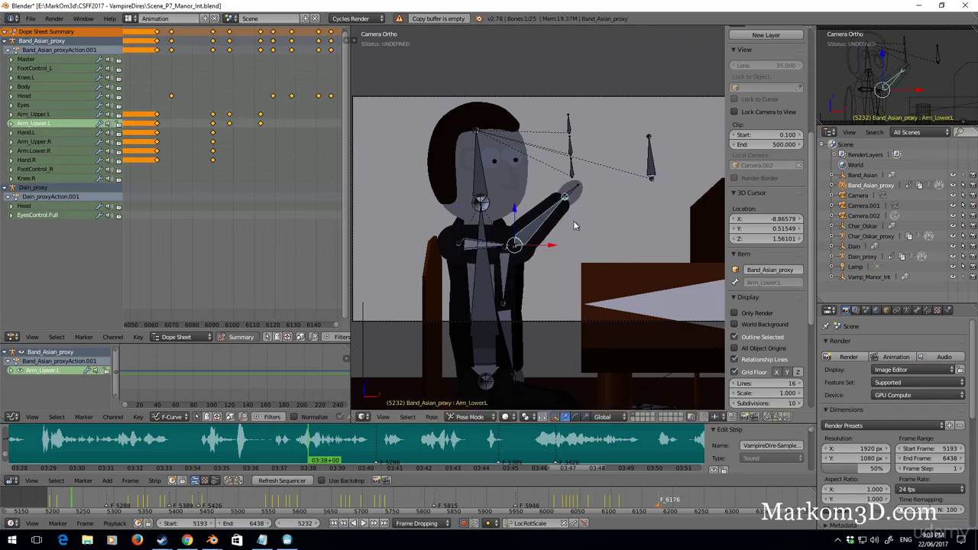
key("r")
left_click(596, 237)
right_click(494, 249)
key("r")
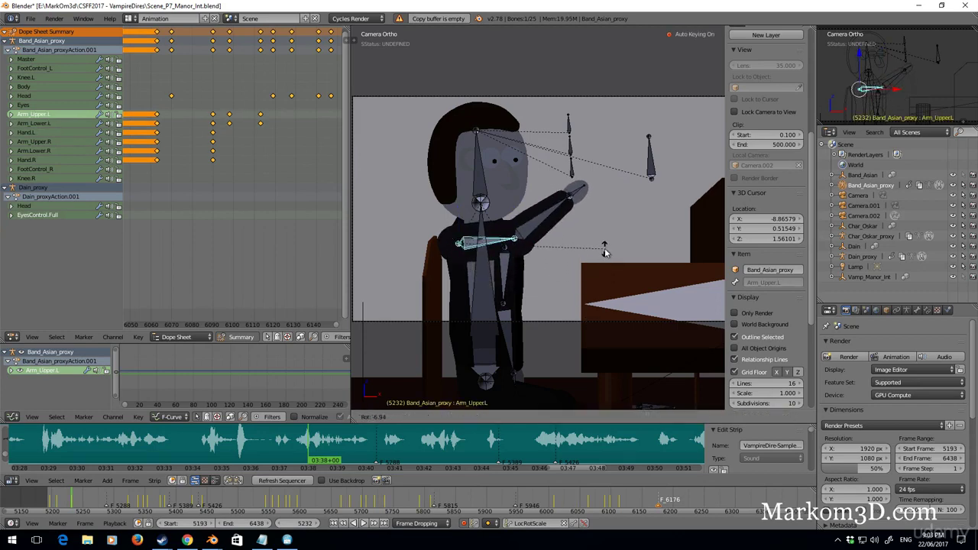
left_click(605, 248)
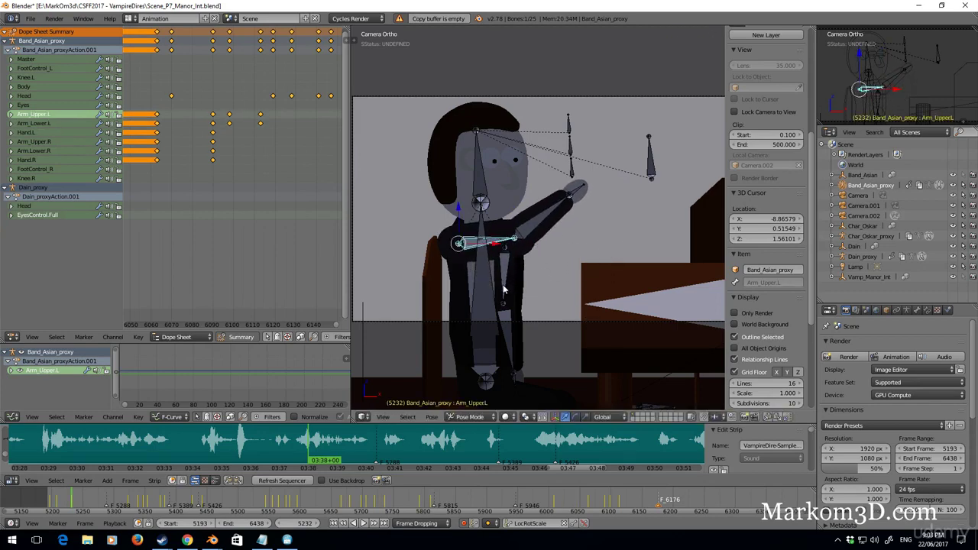
At frame 5219, lower the left upper arm and rotate the forearm to nearly horizontal
left_click(65, 500)
key("r")
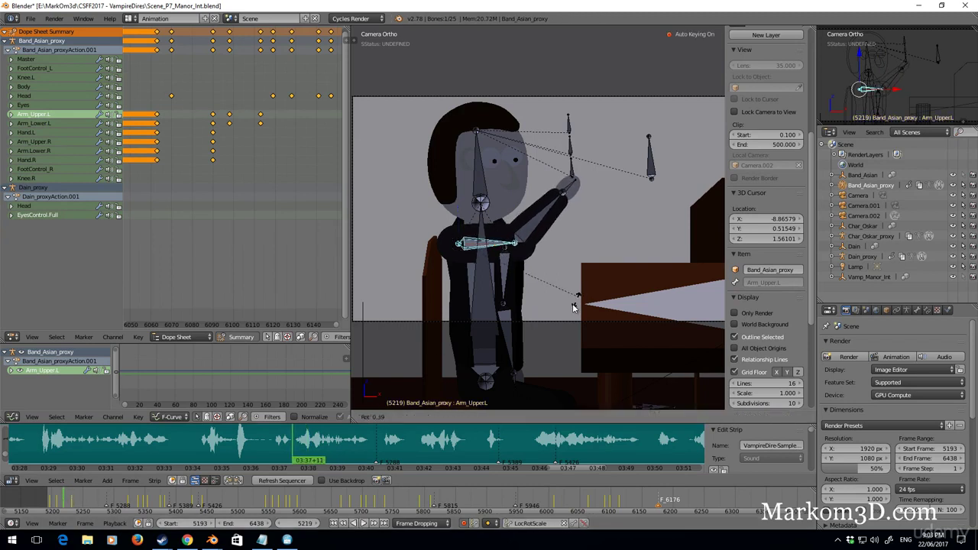
left_click(548, 269)
key("bracketright")
key("r")
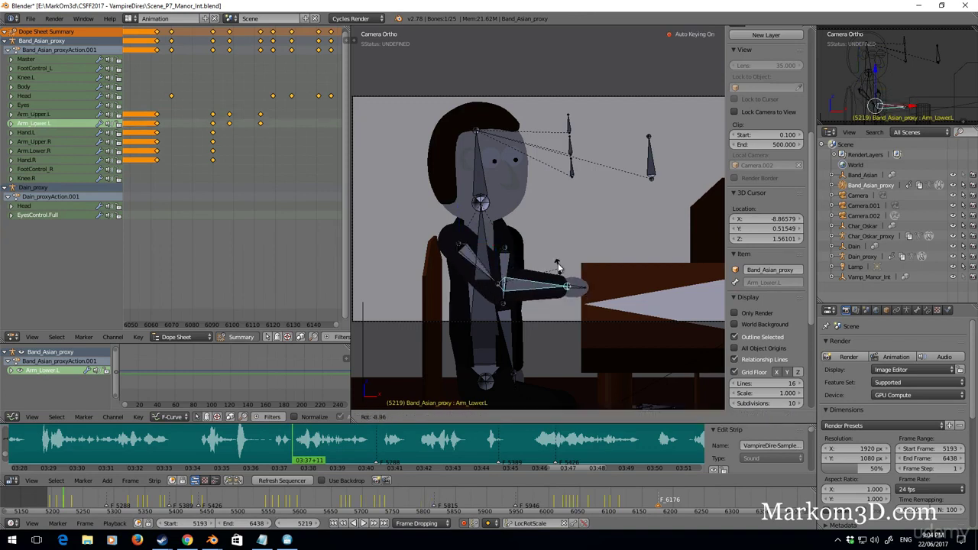
left_click(558, 267)
Play the arm gesture from frame 5192 to about frame 5242 to review its timing
key("Down")
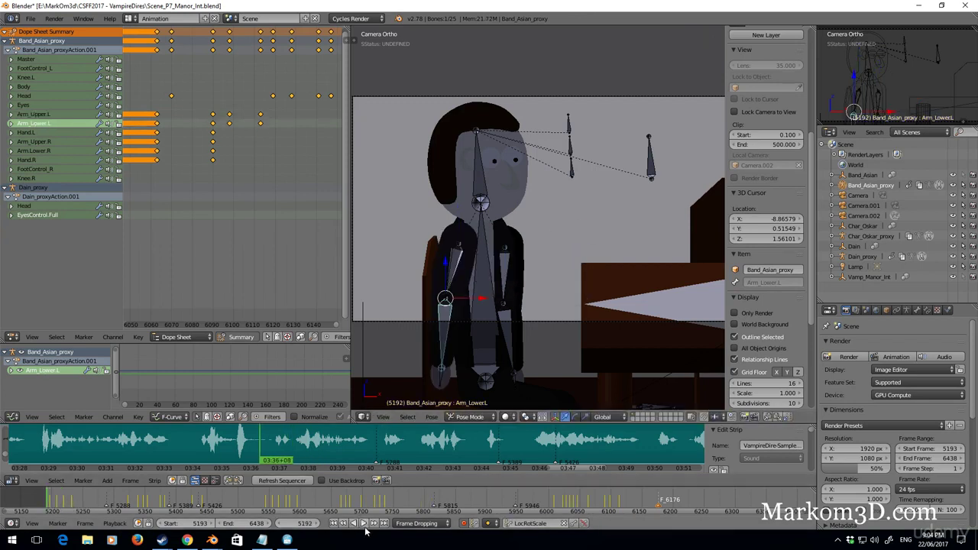
left_click(364, 525)
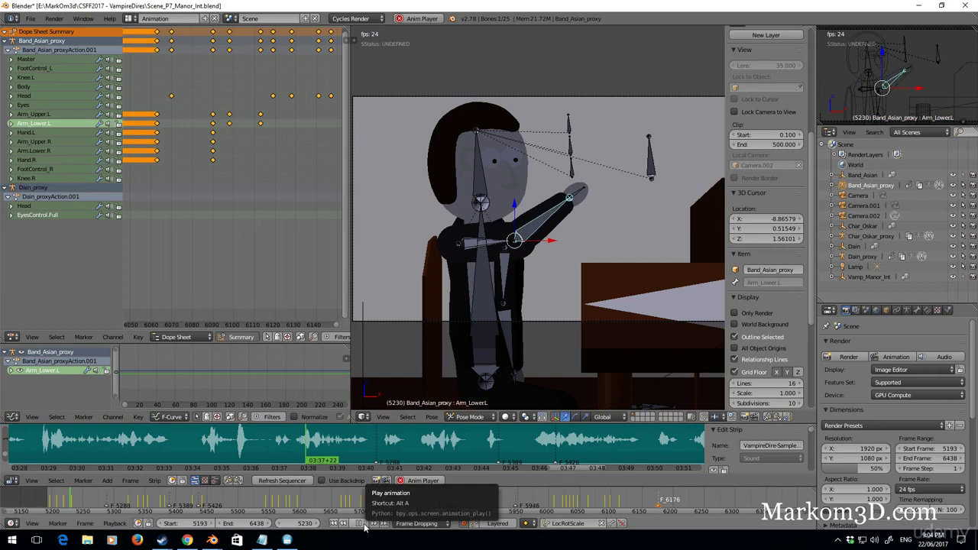
left_click(364, 524)
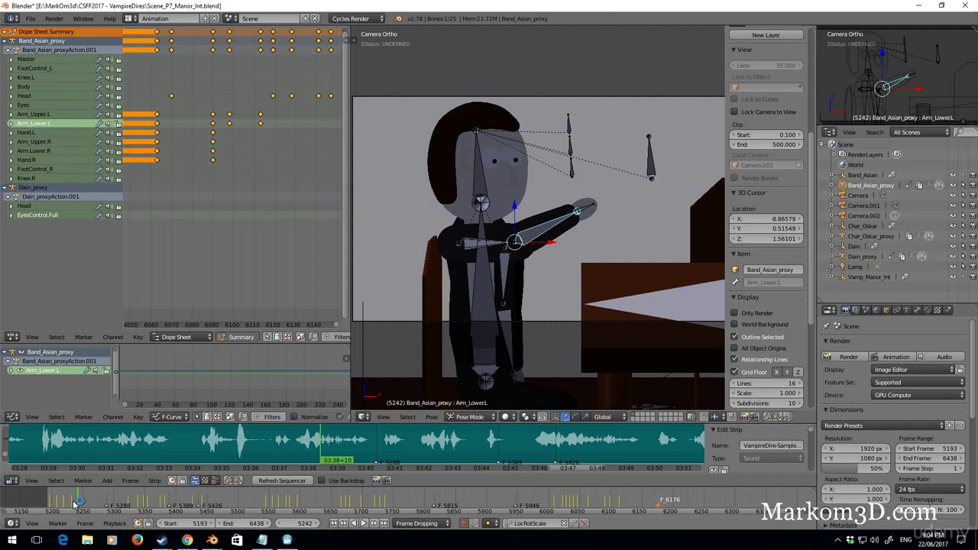
Rotate the left forearm upward at frame 5218 and delete its keyframe at frame 5219
left_click_drag(49, 506, 63, 504)
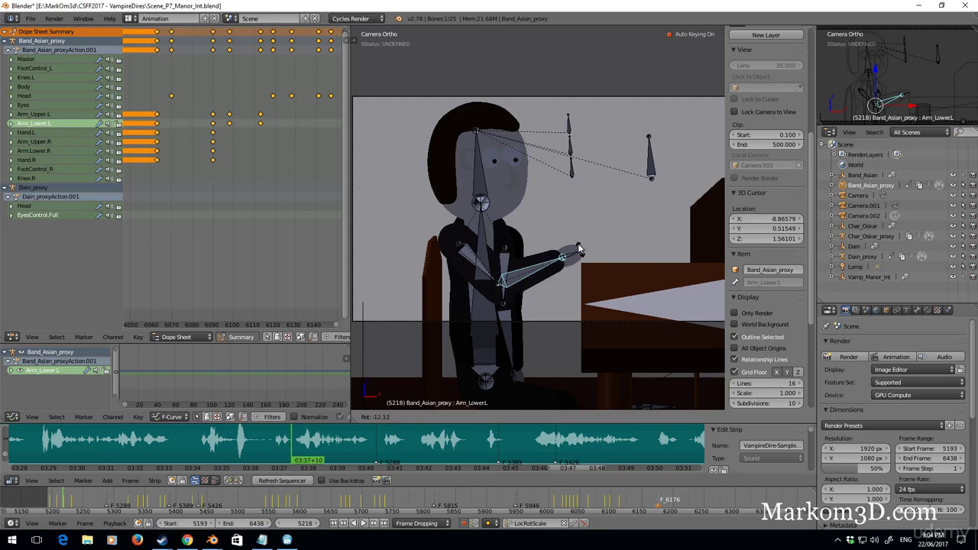
left_click(562, 220)
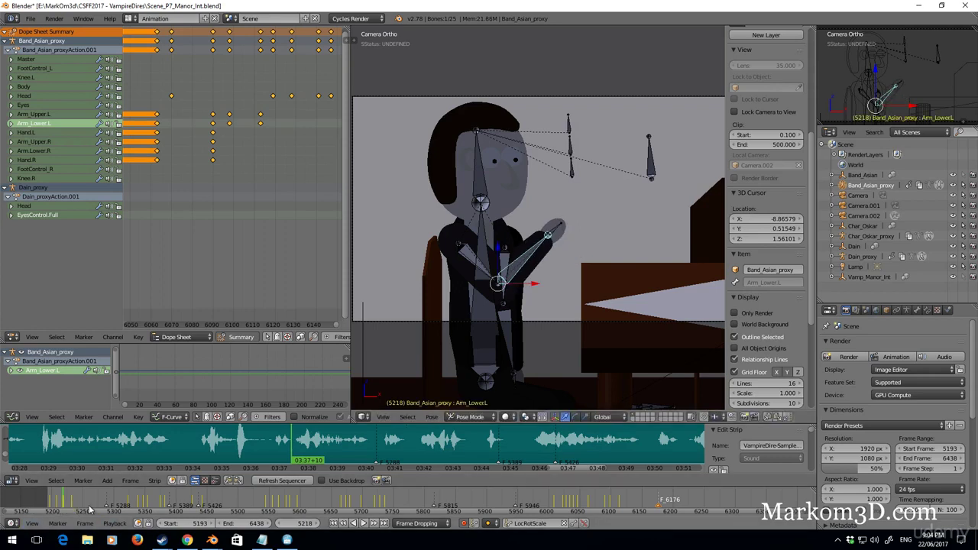
key("Right")
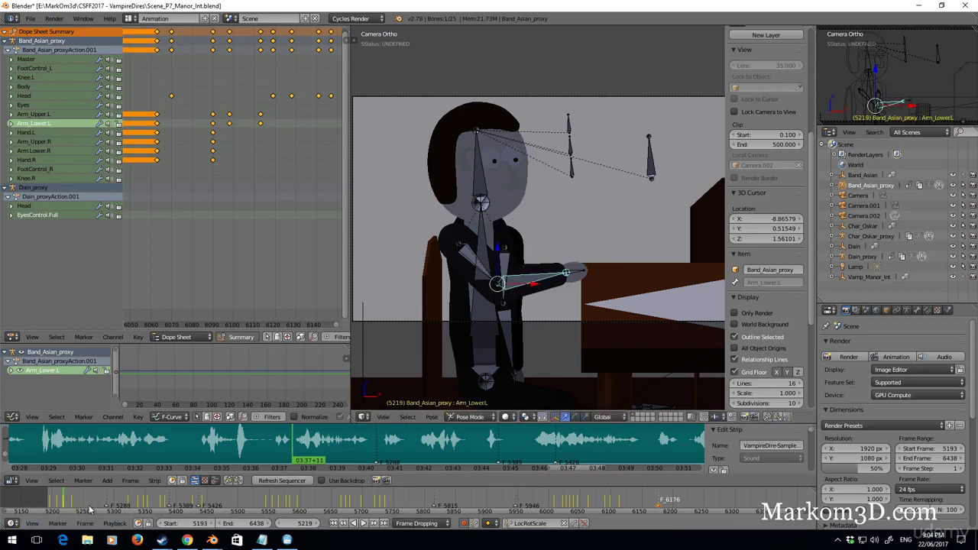
left_click(585, 524)
Step back and forth between about frames 5215 and 5222 to check the left forearm's motion
key("Left")
key("Left")
key("Left")
key("Left")
key("Left")
key("Left")
key("Left")
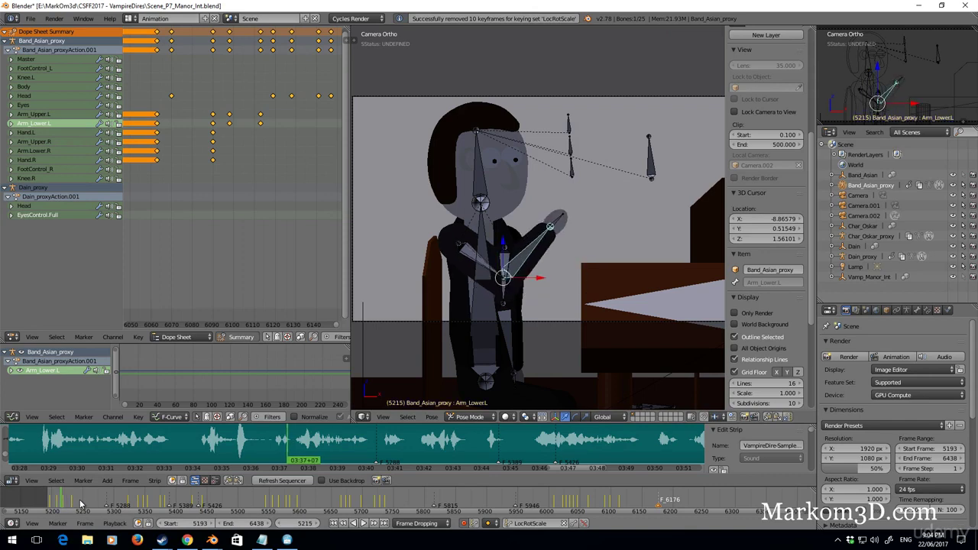
key("Right")
key("Right")
key("Right")
key("Right")
key("Right")
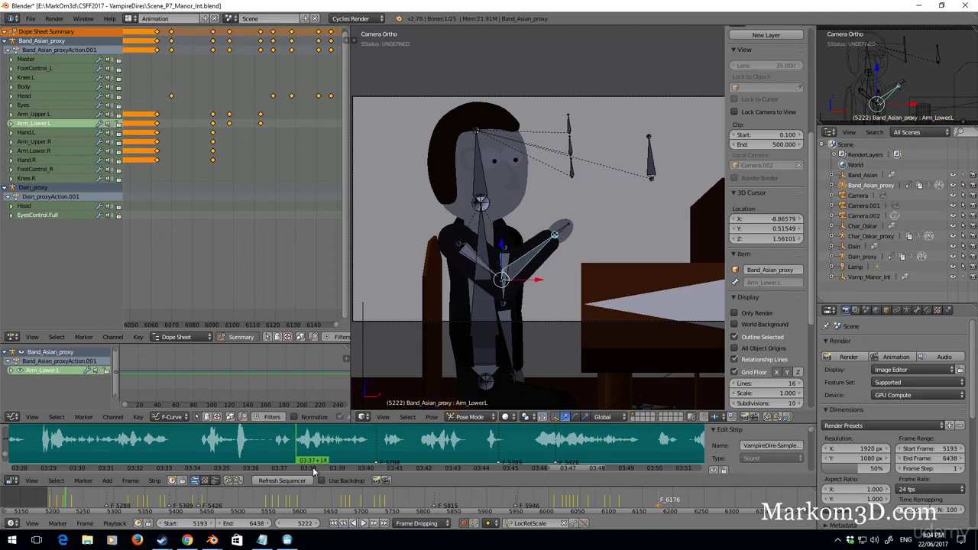
Rotate the left forearm downward at frame 5224
key("Right")
key("Right")
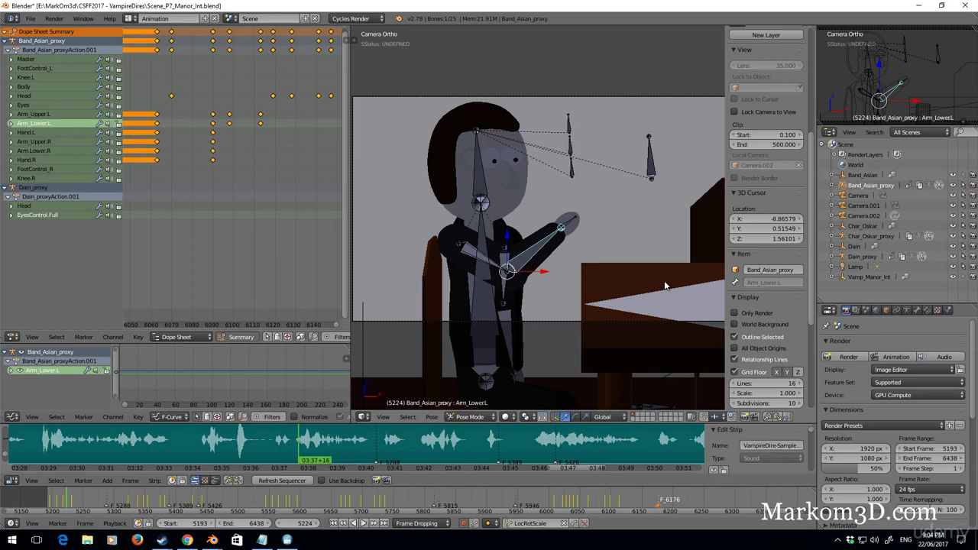
key("r")
left_click(666, 332)
Step back from frame 5224 to frame 5214 to check the left forearm's motion
key("Left")
key("Left")
key("Left")
key("Left")
key("Left")
key("Left")
key("Left")
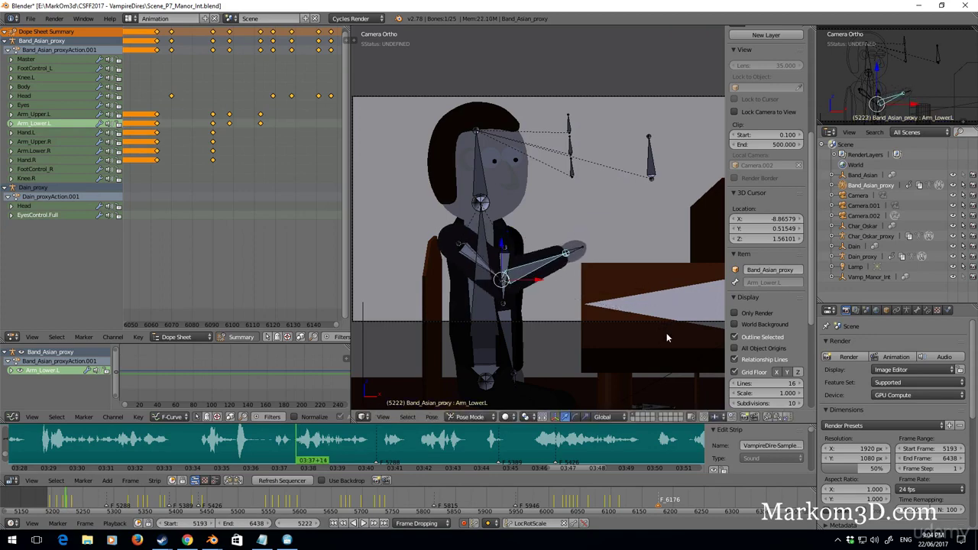
key("Left")
key("Left")
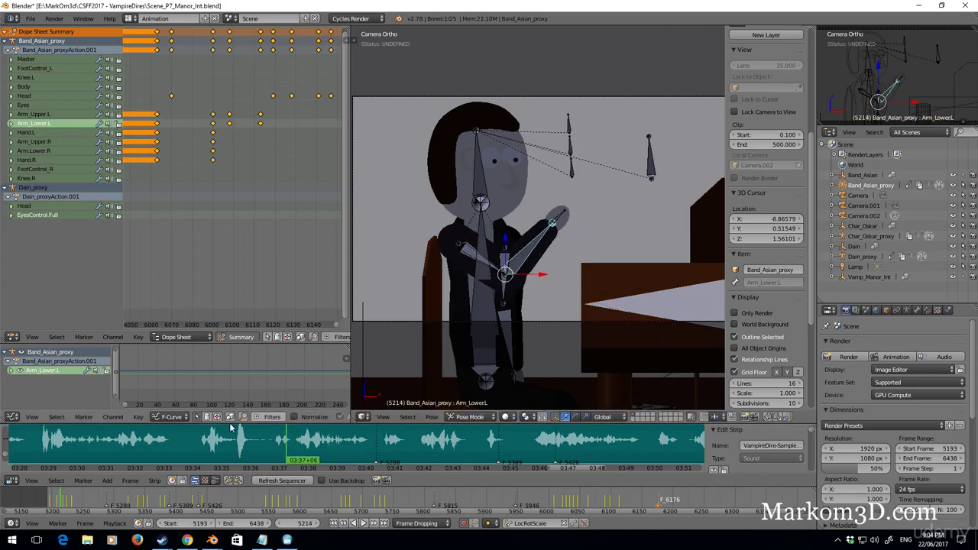
Play the arm gesture from frame 5183 to about frame 5300 to review its timing
left_click(41, 501)
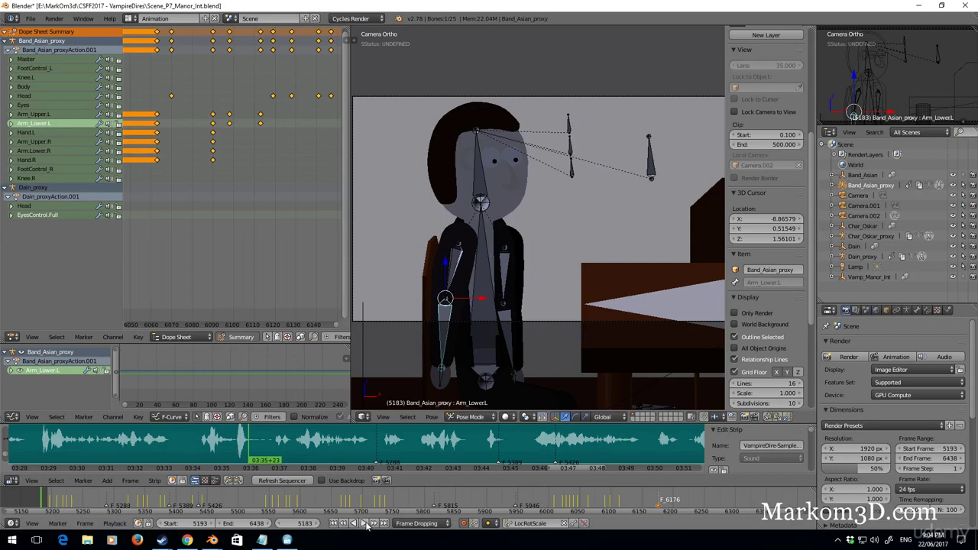
left_click(365, 523)
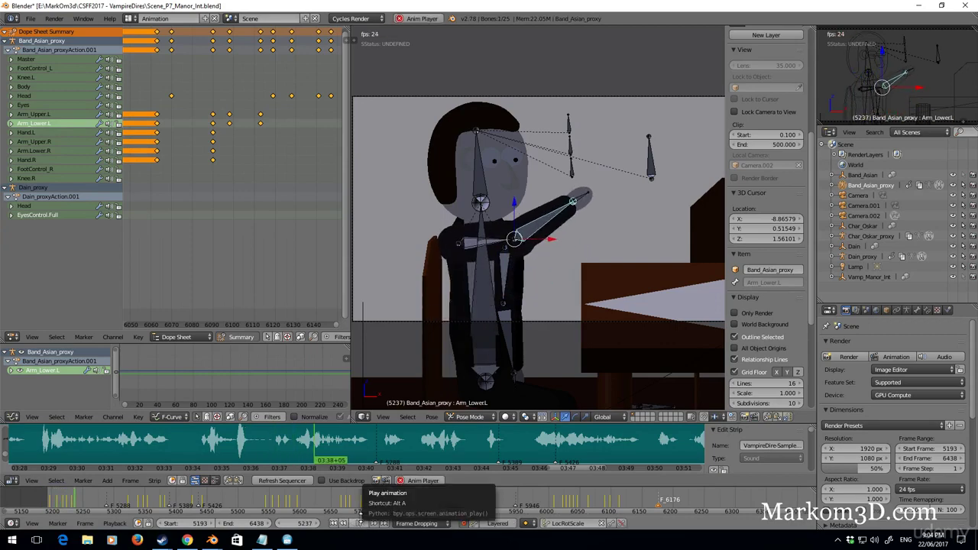
left_click(73, 503)
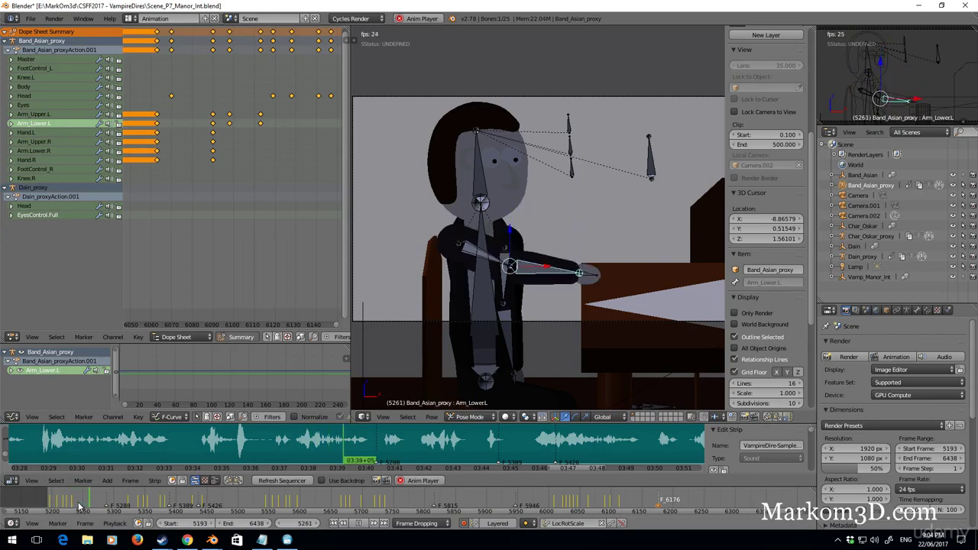
key("alt+a")
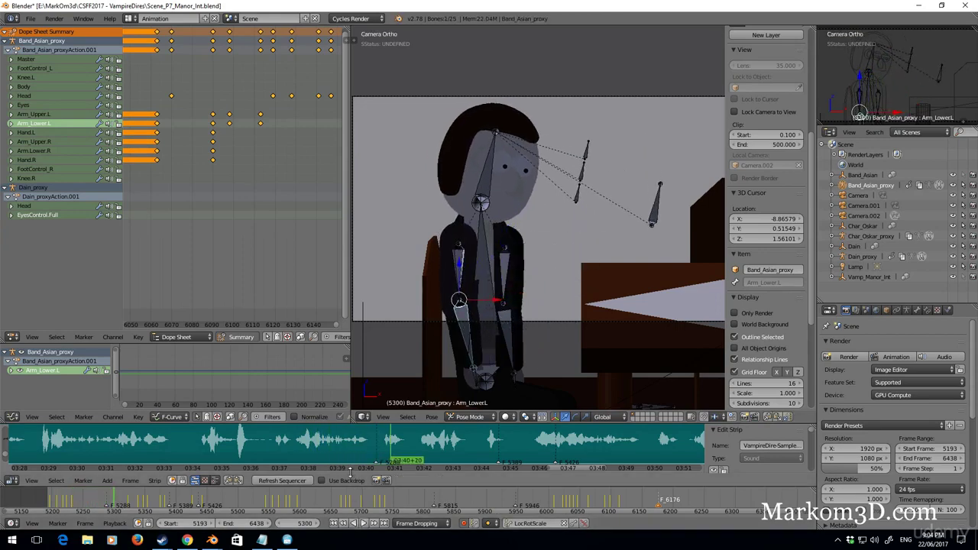
At the frame 5197 keyframe, rotate the left upper arm and forearm forward by about 18 degrees
left_click(73, 506)
left_click_drag(73, 506, 82, 503)
key("Down")
key("Down")
key("Down")
key("Down")
key("Down")
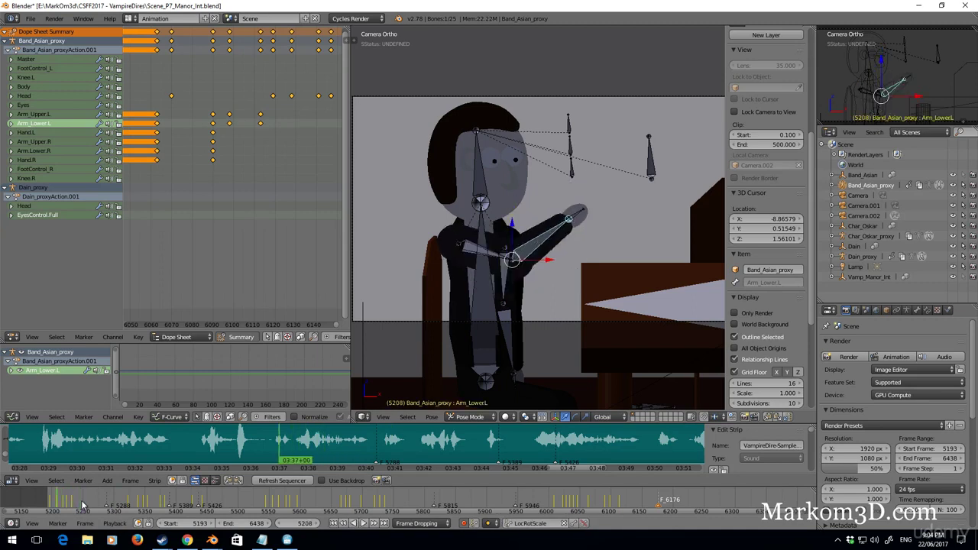
right_click(457, 265)
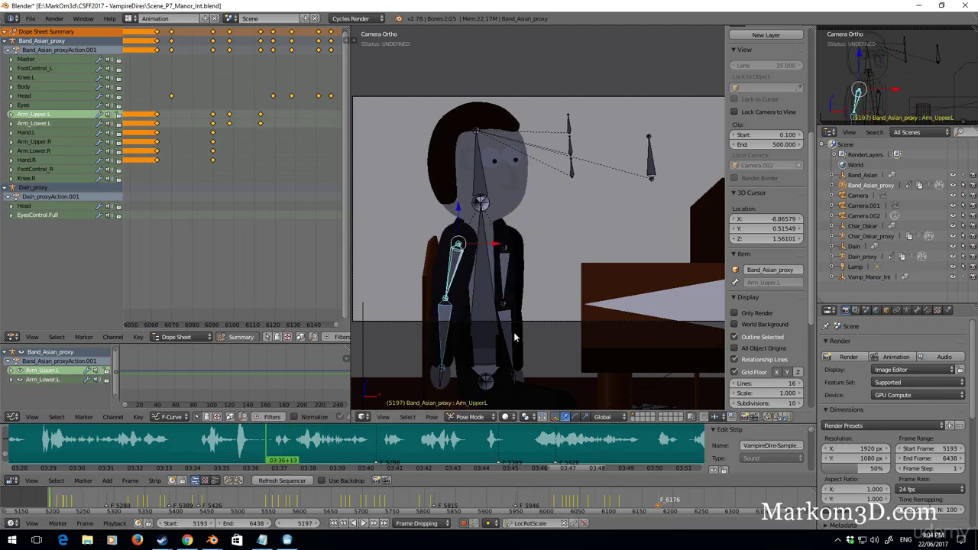
key("r")
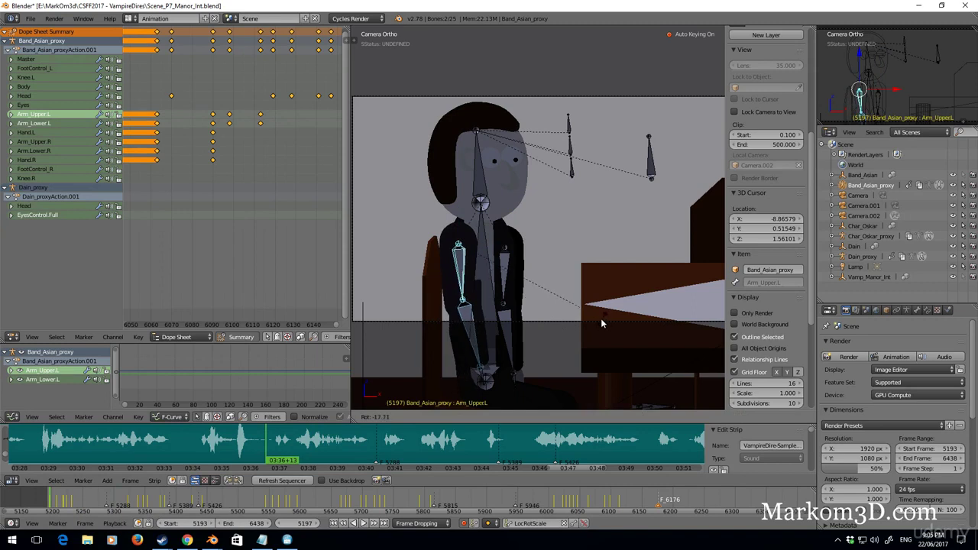
left_click(600, 319)
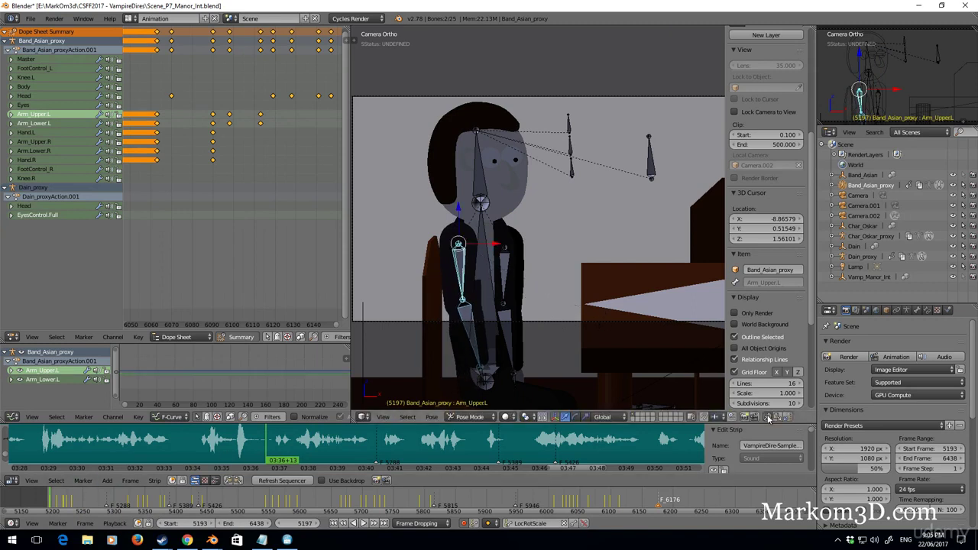
Copy the lowered left arm pose from frame 5197 to frame 5248
key("Up")
key("Up")
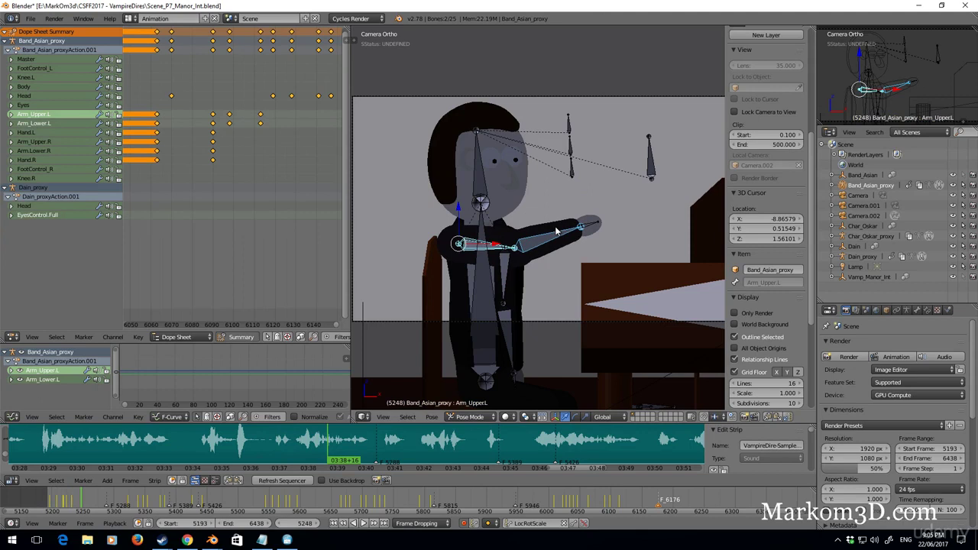
key("alt+r")
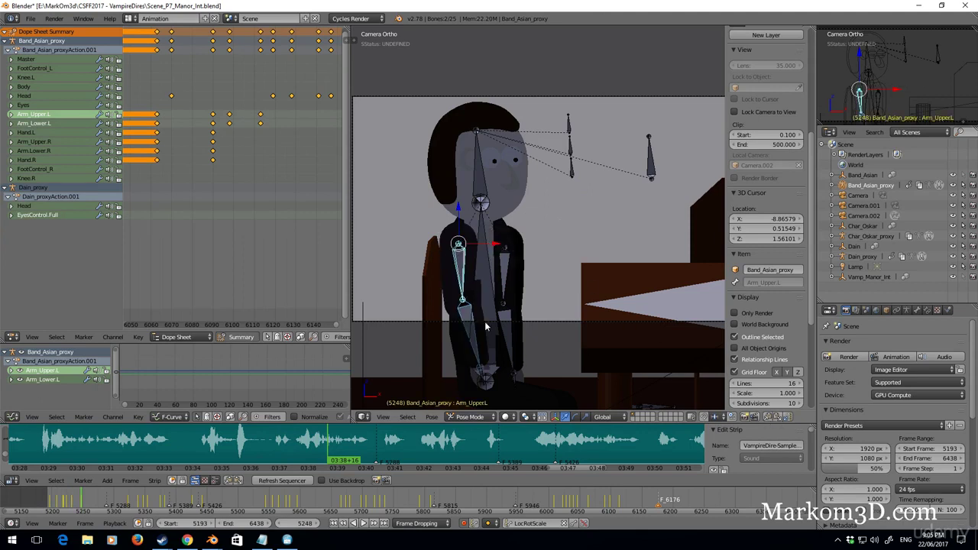
At the frame 5240 keyframe, rotate the left forearm upward so the hand rises above the elbow
left_click(76, 500)
right_click(535, 286)
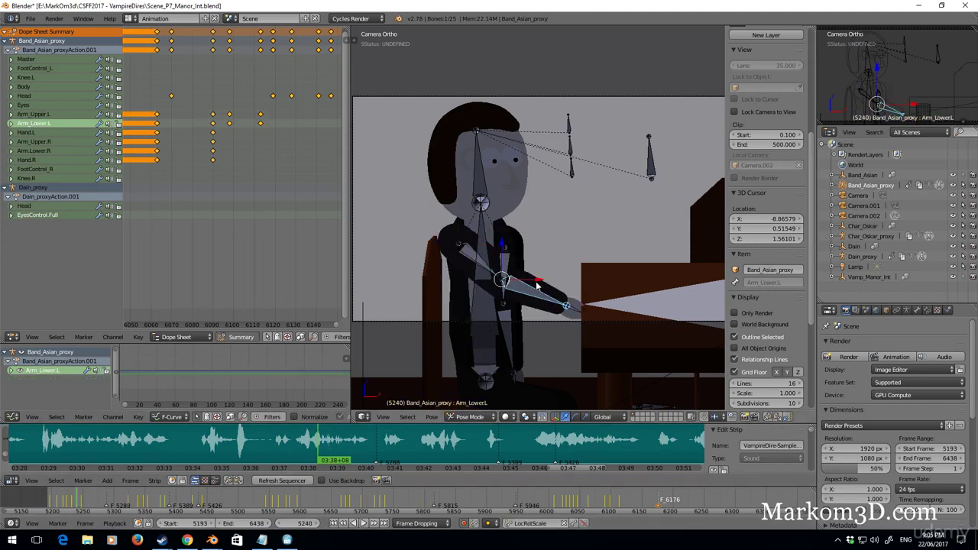
key("r")
left_click(576, 195)
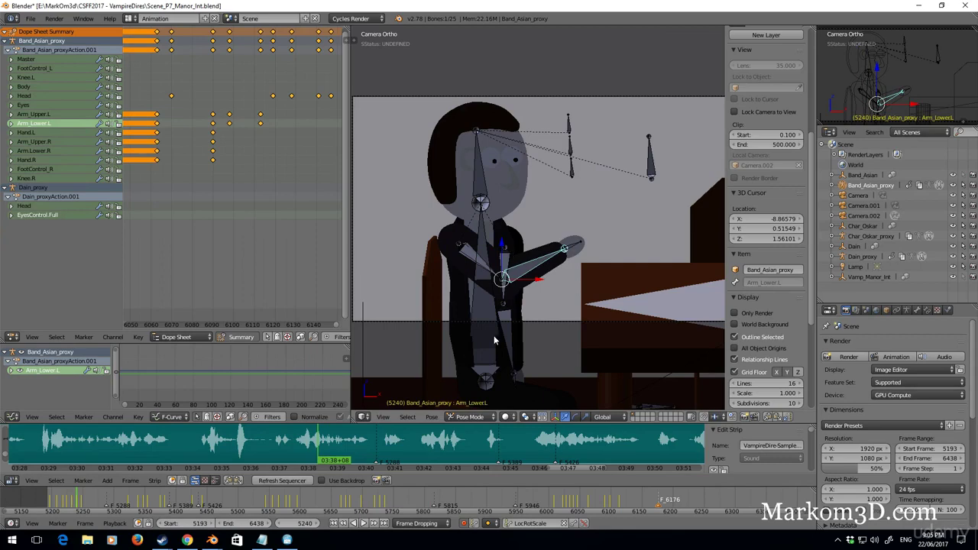
Play the gesture from frame 5156, and again from frame 5197 to about frame 5332, to review the arm motion against the audio
left_click(65, 501)
key("alt+a")
key("Escape")
left_click(24, 499)
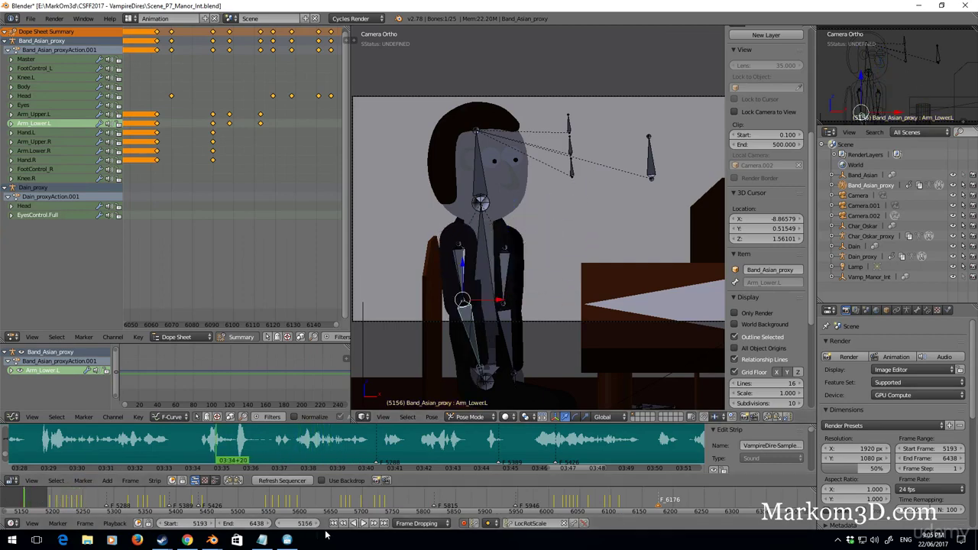
left_click(364, 523)
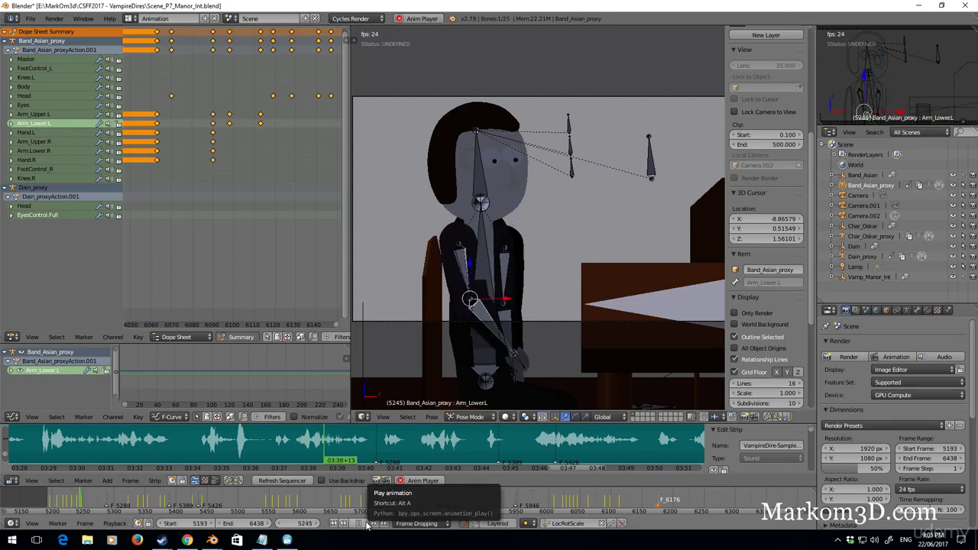
left_click(358, 524)
left_click(300, 449)
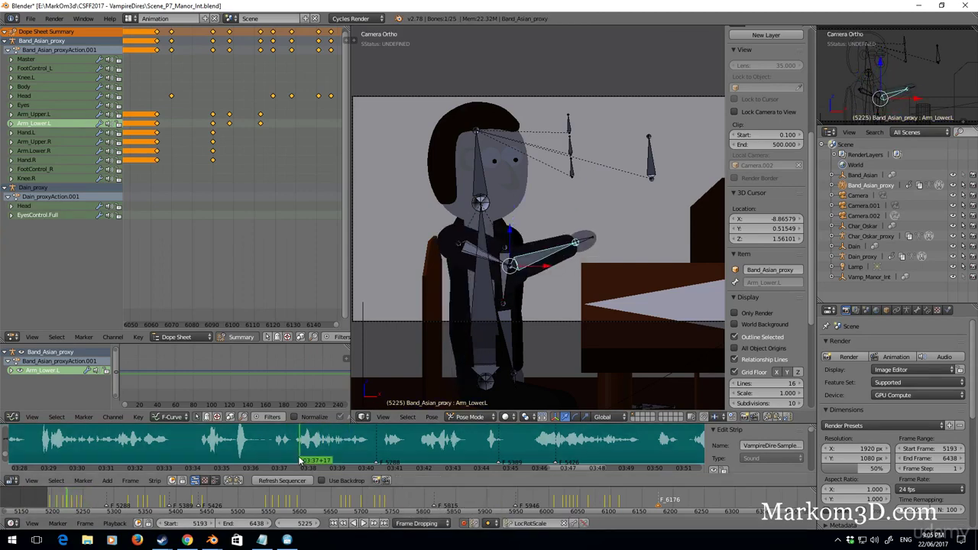
left_click(50, 504)
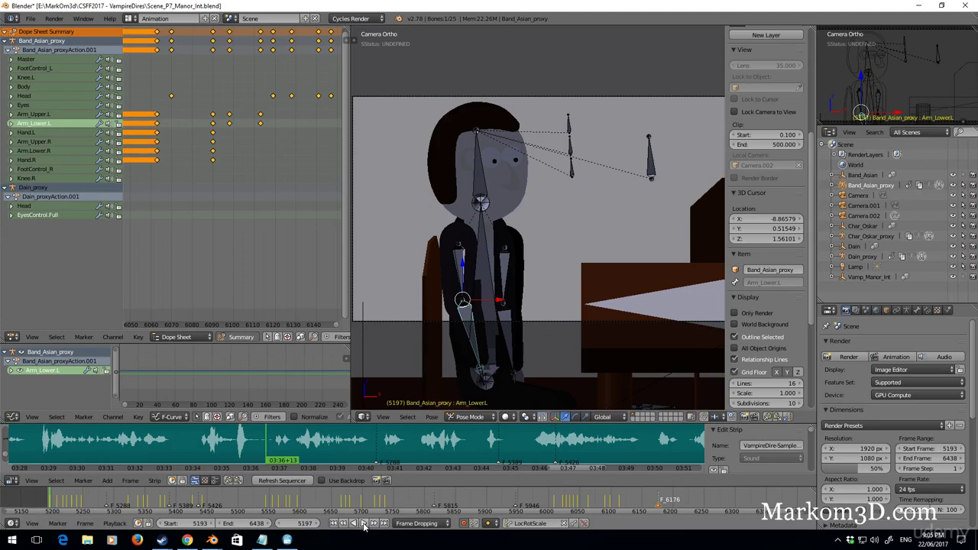
left_click(363, 523)
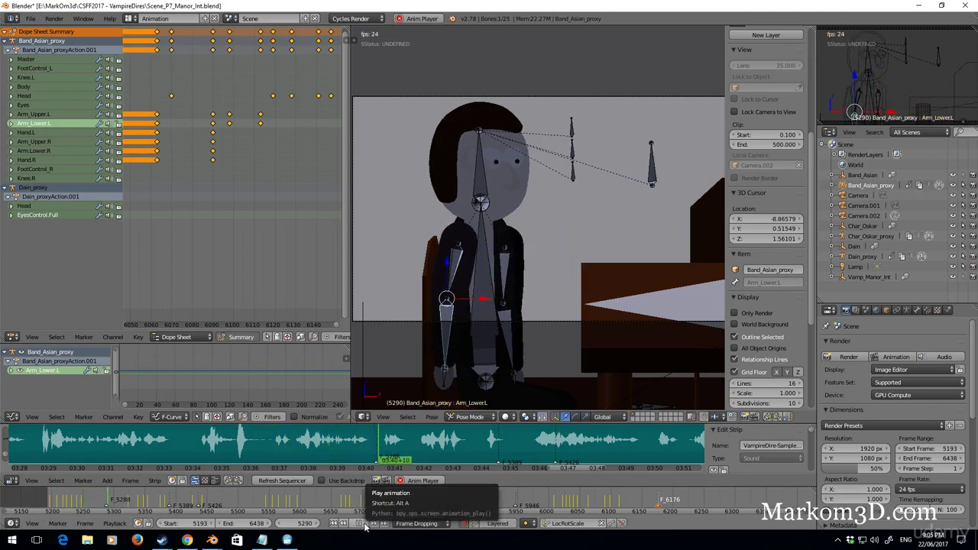
left_click(364, 523)
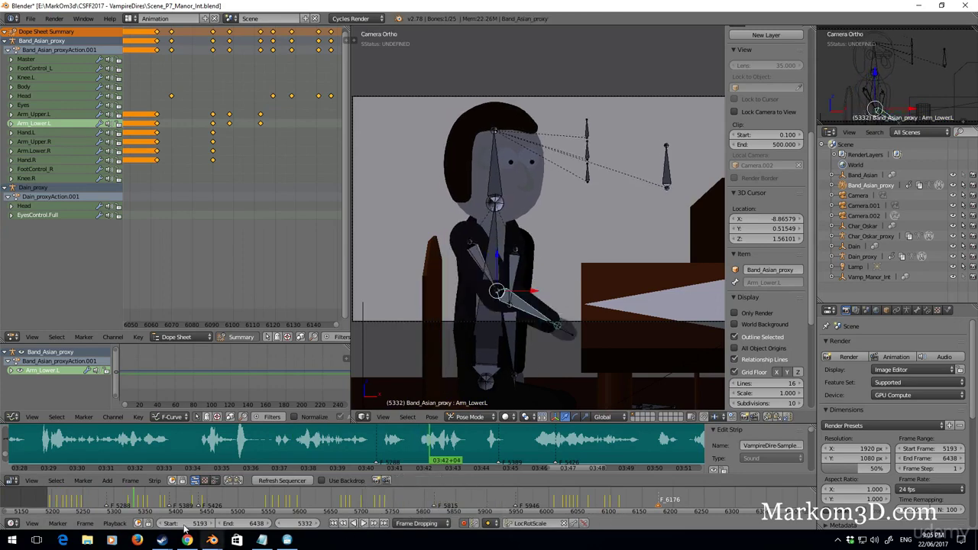
Paste the lowered left arm pose at frame 5323 and rotate the left arm back by about 7 degrees at frame 5284
key("Down")
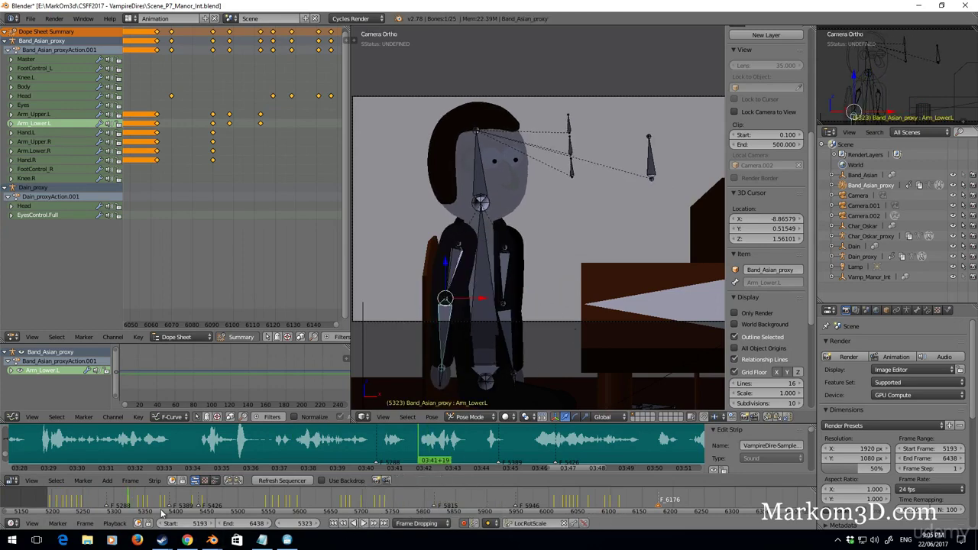
right_click(456, 258)
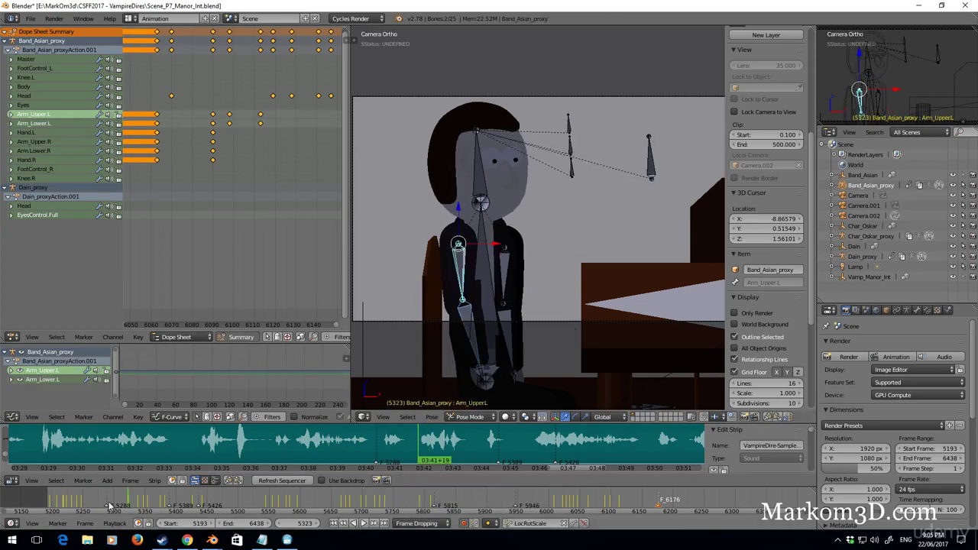
key("r")
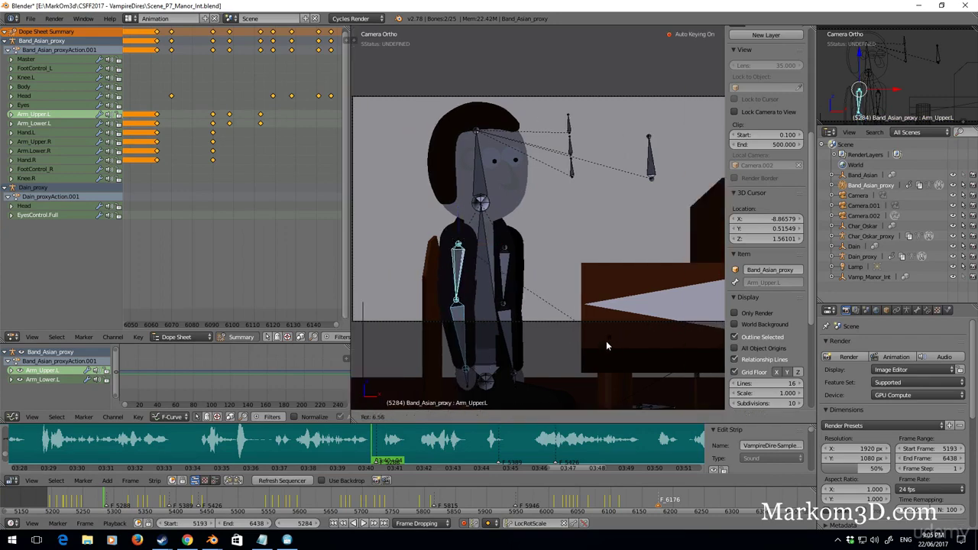
left_click(607, 341)
Play the animation from frame 5200 to about frame 5249 to review the raised arm gesture
key("alt+a")
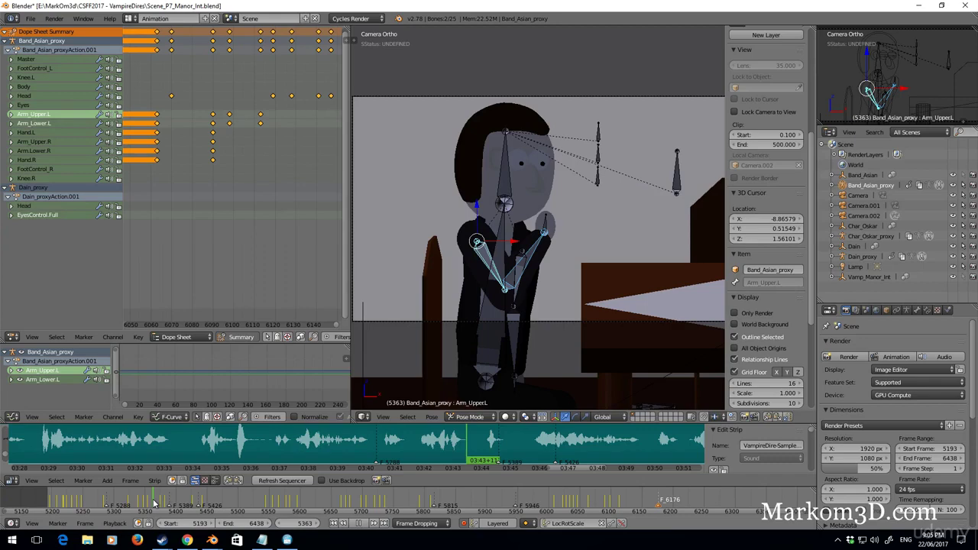
left_click(48, 498)
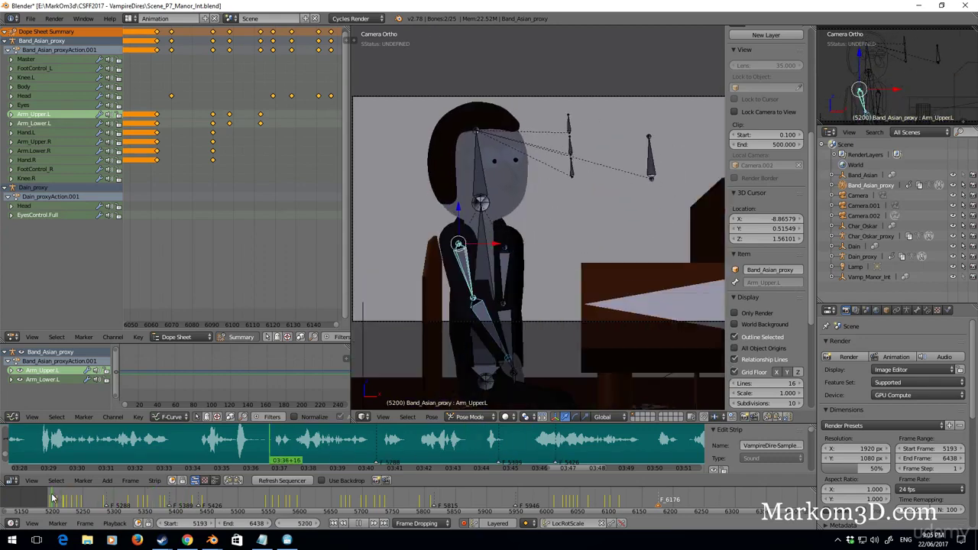
left_click(363, 523)
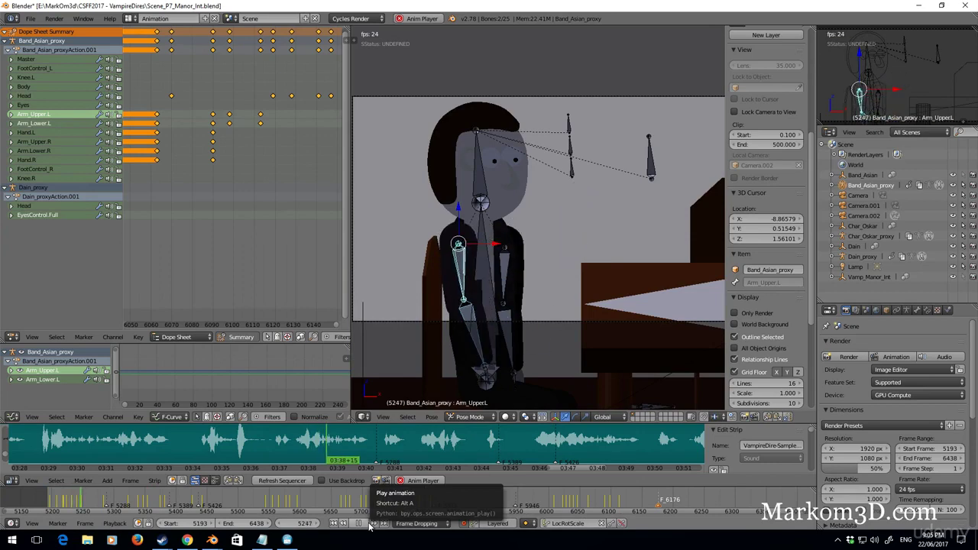
left_click(368, 524)
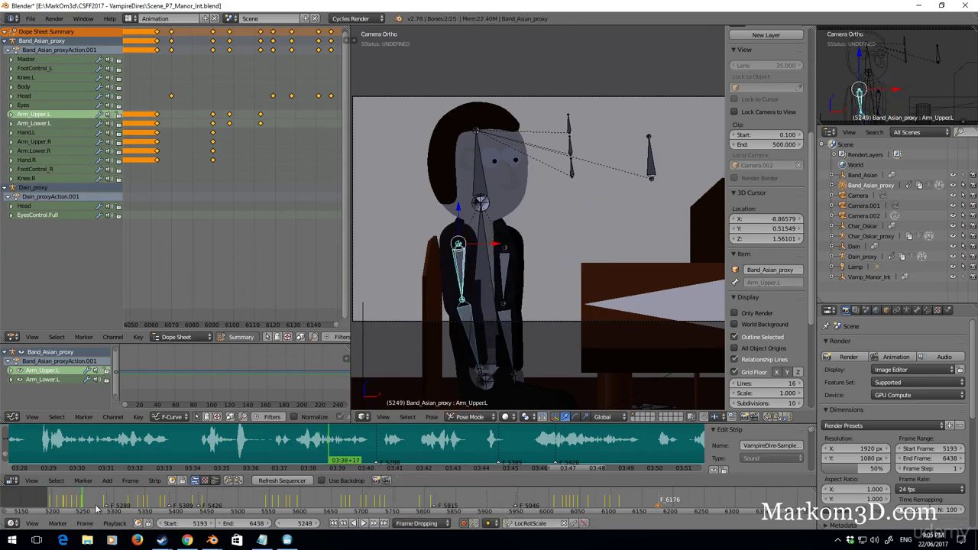
Delete the left upper arm and forearm keyframes from frame 5240 back to frame 5218
left_click_drag(79, 508, 77, 508)
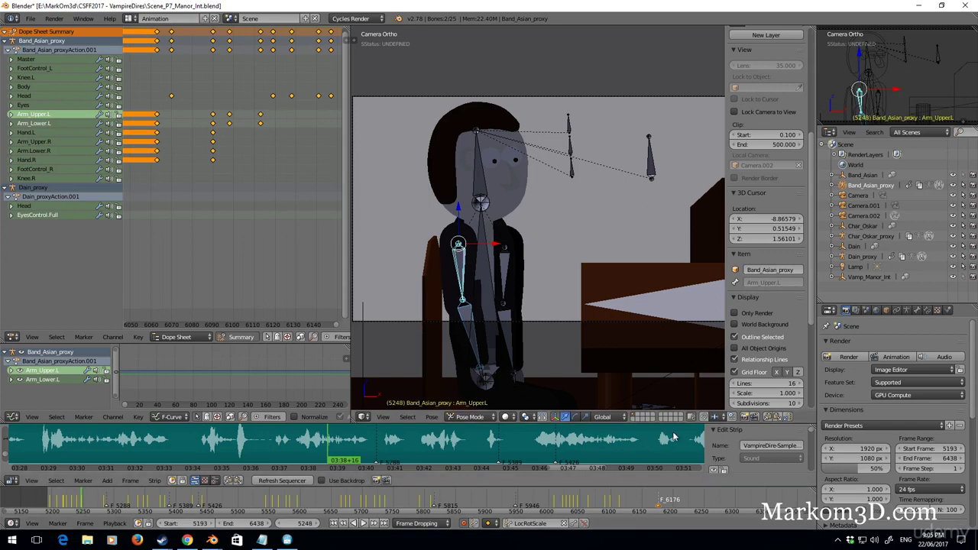
left_click(779, 416)
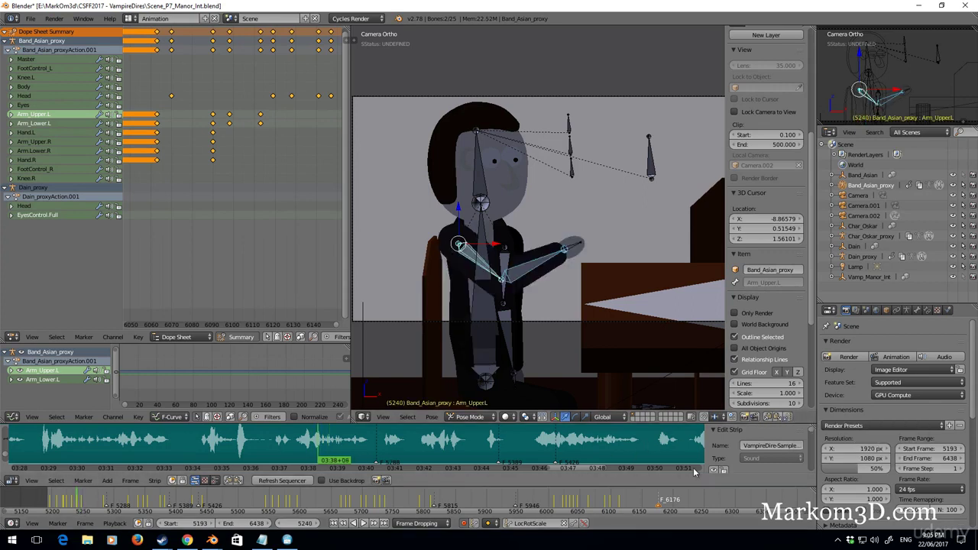
left_click(584, 525)
key("Down")
left_click(585, 525)
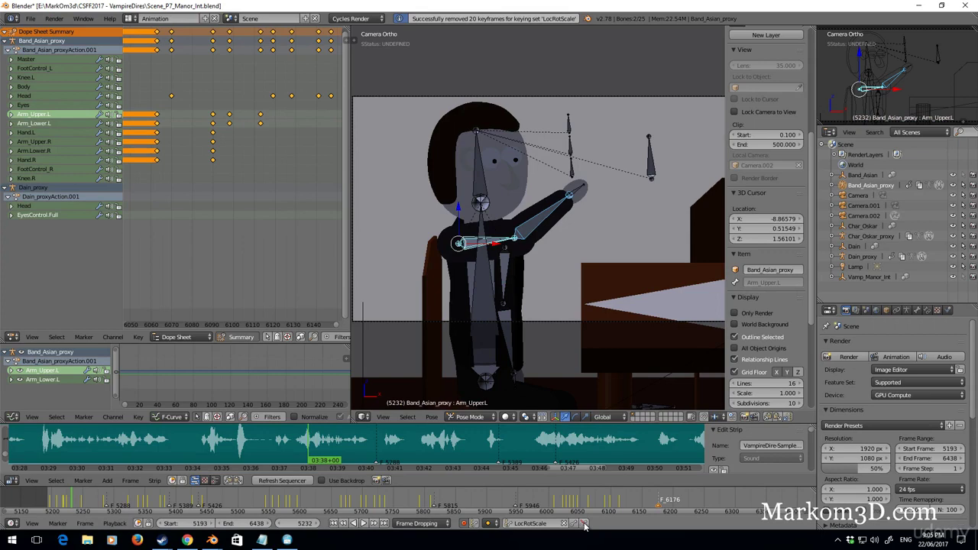
key("Down")
left_click(584, 525)
key("Down")
left_click(584, 524)
key("Left")
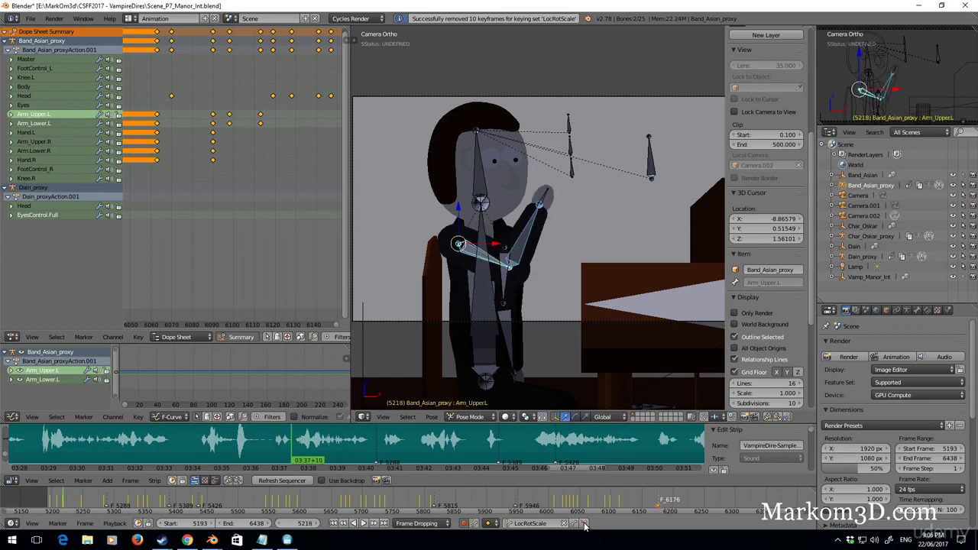
left_click(585, 525)
Paste the lowered left arm pose at frame 5223
key("Down")
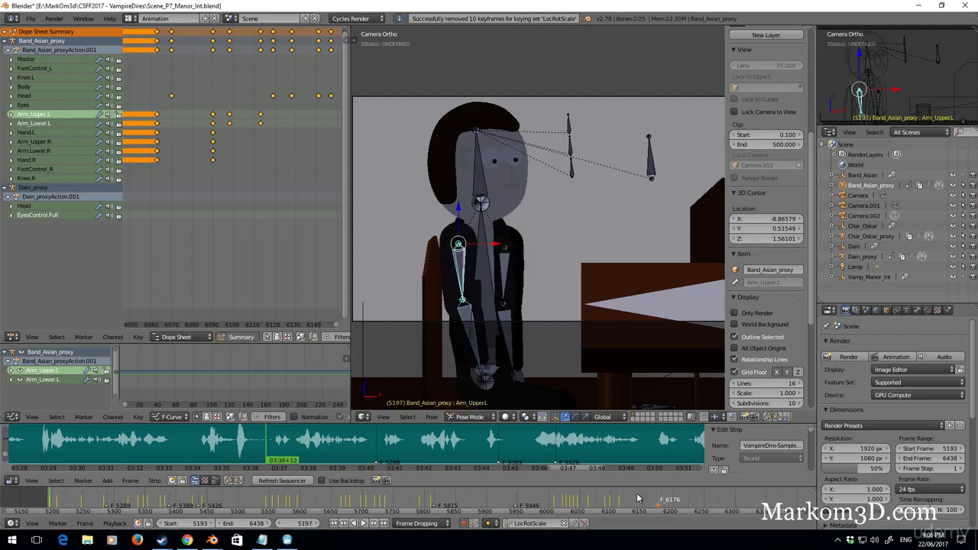
key("Up")
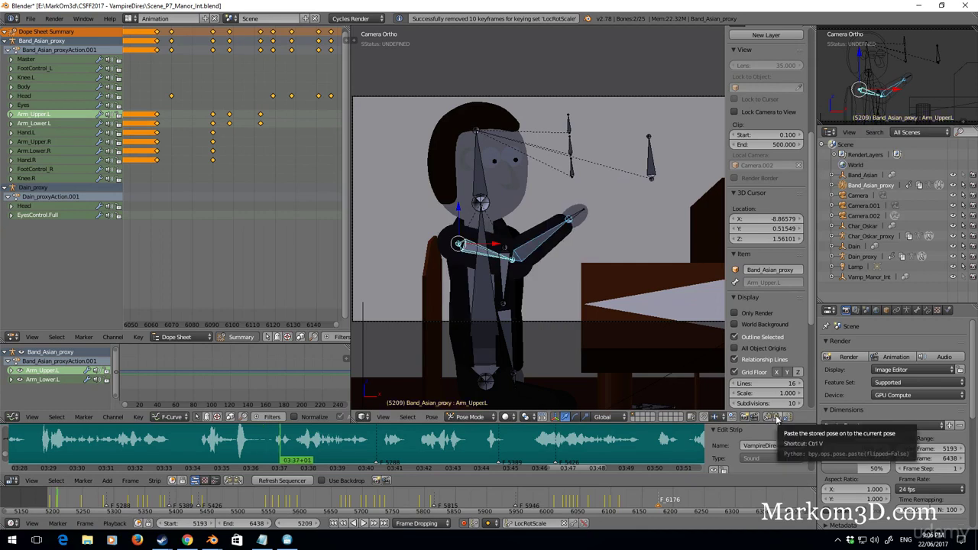
key("Right")
key("Right")
key("Right")
key("Right")
key("Right")
key("Right")
key("Right")
key("Right")
key("Right")
key("Right")
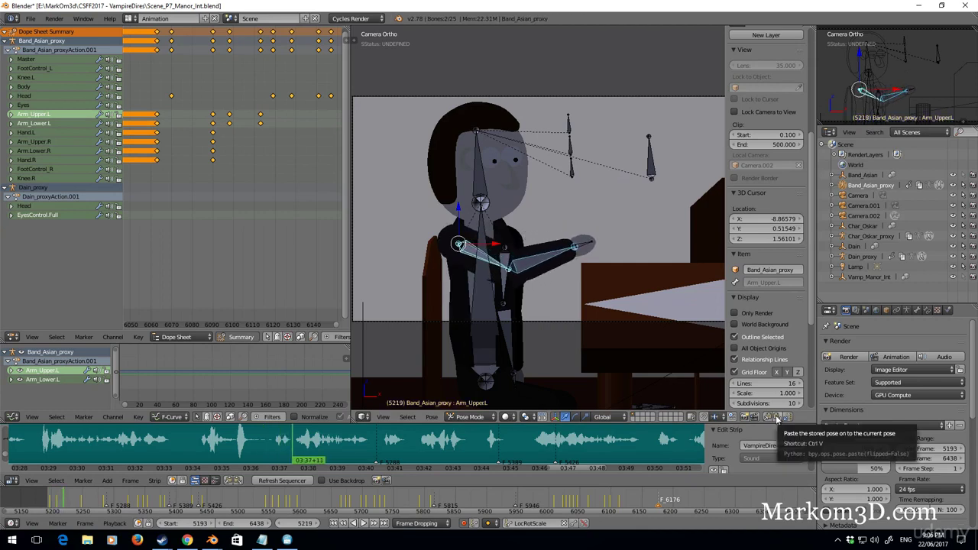
left_click(777, 419)
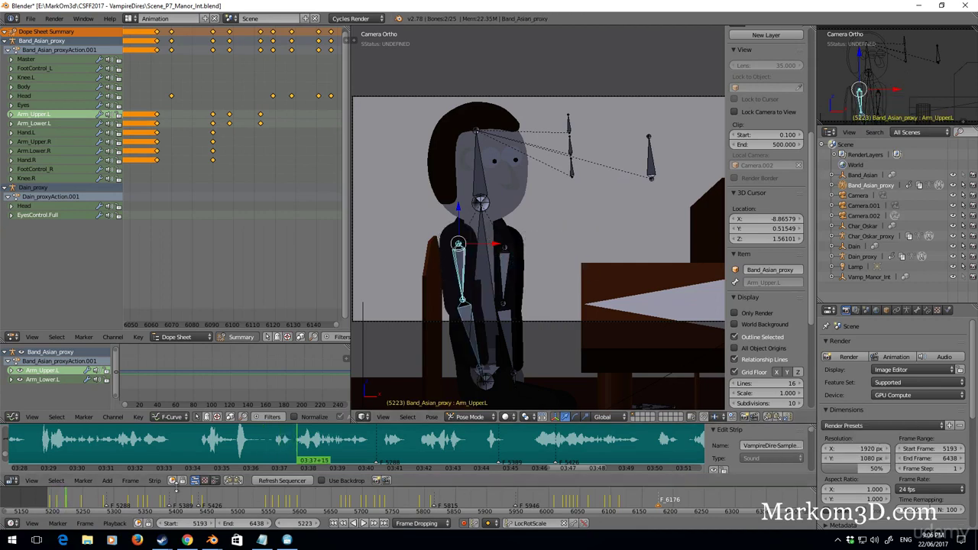
Play back the start of the gesture and paste the raised left arm pose at frame 5216
left_click(36, 507)
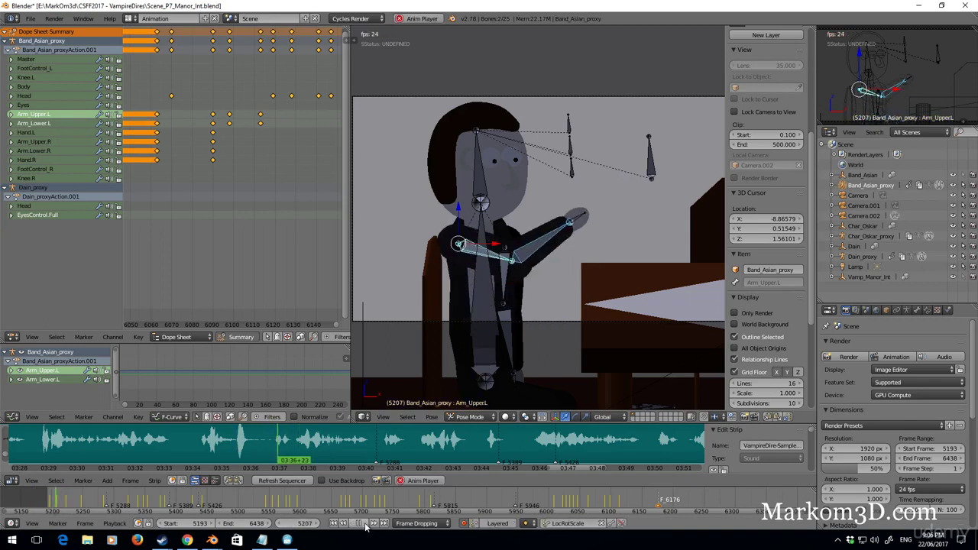
left_click(364, 523)
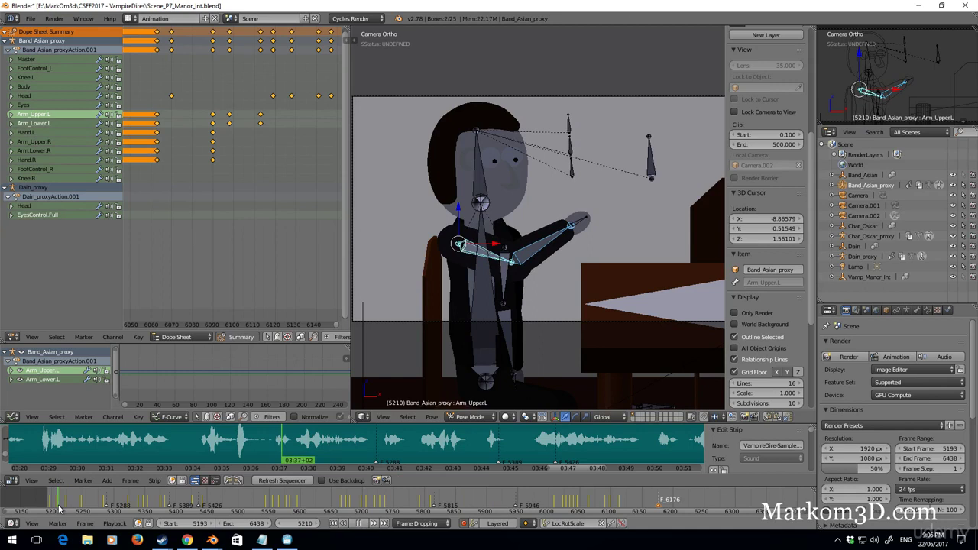
key("alt+a")
left_click(57, 508)
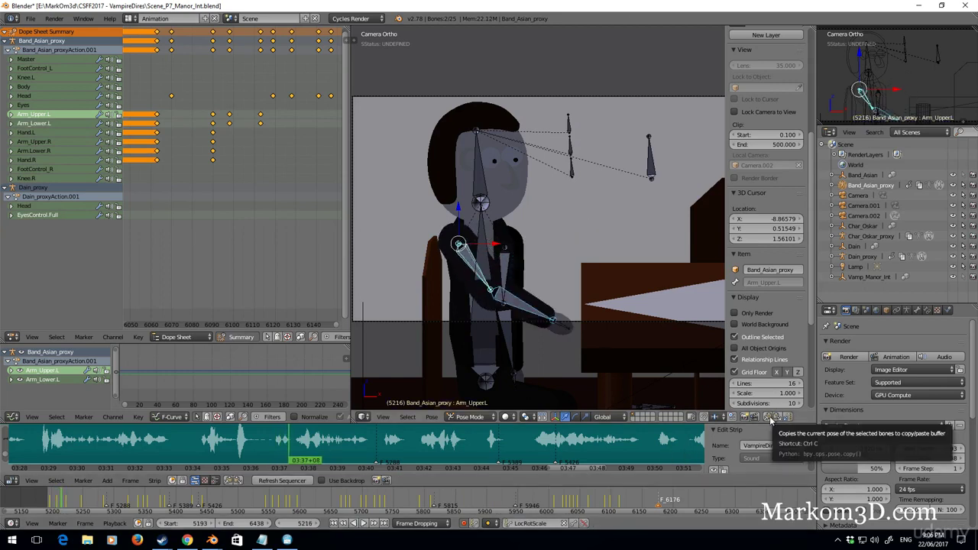
left_click(776, 418)
Delete the left arm keyframes at frame 5223 and paste the lowered arm pose at frame 5230 instead
key("Up")
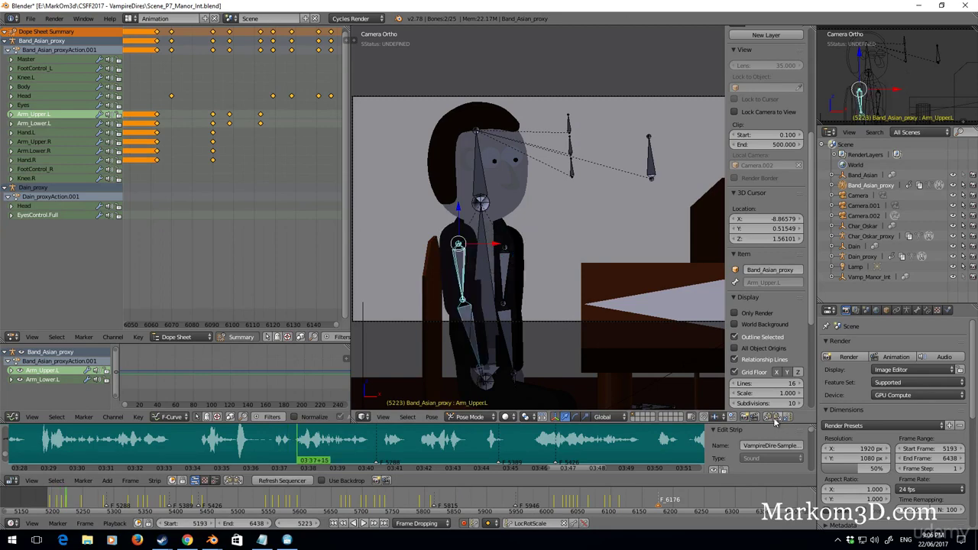
left_click(583, 524)
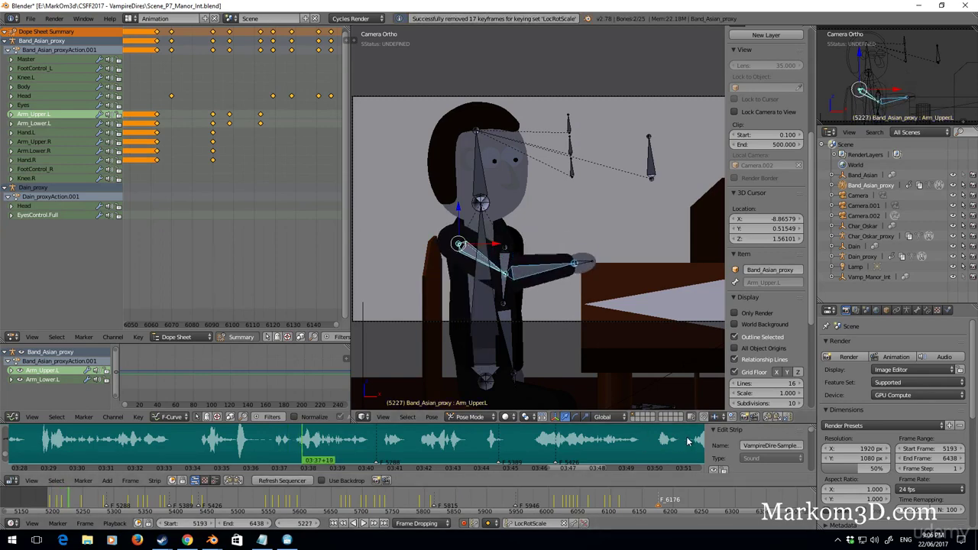
key("Right")
key("Right")
key("Right")
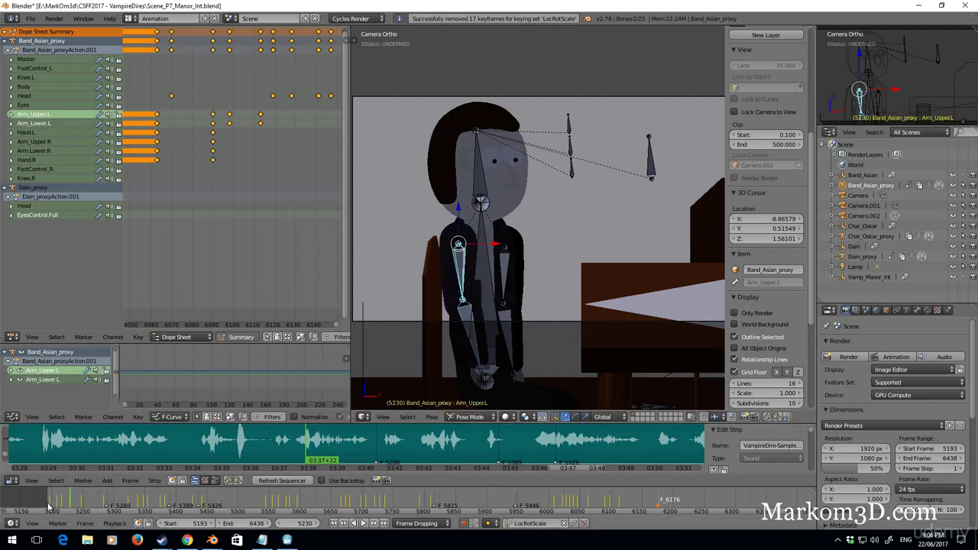
Play the animation from the start of the scene to review the timing of the left arm lowering
left_click(47, 505)
left_click(364, 524)
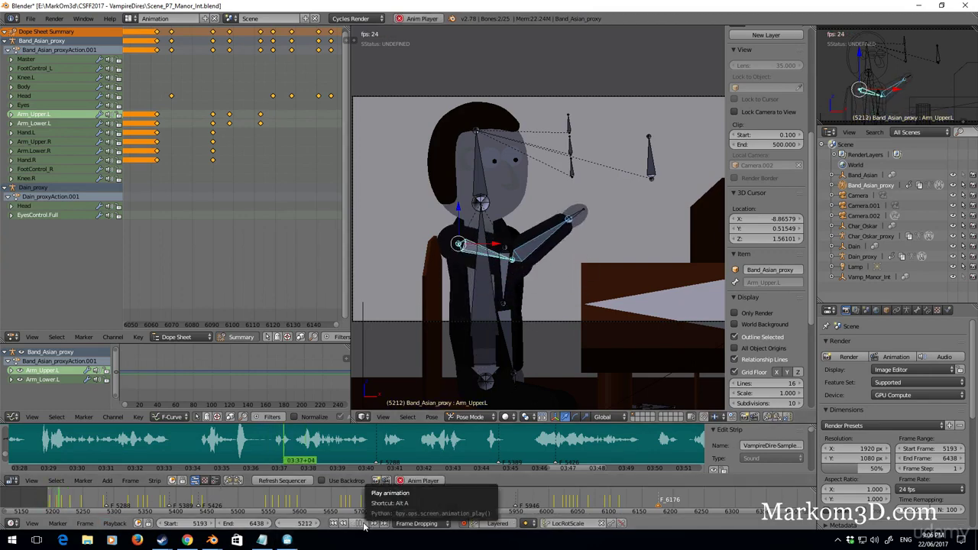
left_click(364, 524)
Delete the left upper arm and forearm keyframes at frame 5230 in the Dope Sheet
left_click(71, 505)
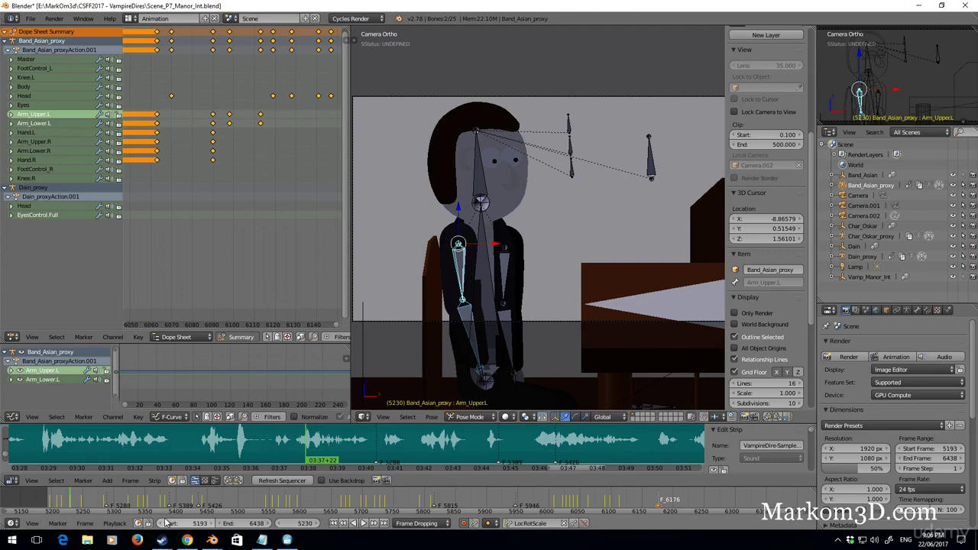
middle_click_drag(283, 226, 127, 211)
scroll(239, 242, "down", 15)
scroll(252, 243, "down", 17)
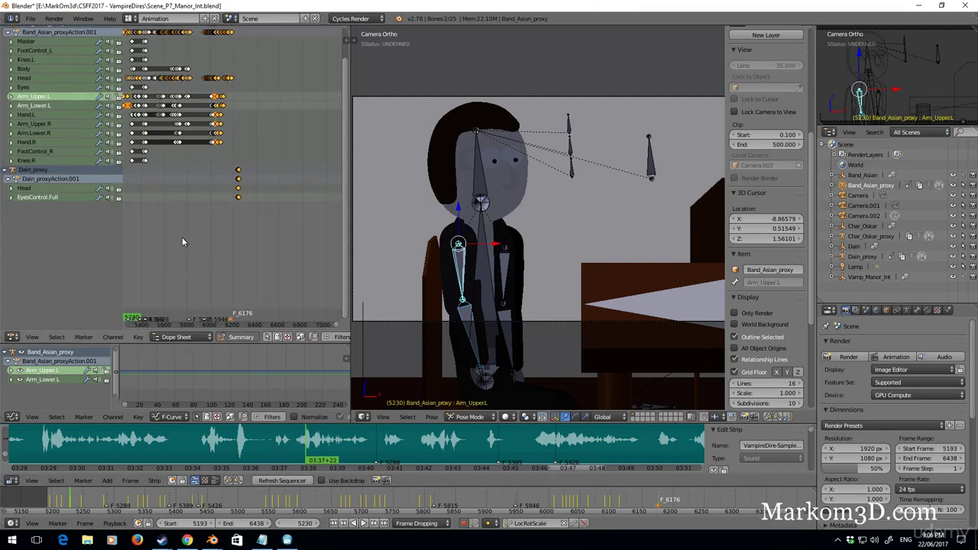
middle_click_drag(182, 237, 290, 208)
scroll(269, 145, "up", 9)
scroll(261, 117, "up", 20)
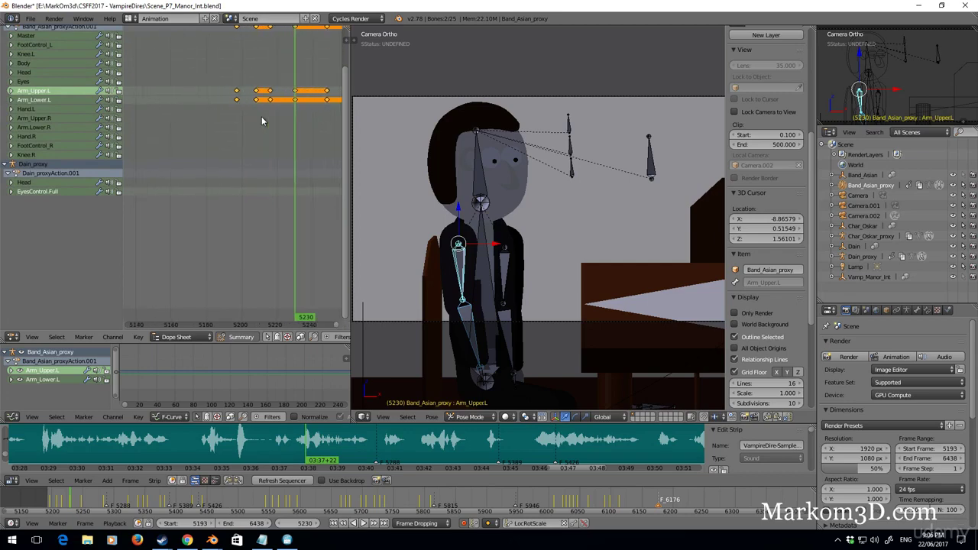
middle_click_drag(261, 117, 197, 138)
scroll(223, 143, "up", 9)
scroll(220, 129, "up", 2)
right_click(217, 115)
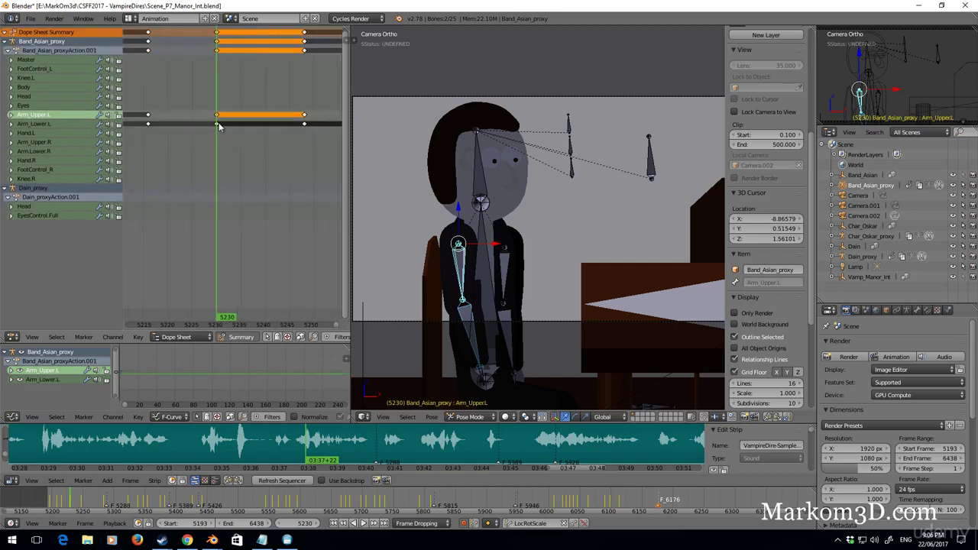
key("x")
left_click(212, 124)
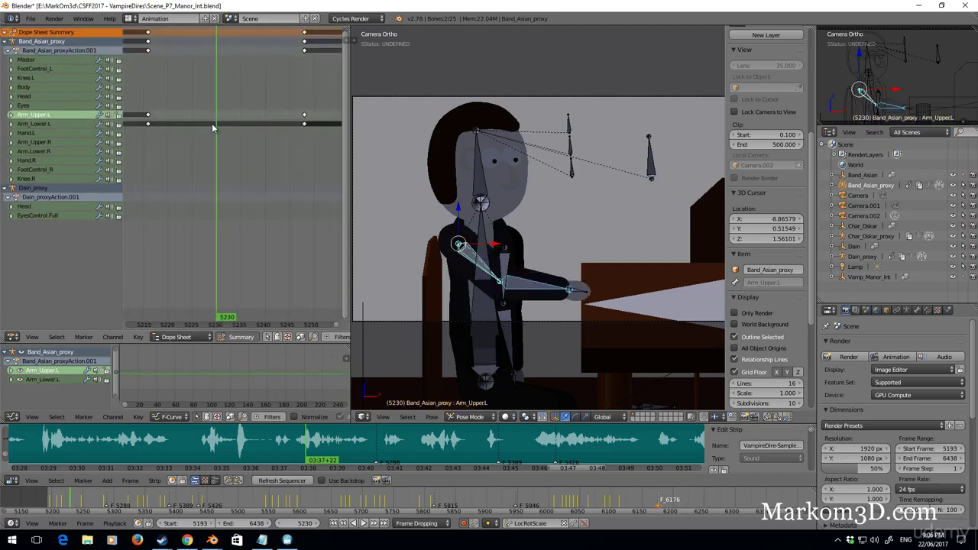
Play the animation to about frame 5316 to review the slower arm drop against the audio
left_click(141, 163)
left_click(363, 524)
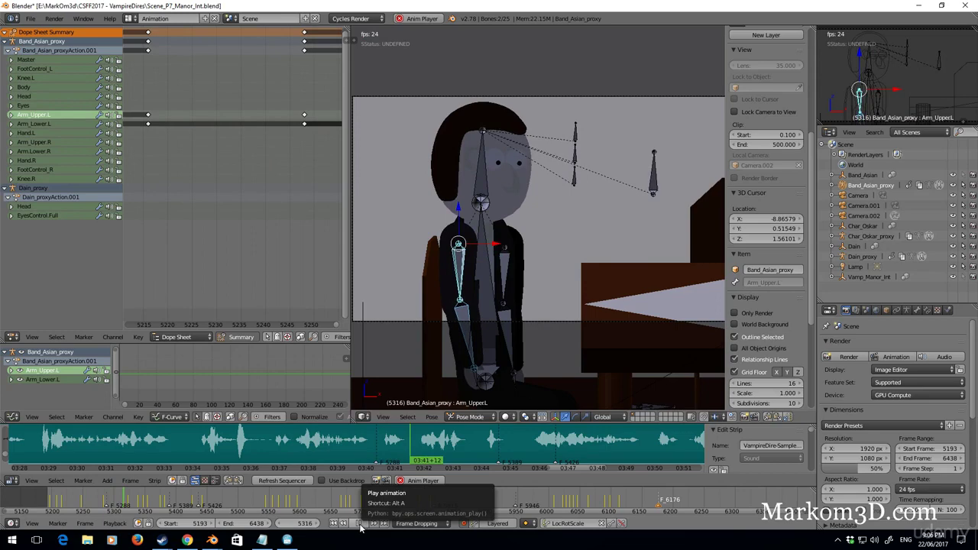
left_click(361, 524)
Key the Head bone at frame 5207 and tilt the head slightly back at frame 5211
left_click_drag(50, 503, 58, 504)
right_click(476, 186)
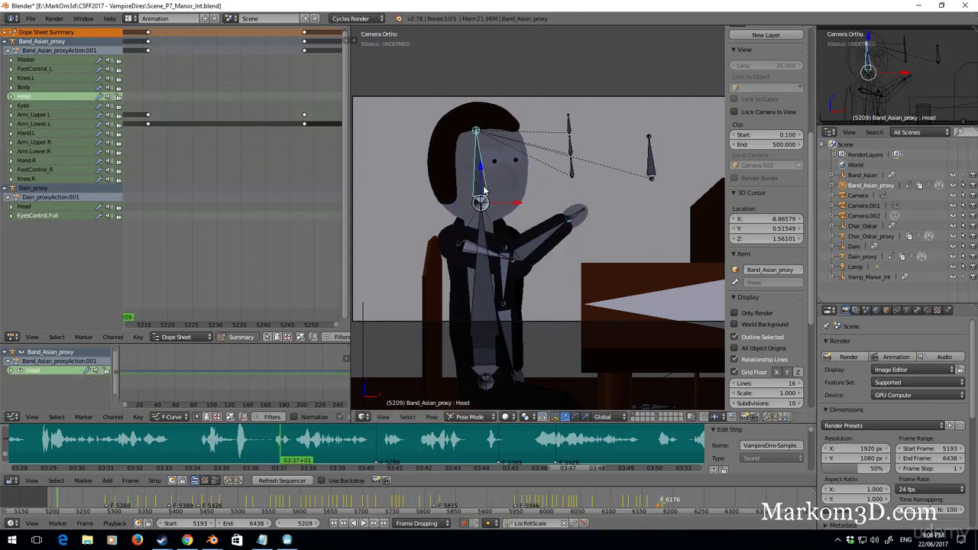
key("Left")
key("Left")
key("i")
key("Right")
key("Right")
key("Right")
key("Right")
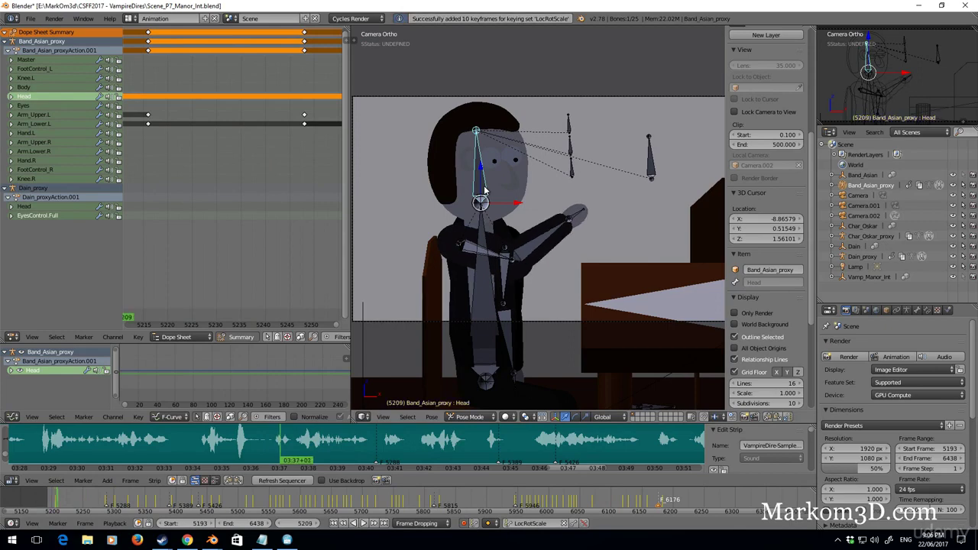
key("r")
left_click(617, 200)
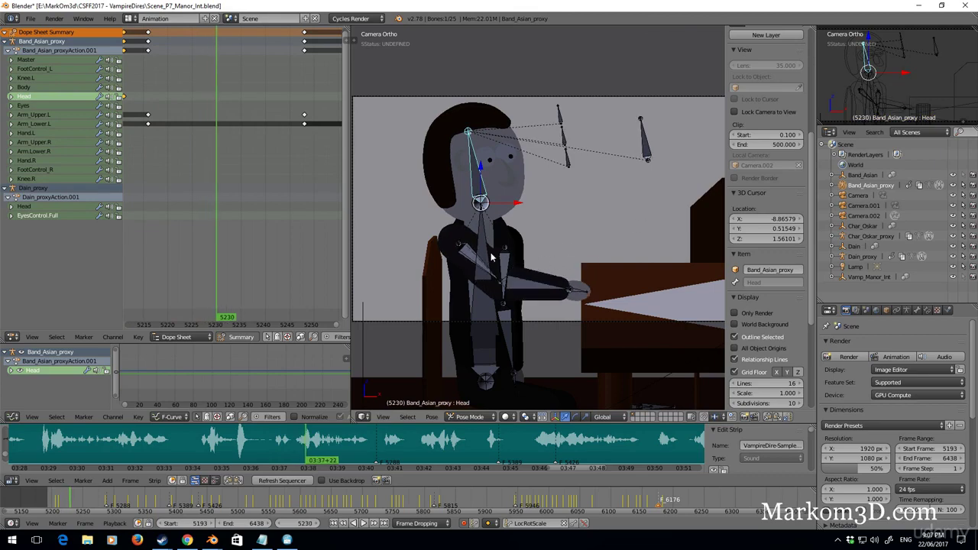
Key the current pose of the Body and Head bones at frame 5223
key("Left")
key("Left")
key("Left")
key("Left")
key("Left")
key("Left")
key("Left")
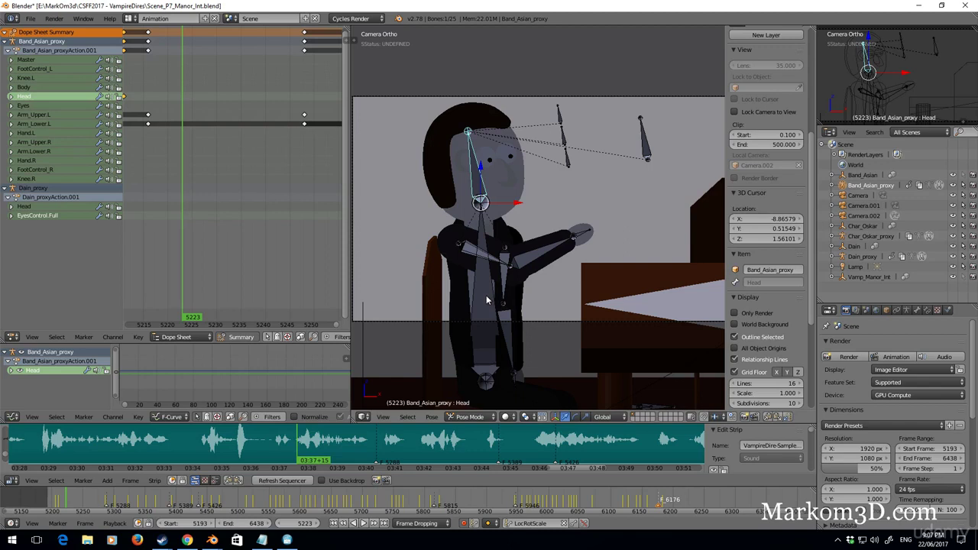
right_click(481, 295)
key("i")
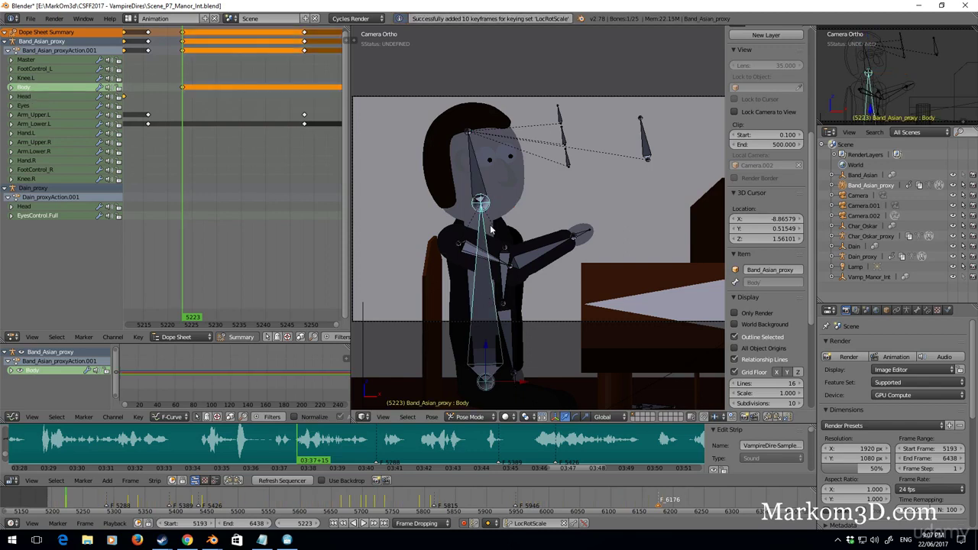
right_click(476, 175)
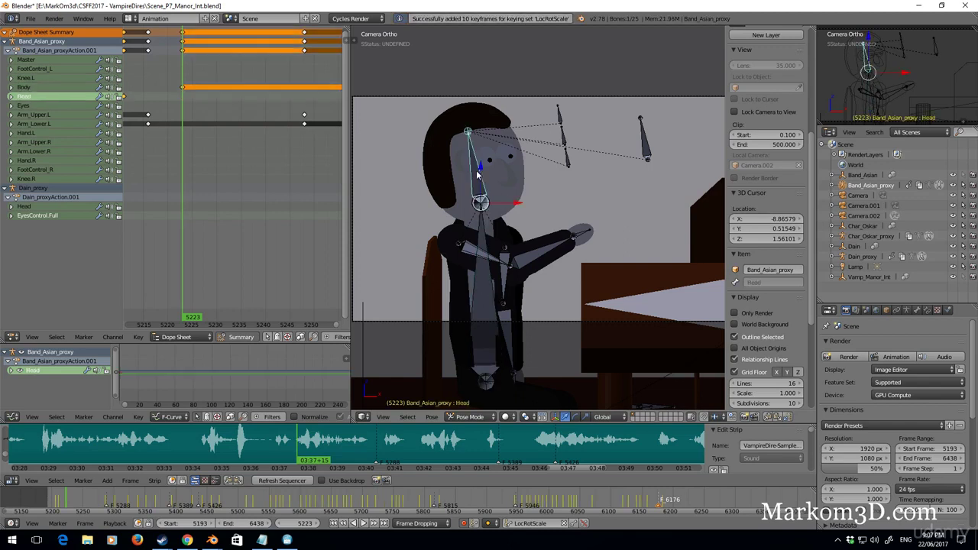
Lean the Body bone forward by about 6.6 degrees at frame 5244
right_click(494, 277)
key("Right")
key("Right")
key("Right")
key("Right")
key("Right")
key("Right")
key("Right")
key("Right")
key("Right")
key("Right")
key("Right")
key("Right")
key("Right")
key("Right")
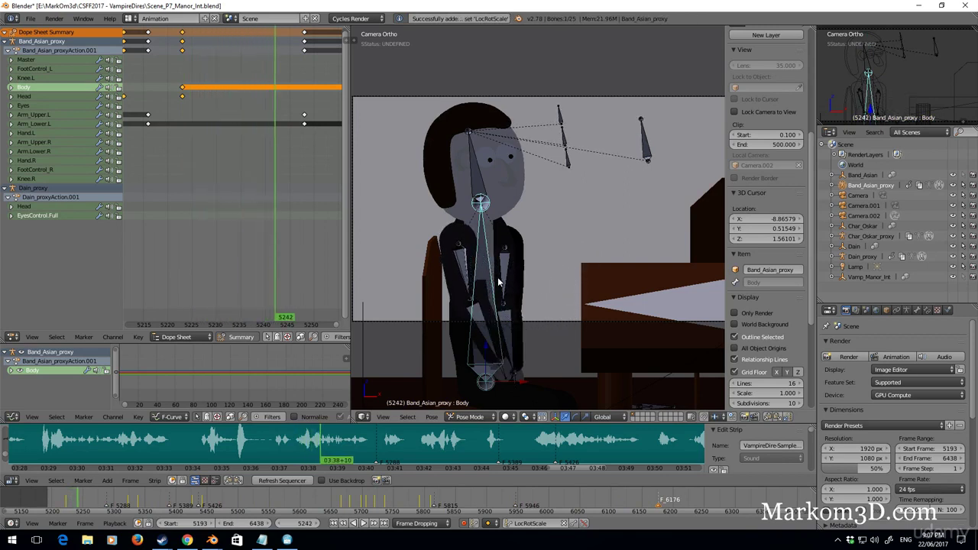
key("r")
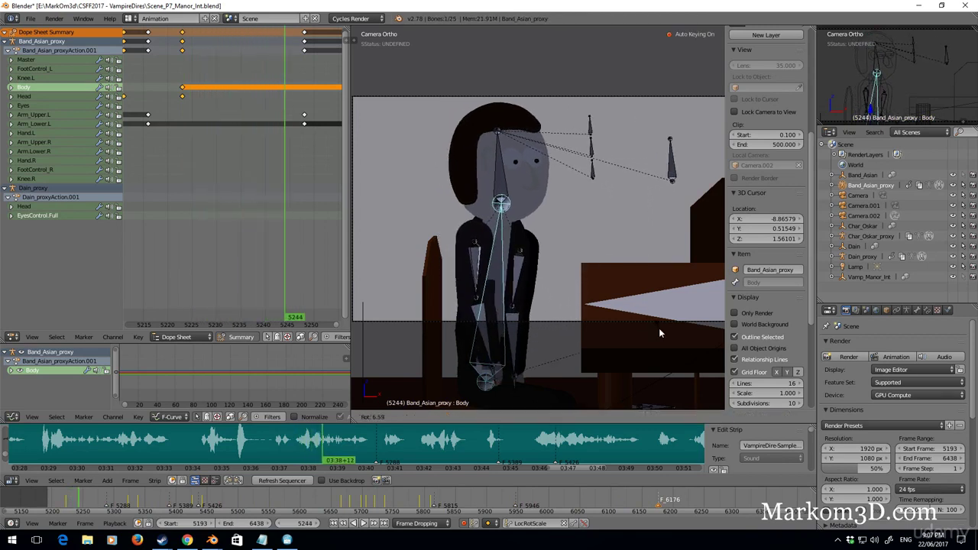
left_click(659, 330)
Tilt the Head bone forward at frame 5244 to follow the body's lean
right_click(510, 178)
key("r")
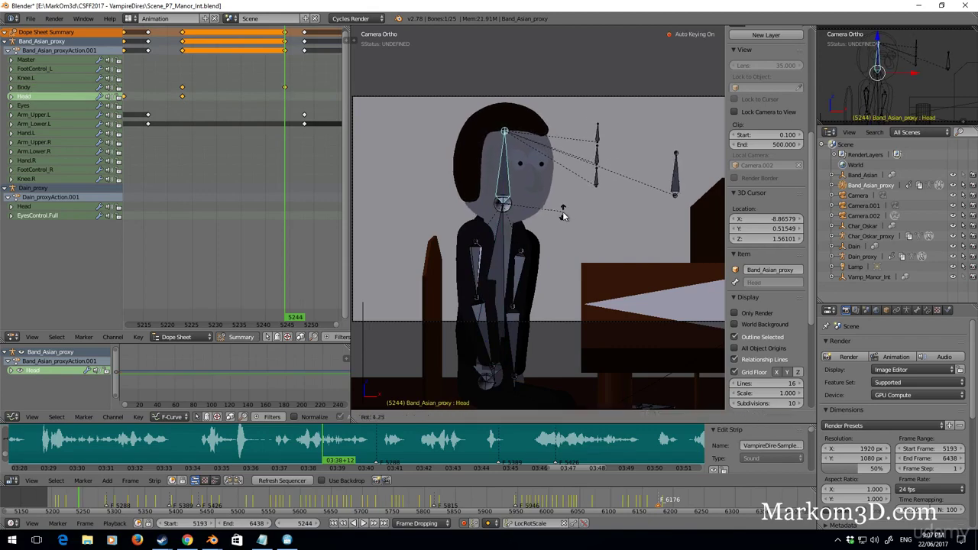
left_click(566, 211)
Play the scene from its start past frame 5436 to review the arm, head and body motion with the audio
left_click_drag(56, 503, 41, 505)
left_click(366, 524)
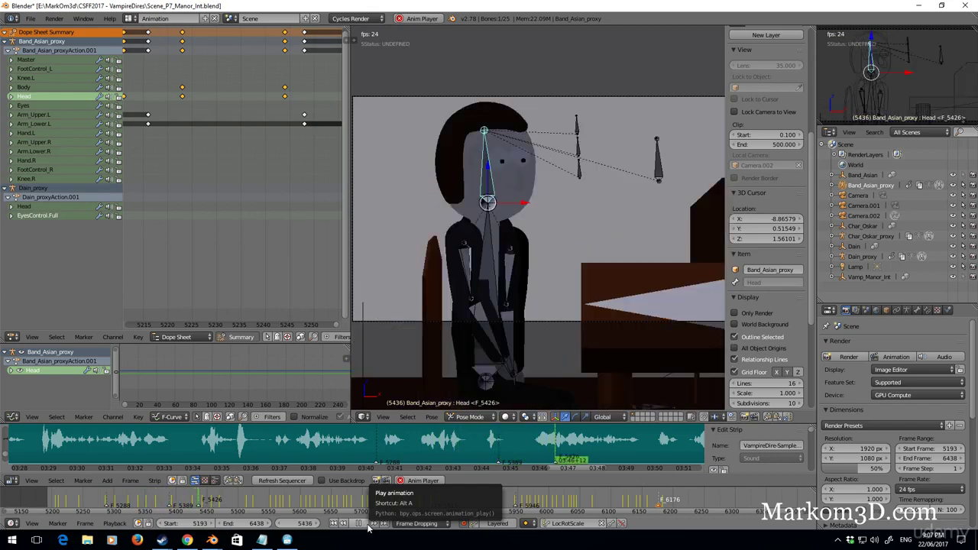
left_click(368, 527)
Save the manor interior scene over its existing file and close the Blender window holding the character library
key("ctrl+s")
left_click(432, 320)
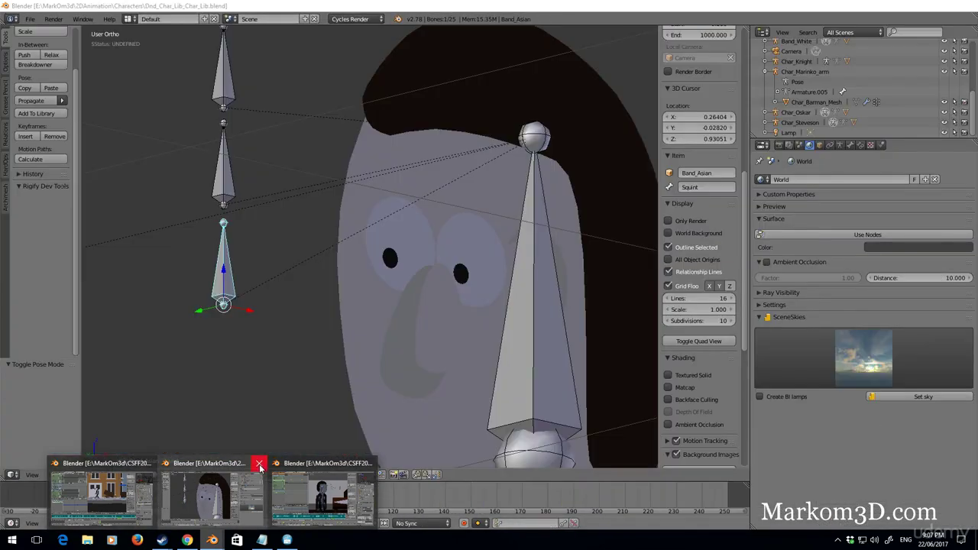
left_click(260, 465)
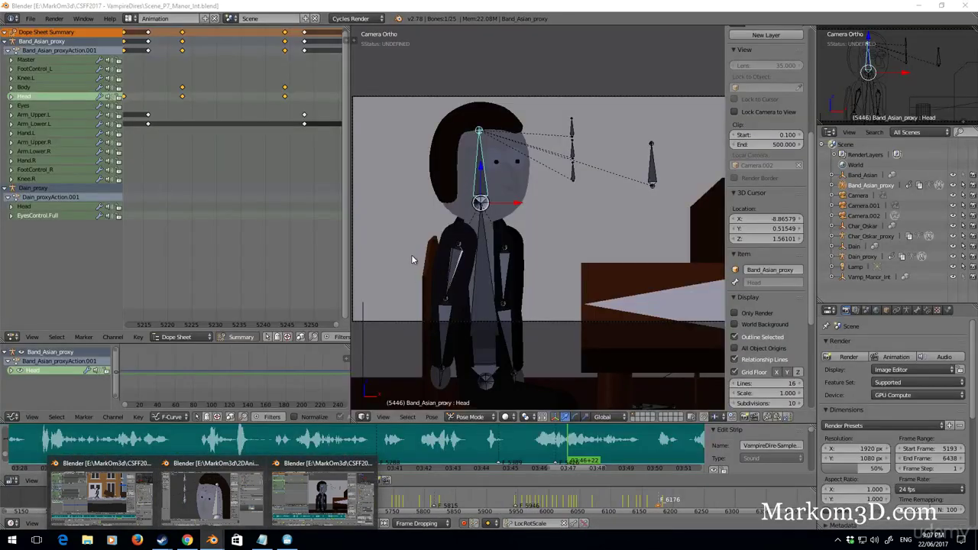
Save the manor interior scene again and switch to the Blender window with Scene_P6_TownCenter.blend
left_click(213, 540)
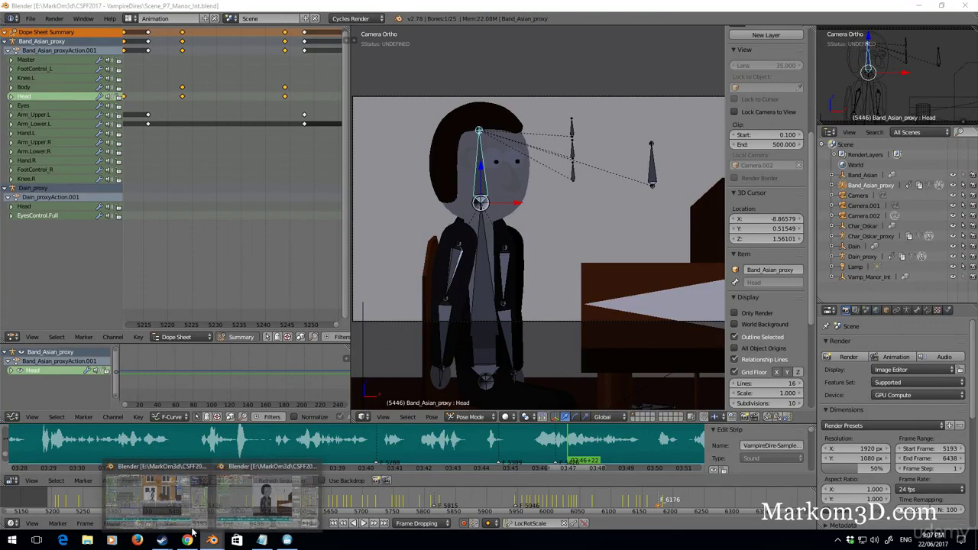
left_click(266, 498)
key("ctrl+s")
left_click(448, 213)
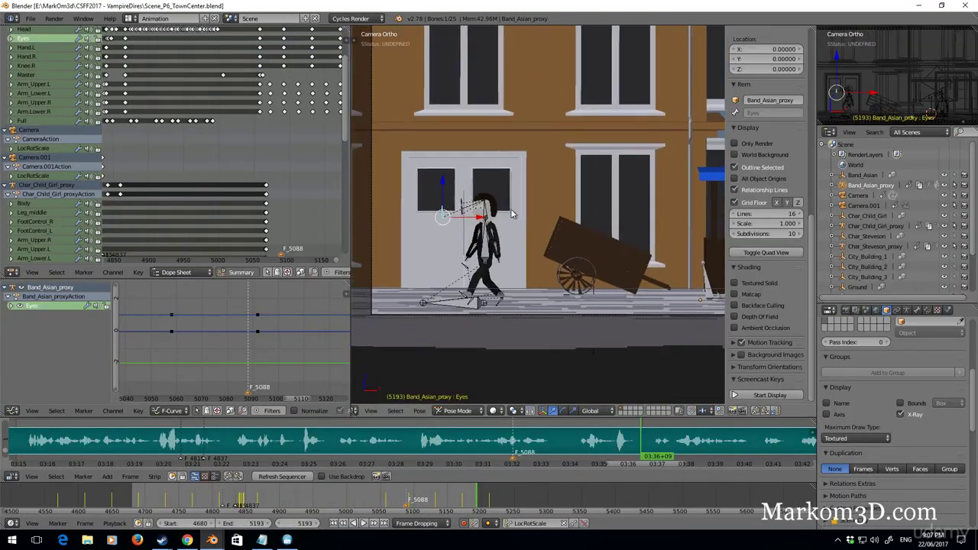
Limit the camera viewport display to renderable content with Only Render
scroll(525, 227, "down", 3)
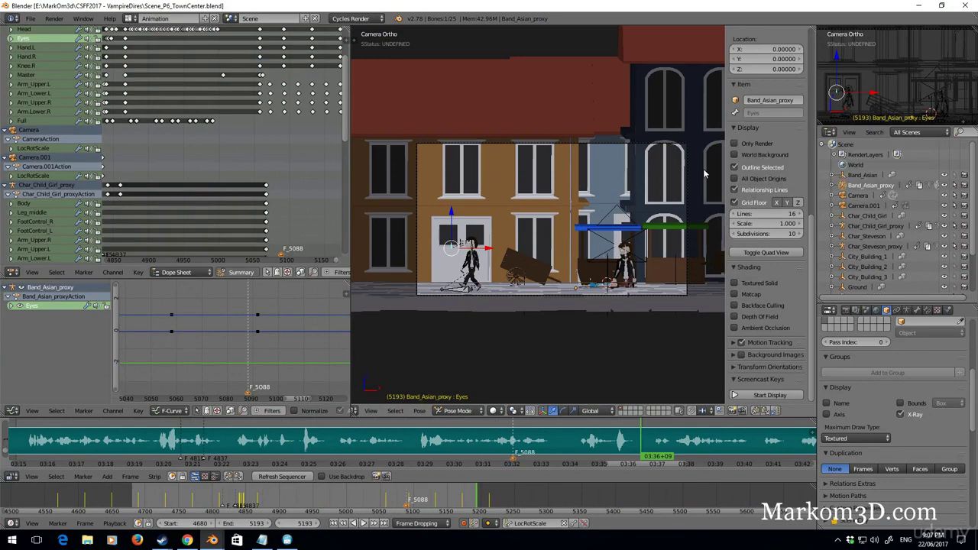
left_click(734, 145)
scroll(688, 229, "up", 5)
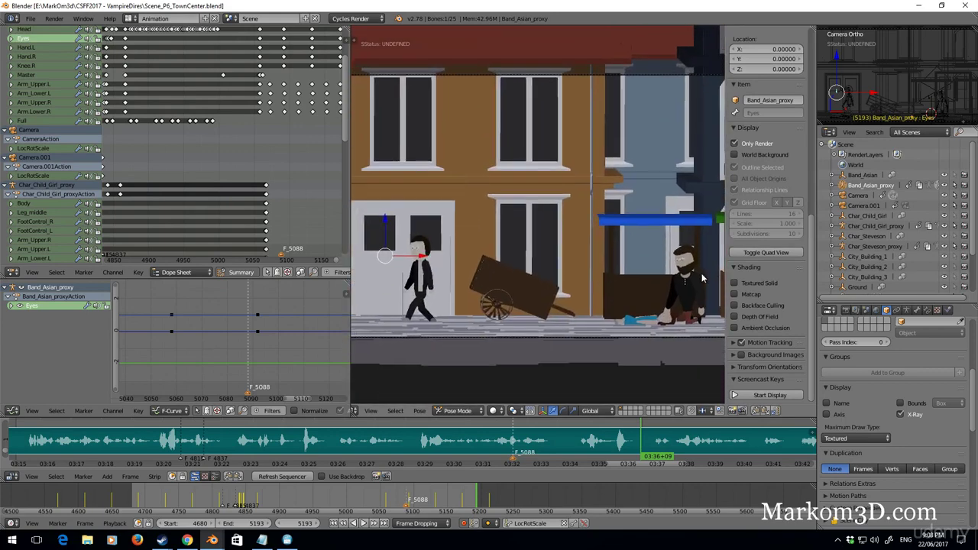
scroll(627, 319, "down", 3)
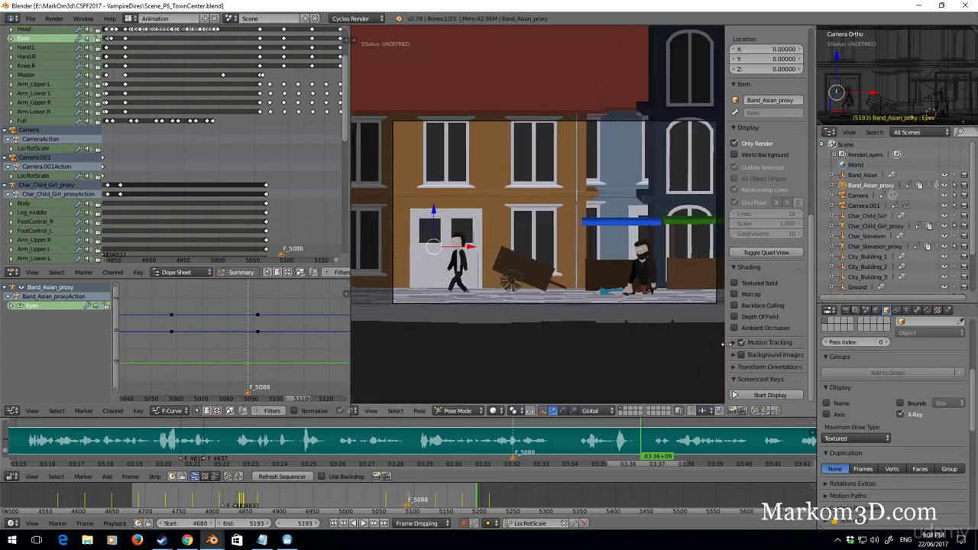
Set the camera view's shading to Material and inspect the characters and the street up close
left_click(494, 411)
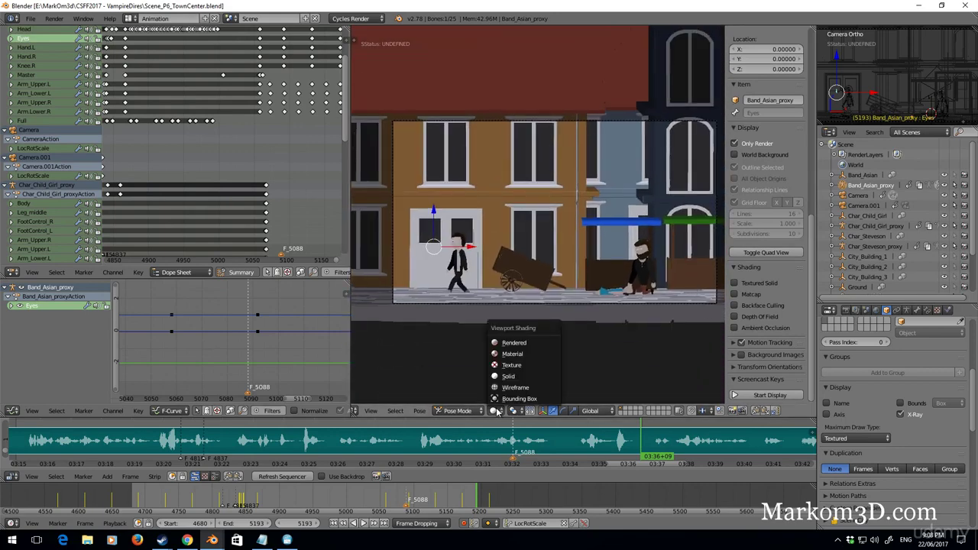
left_click(511, 355)
scroll(515, 312, "up", 5)
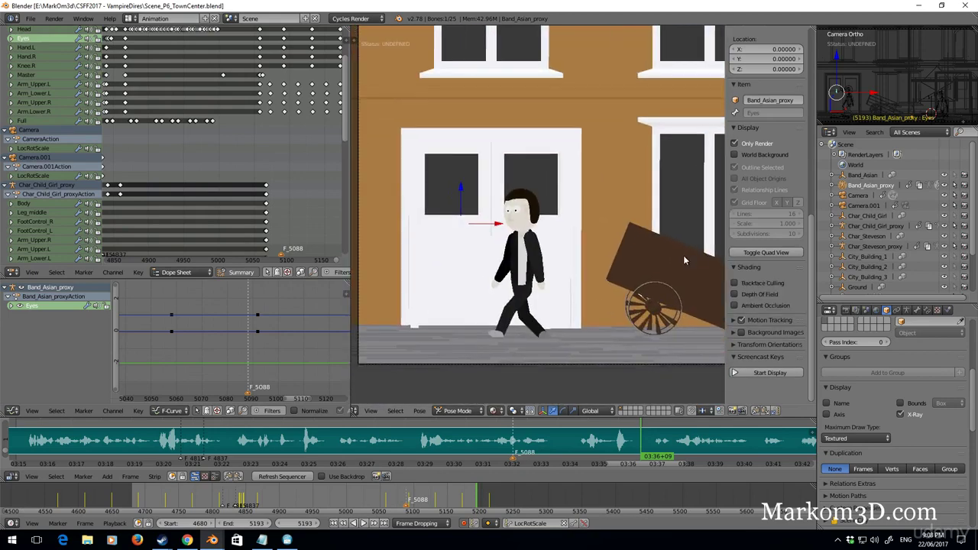
scroll(700, 258, "up", 1)
scroll(575, 216, "up", 4)
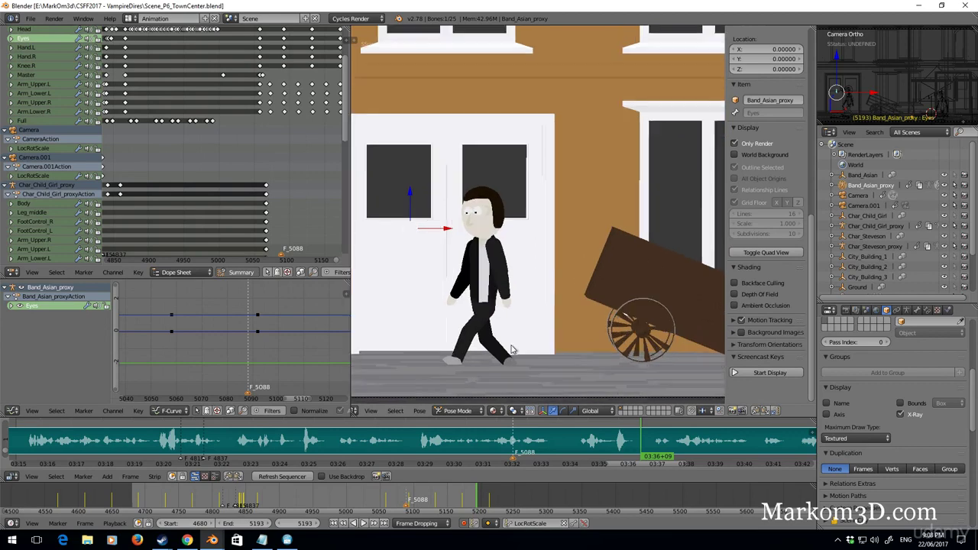
scroll(575, 217, "up", 4)
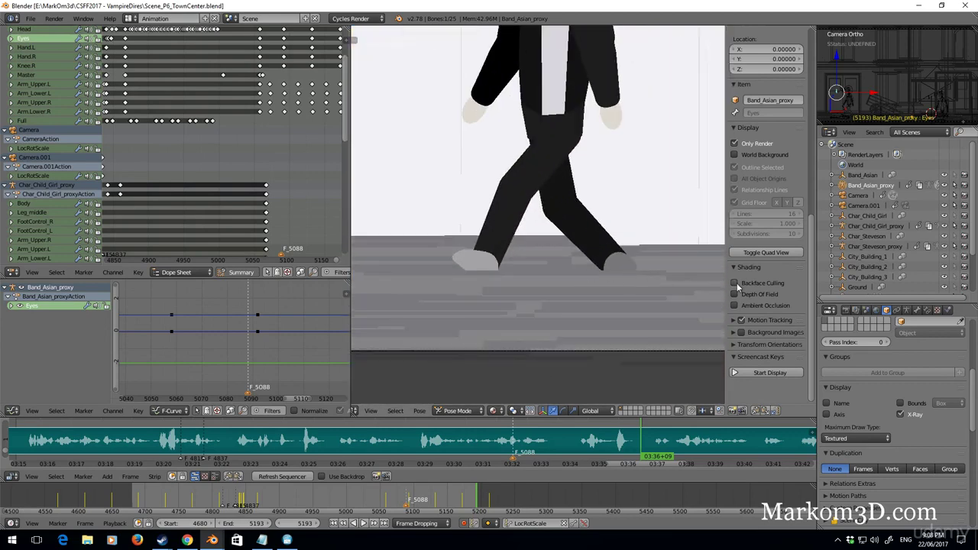
scroll(608, 275, "down", 8)
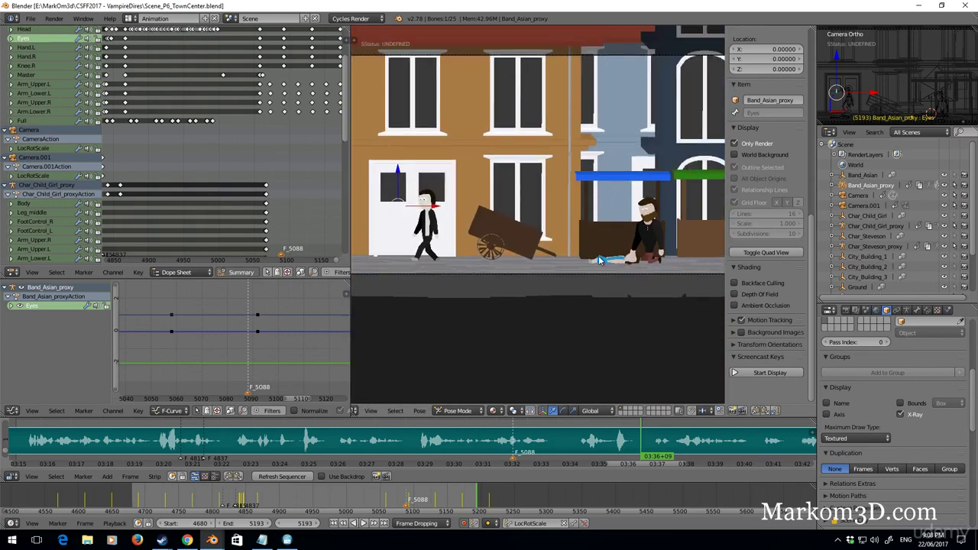
scroll(621, 251, "up", 4)
scroll(558, 247, "down", 6)
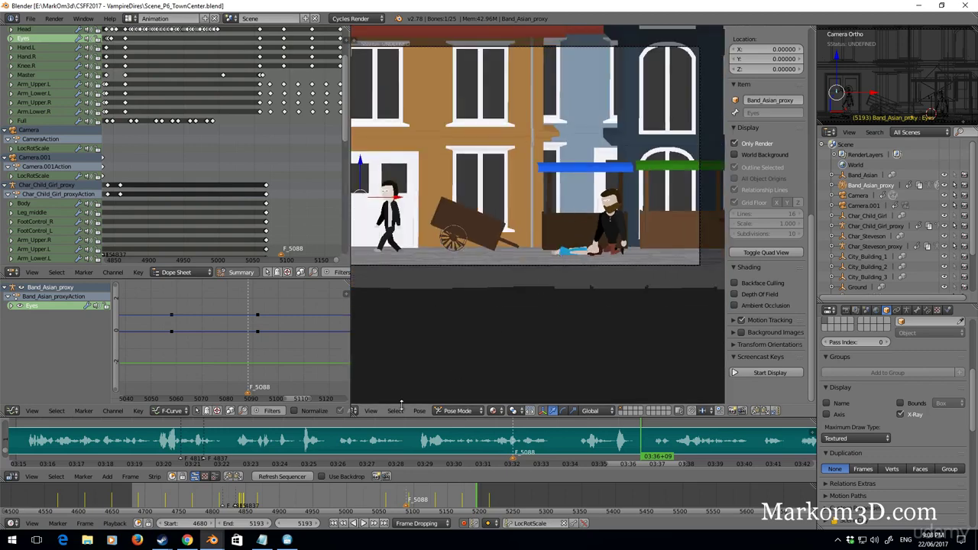
key("shift+Left")
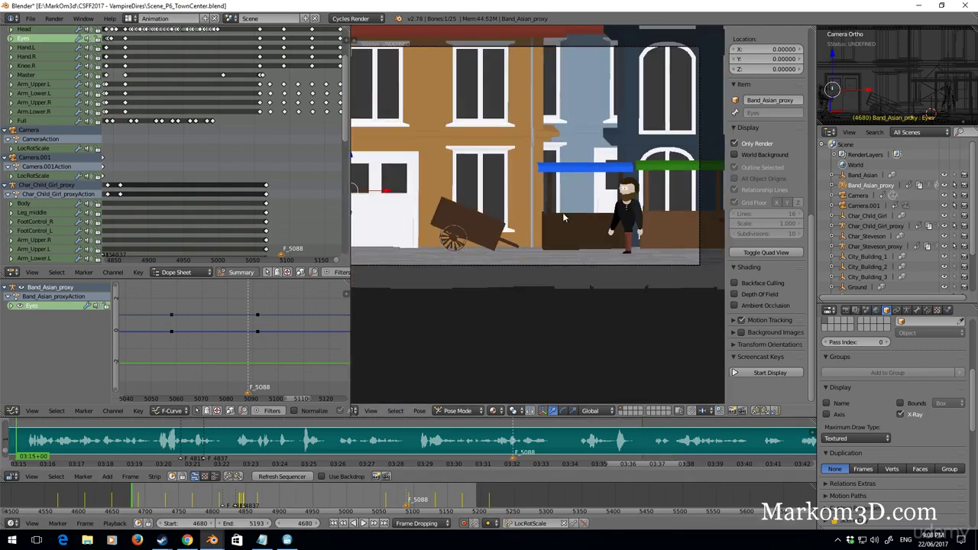
middle_click_drag(562, 213, 618, 273, "shift")
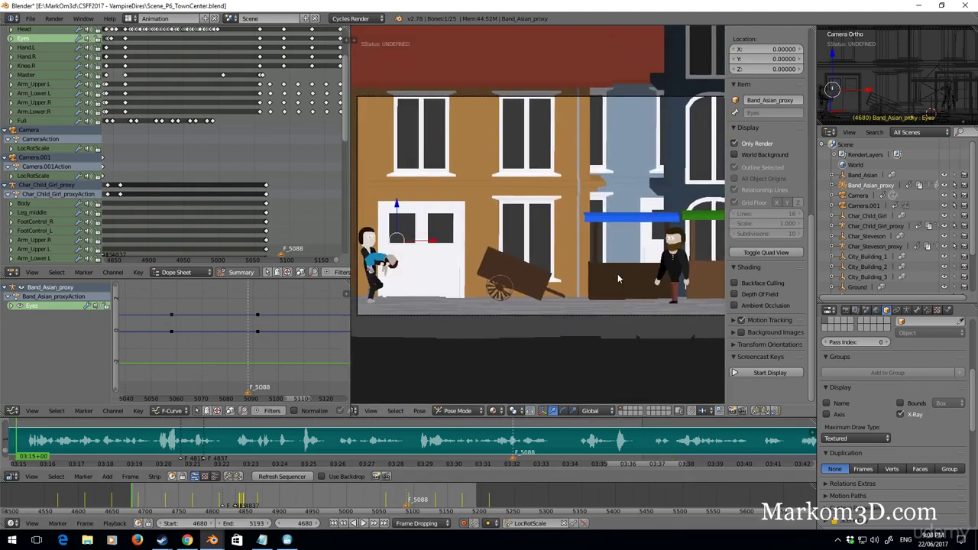
left_click(741, 413)
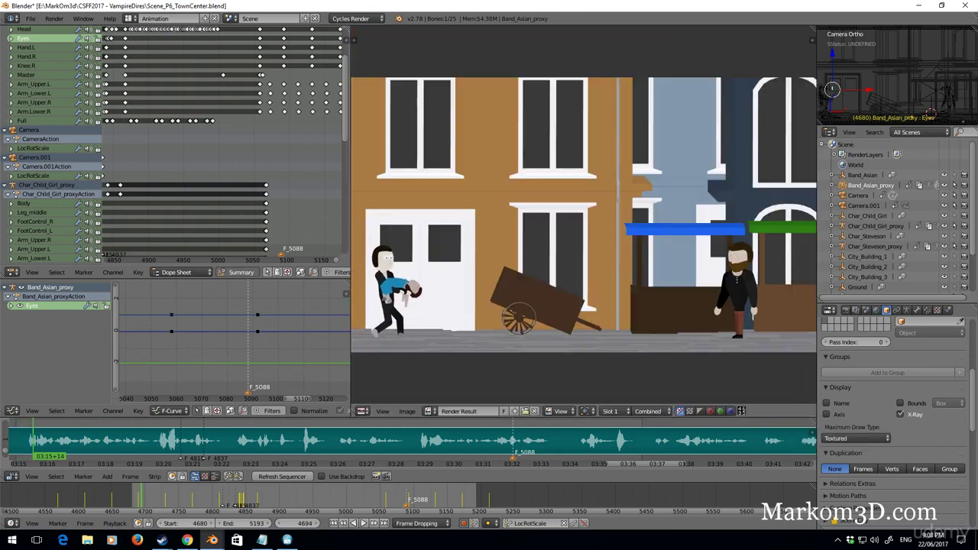
key("Escape")
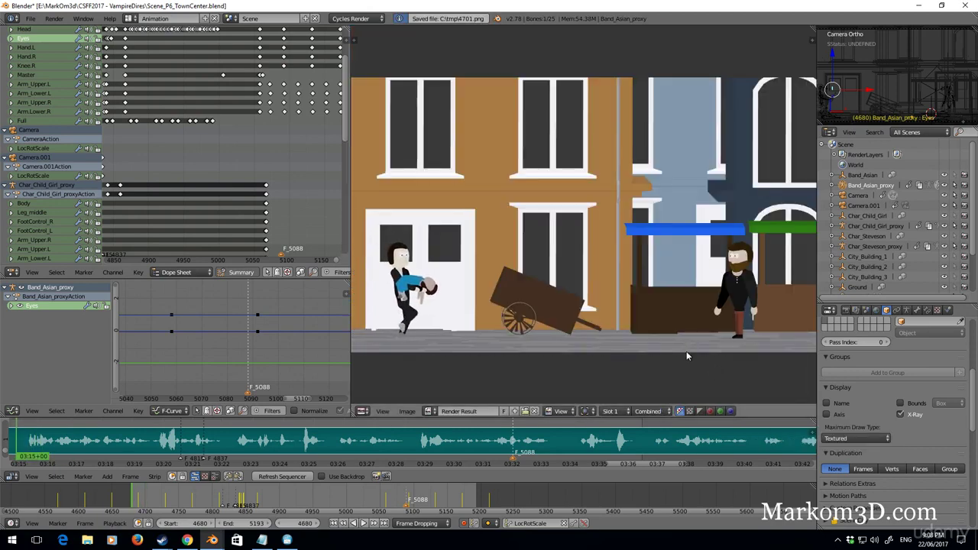
Set the render output path to the Render folder inside CSFF2017 - VampireDires
left_click(846, 311)
scroll(854, 408, "down", 10)
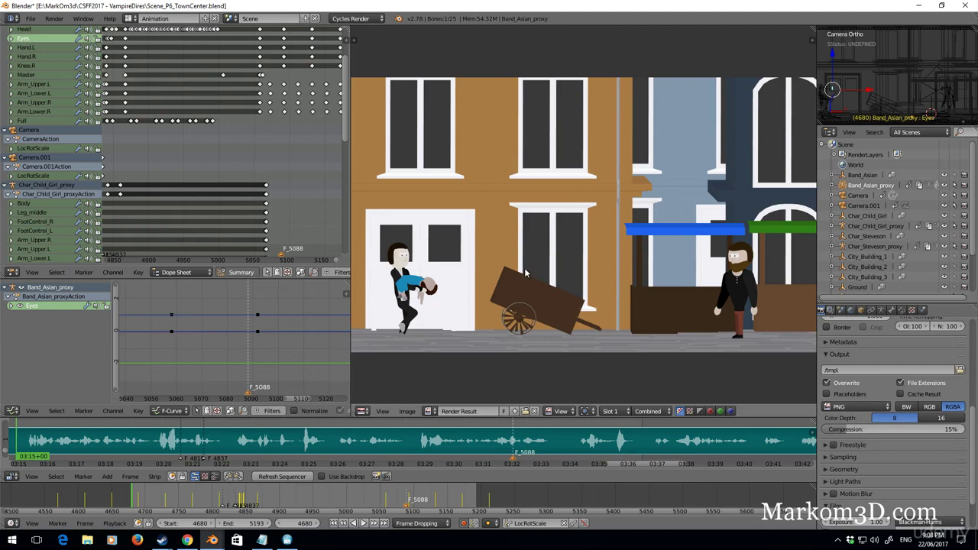
left_click(960, 370)
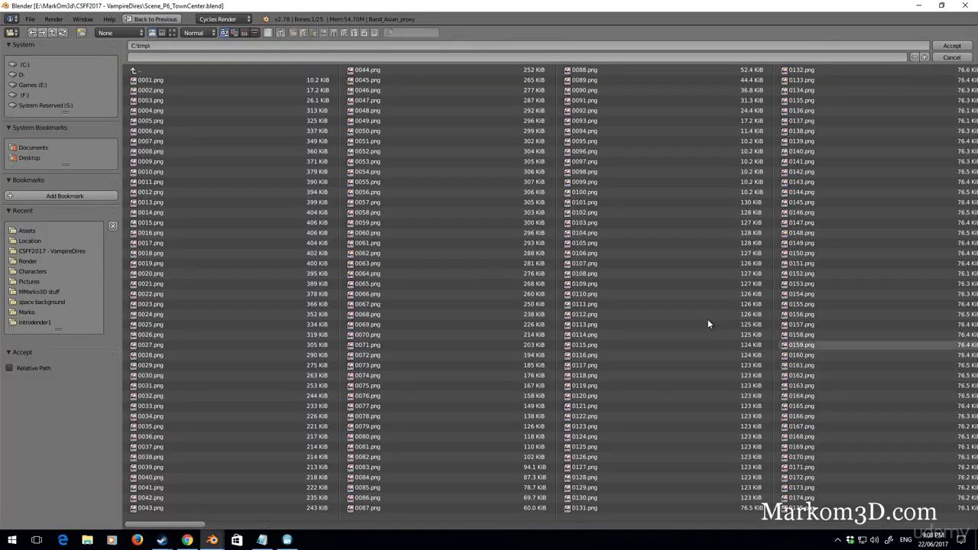
left_click(49, 251)
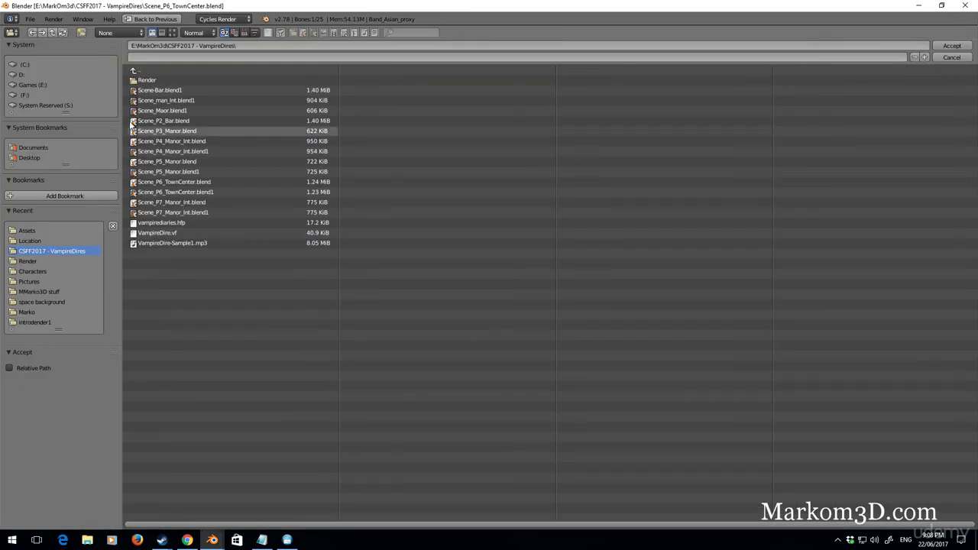
left_click(149, 79)
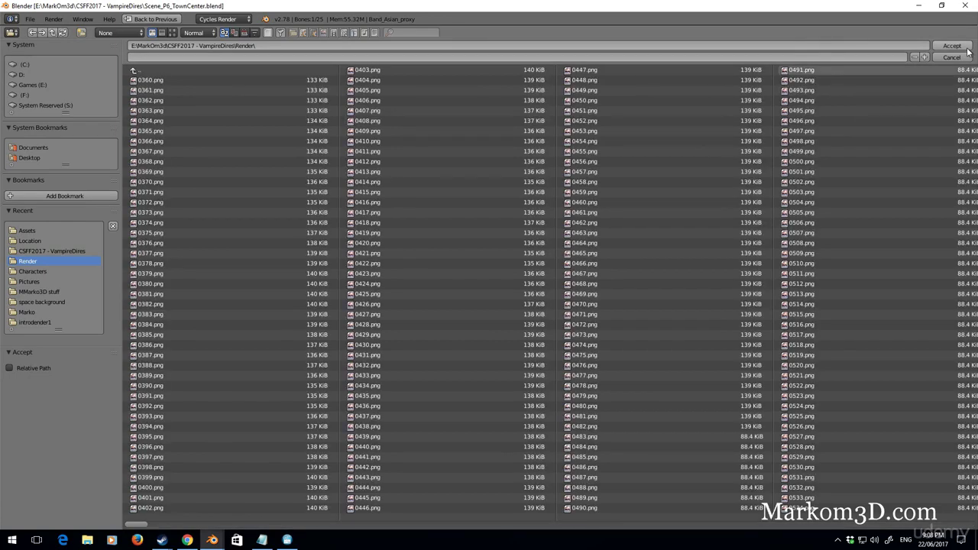
left_click(966, 48)
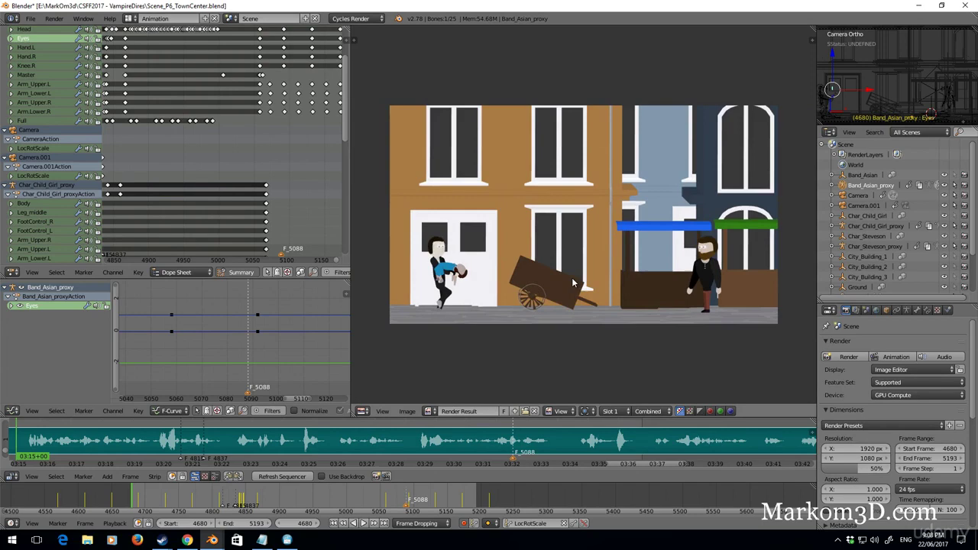
Return to the camera view and render it as an OpenGL animation over frames 4680 to 5193
key("Escape")
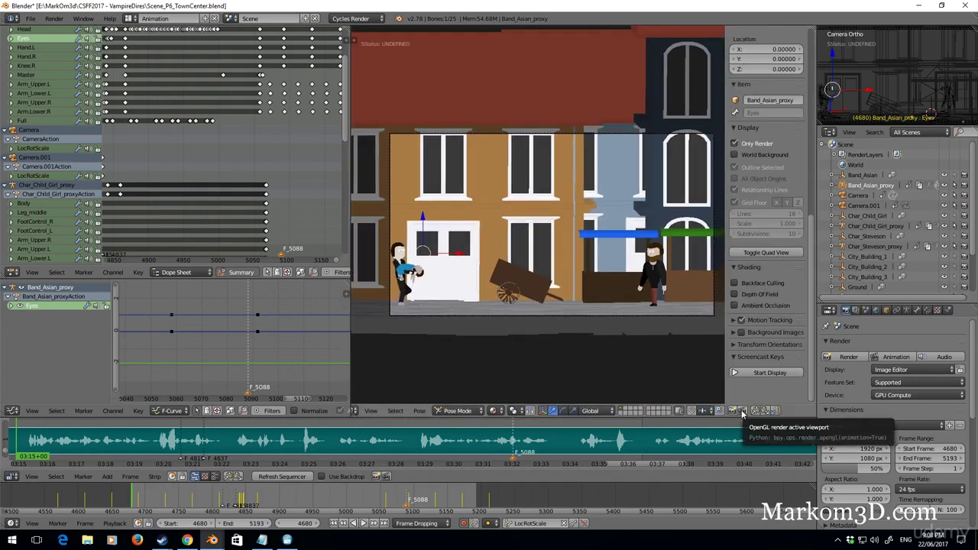
left_click(741, 411)
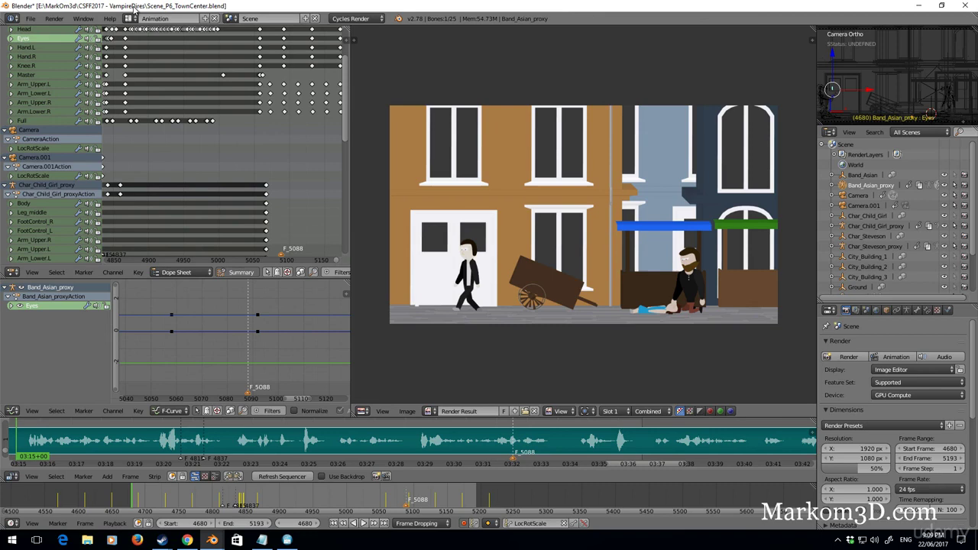
Play the rendered animation to review the town center shot, and close the player and the render result
left_click(51, 22)
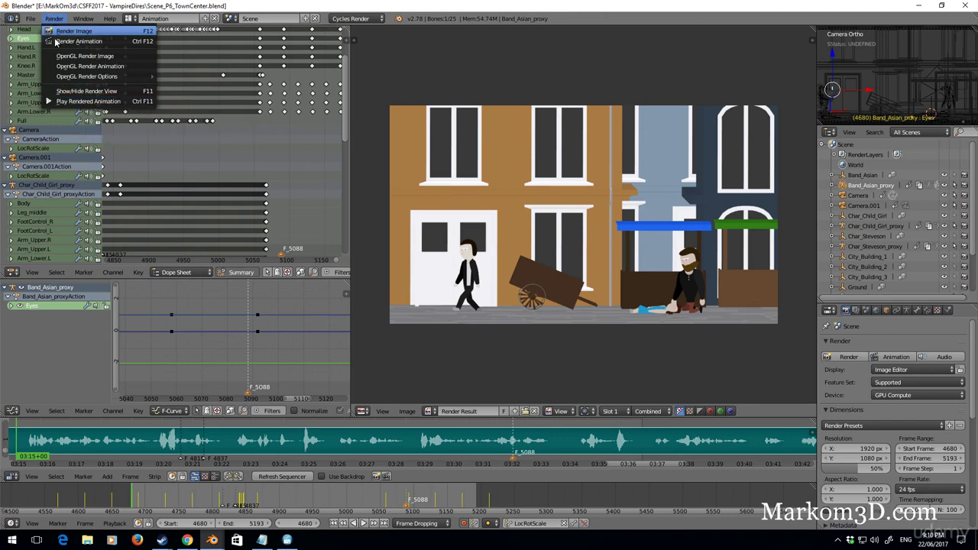
left_click(86, 101)
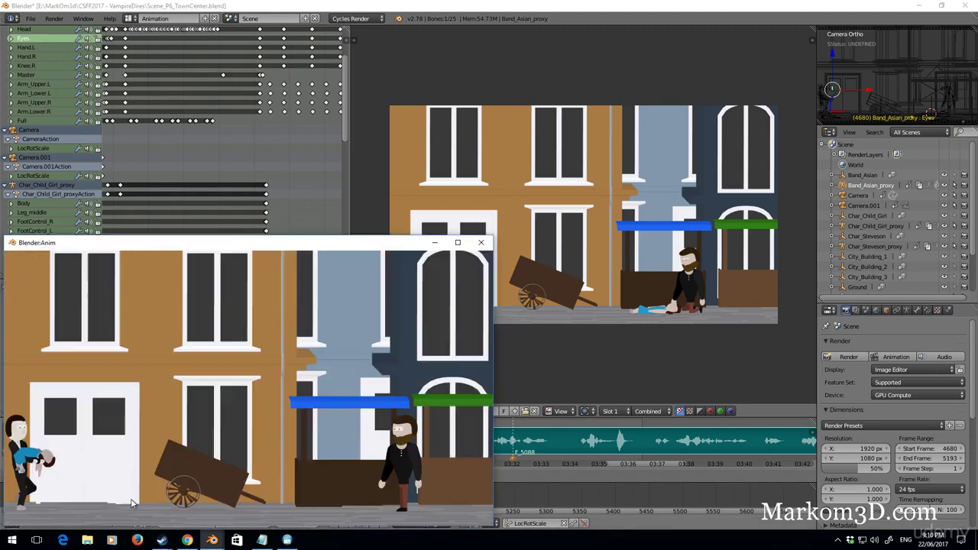
left_click_drag(317, 243, 502, 85)
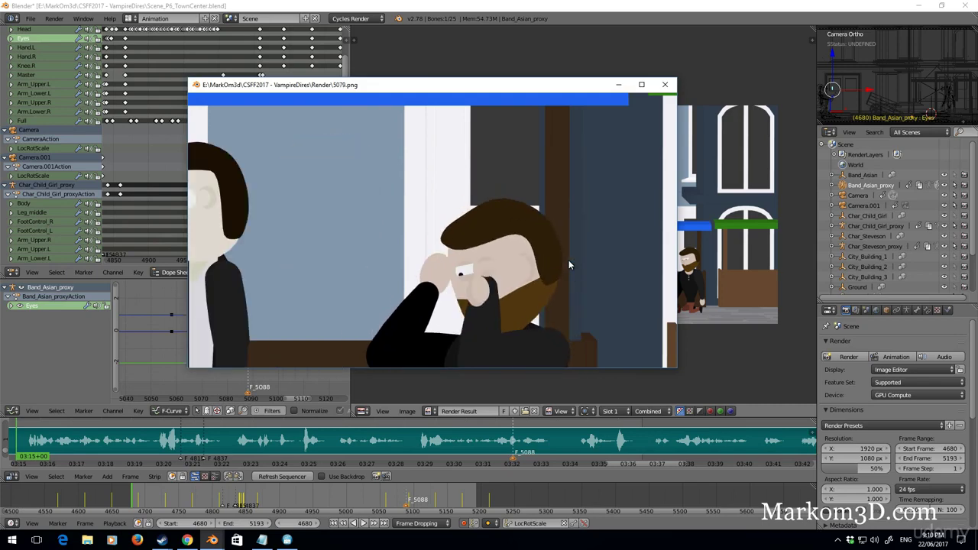
left_click(664, 84)
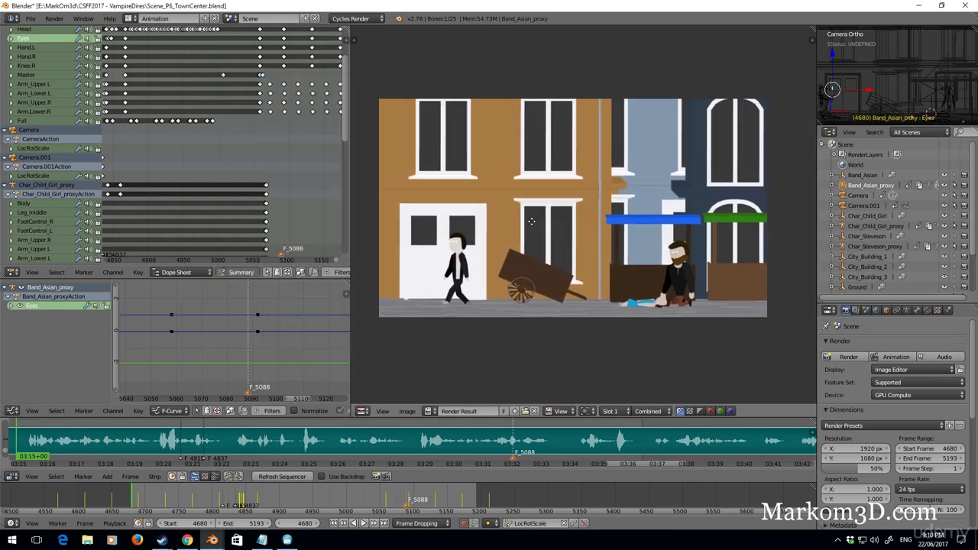
key("Escape")
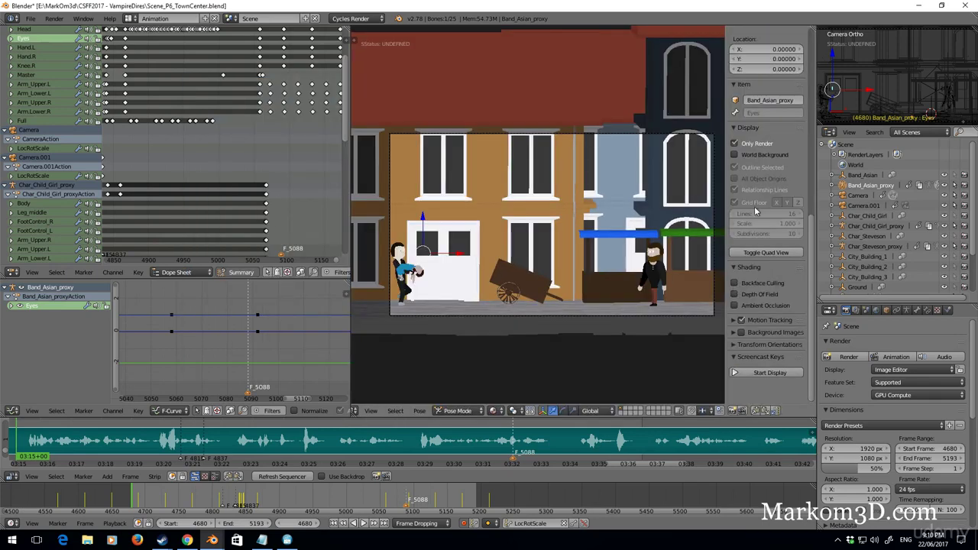
Turn off Only Render and select the Arm_Upper.L bone of Char_Steveson_proxy
left_click(738, 145)
mouse_move(514, 239)
middle_mouse_down()
mouse_move(602, 305)
mouse_move(502, 246)
middle_mouse_up()
scroll(602, 305, "up", 4)
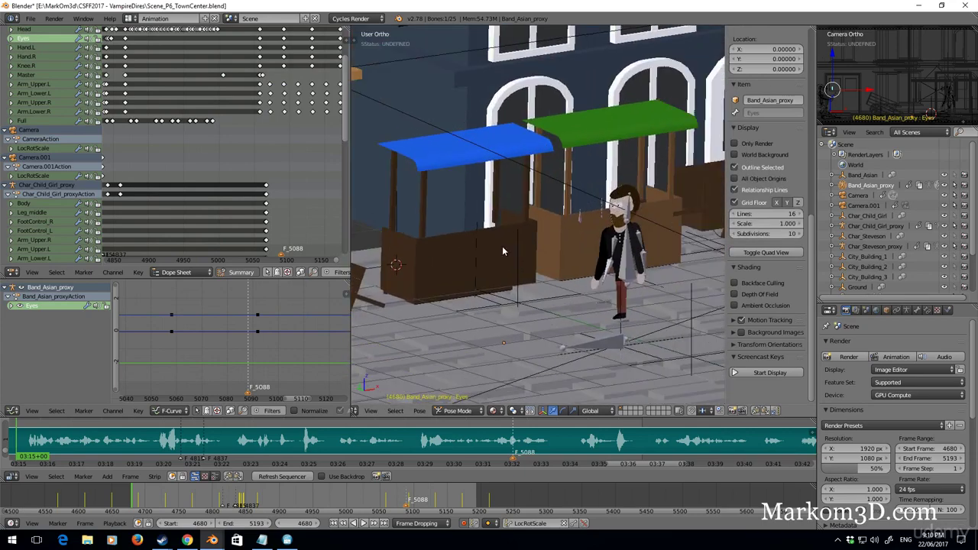
scroll(598, 304, "up", 5)
middle_click_drag(598, 303, 438, 218, "shift")
scroll(437, 217, "up", 4)
middle_click_drag(596, 252, 507, 236, "shift")
right_click(648, 149)
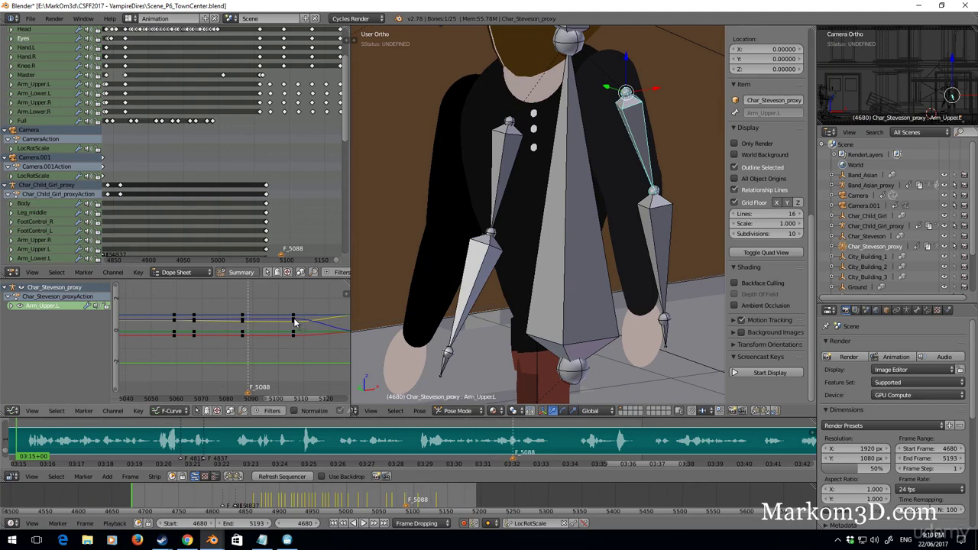
Expand the Arm_Upper.L curves in the graph editor and hide every channel except Y Location
left_click(11, 306)
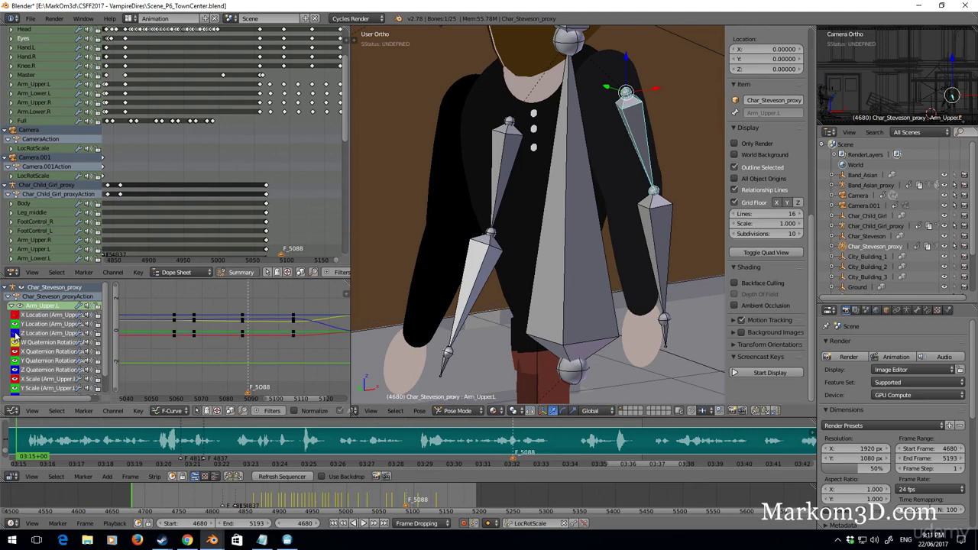
left_click(15, 342)
left_click(14, 353)
left_click(14, 360)
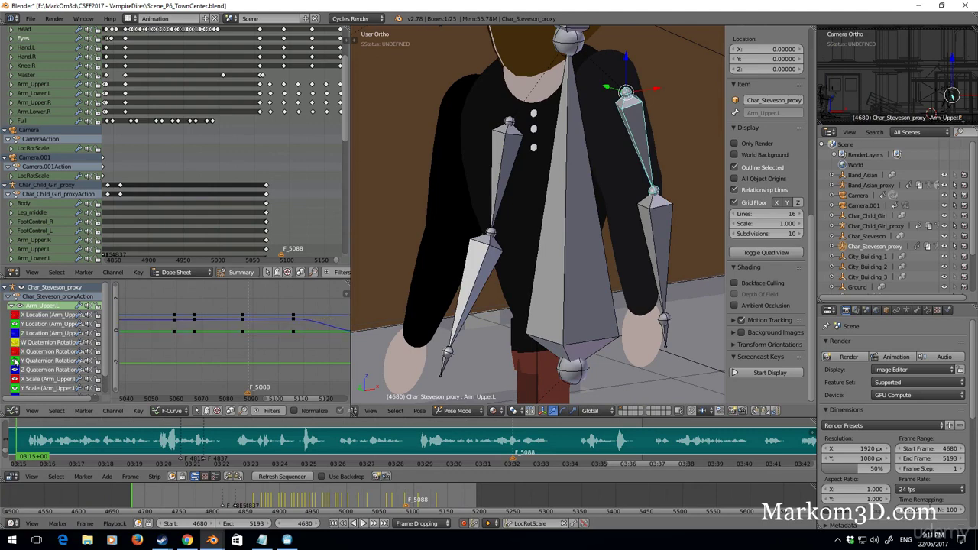
left_click(15, 369)
scroll(17, 387, "down", 1)
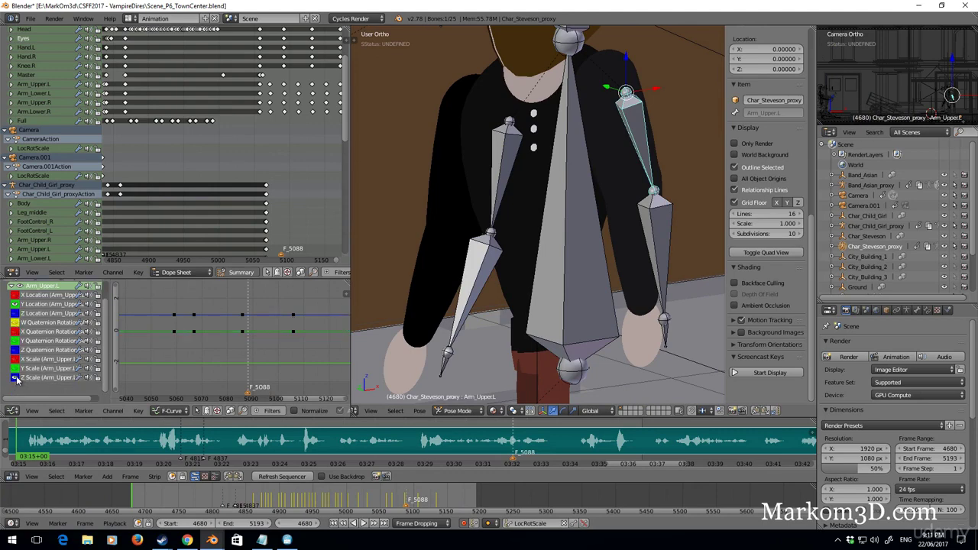
left_click(17, 380)
Select all Y Location keyframes of Arm_Upper.L and go to frame 5066 with the arm in close view
scroll(265, 342, "down", 8)
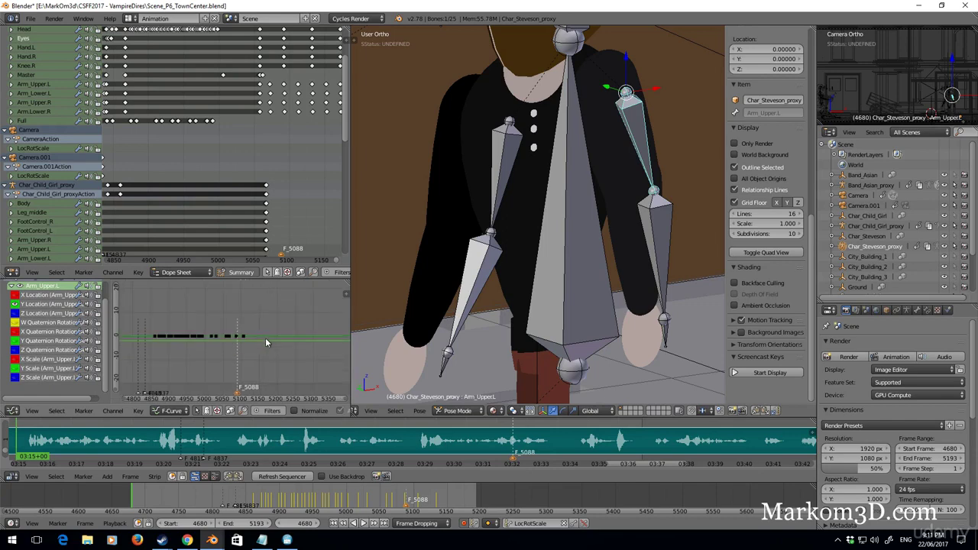
scroll(265, 341, "up", 8)
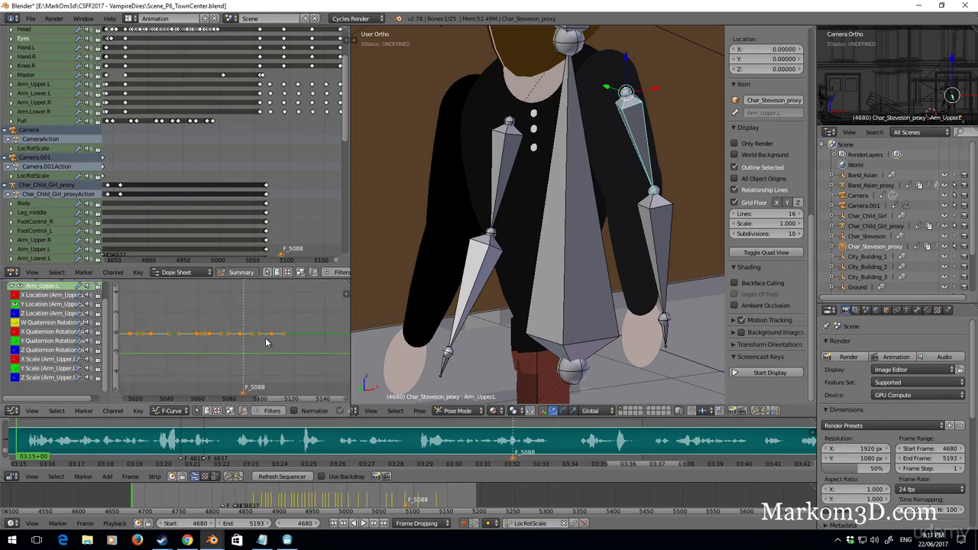
left_click_drag(393, 500, 391, 501)
middle_click_drag(425, 157, 532, 234)
scroll(459, 179, "down", 3)
scroll(533, 234, "up", 4)
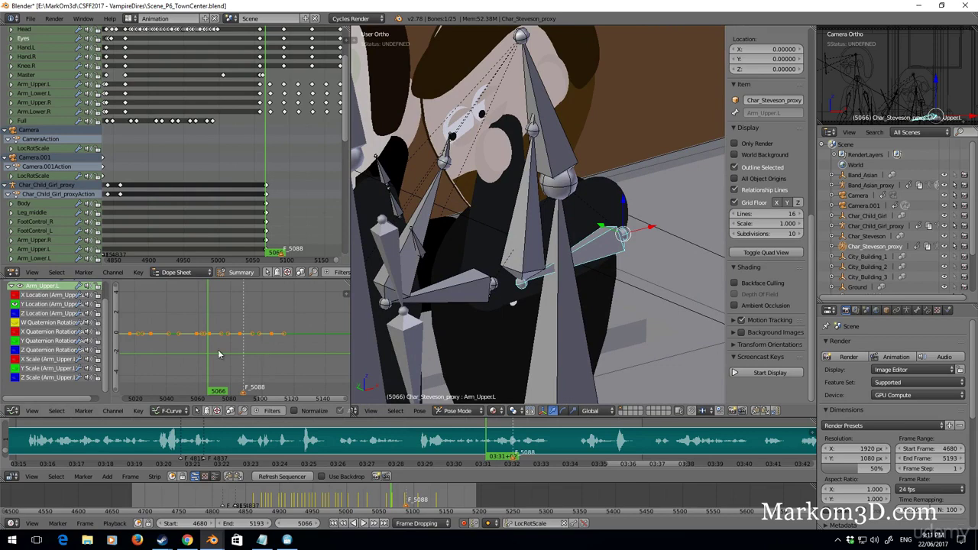
key("g")
key("y")
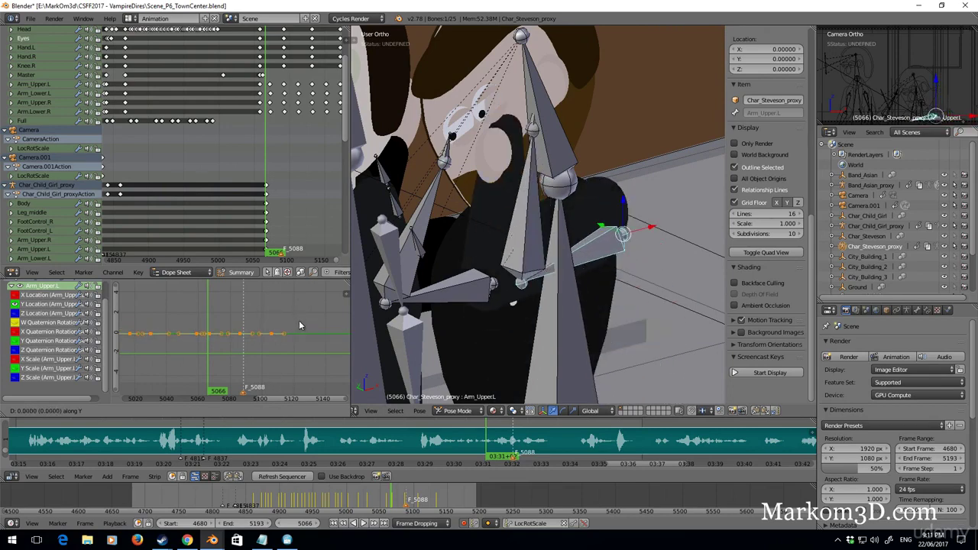
right_click(305, 294)
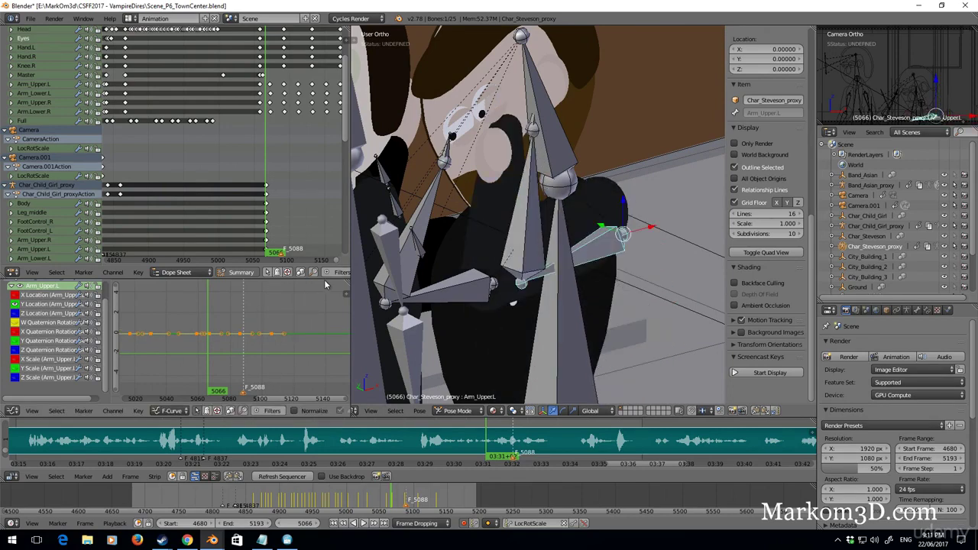
Try to shift Arm_Upper.L's selected Y Location keyframes vertically while watching the character from the front
key("KP_1")
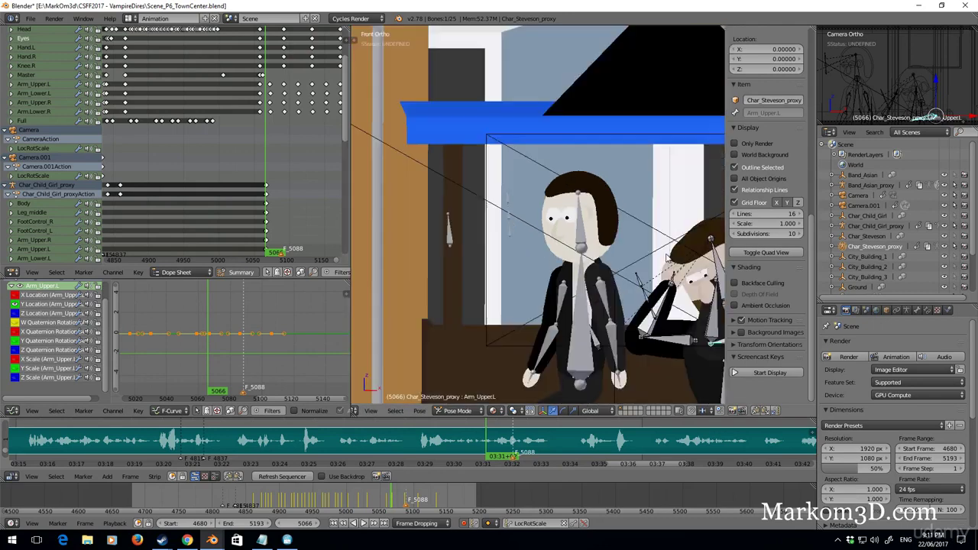
key("KP_Decimal")
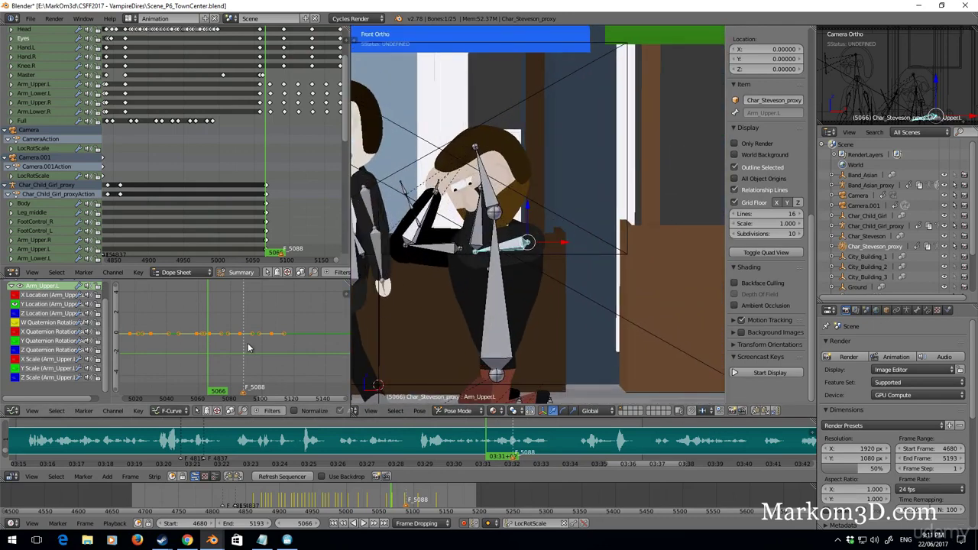
key("g")
key("y")
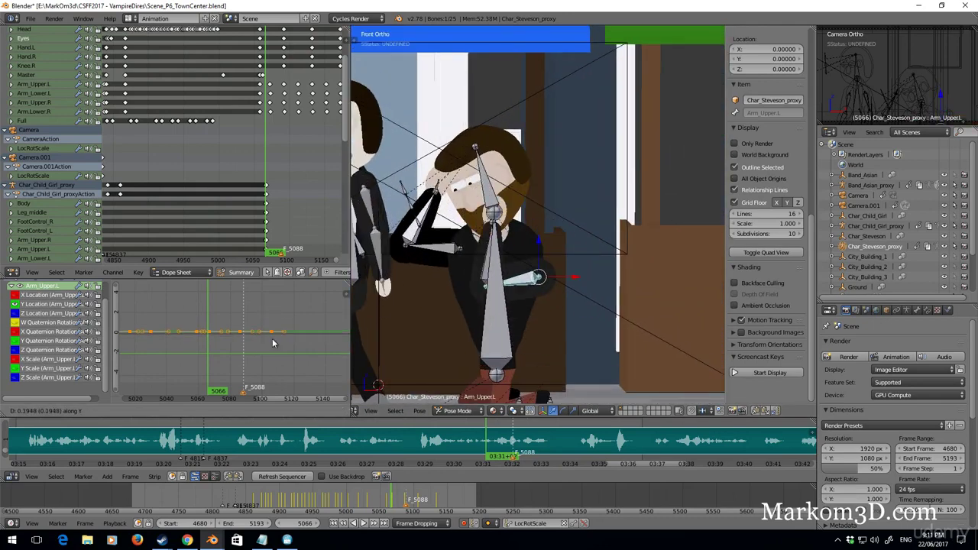
right_click(267, 334)
Show only the X Location curve of Arm_Upper.L and try to shift all its keyframes vertically
left_click(16, 304)
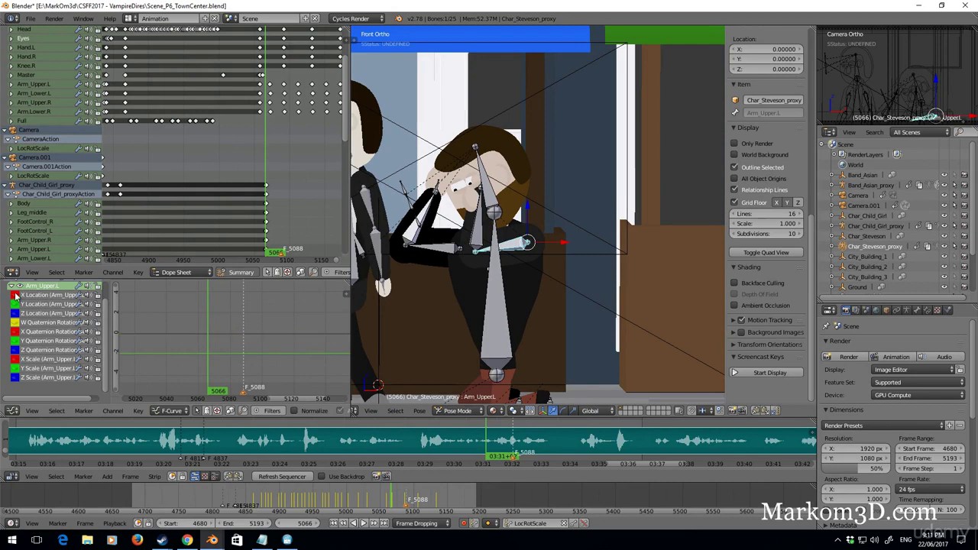
left_click(15, 295)
key("a")
key("a")
key("a")
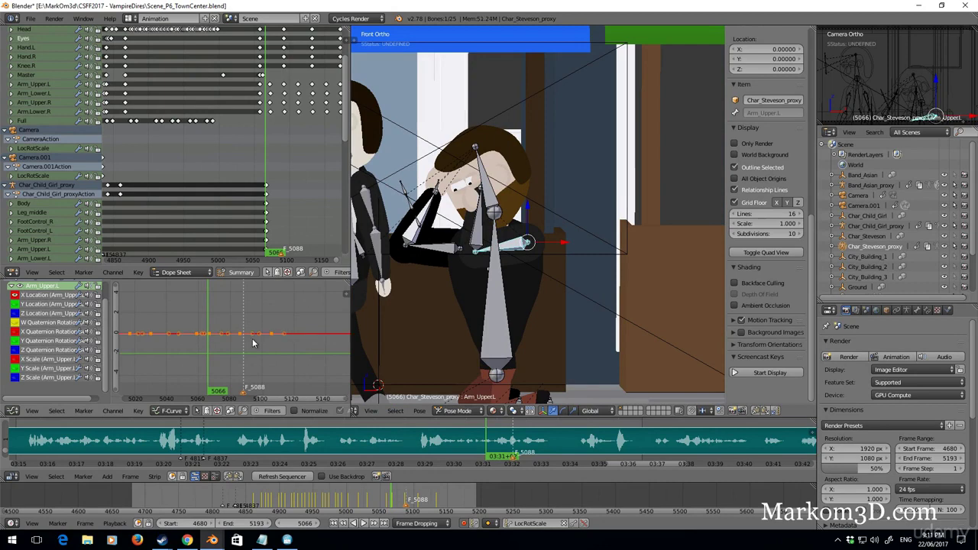
key("g")
key("y")
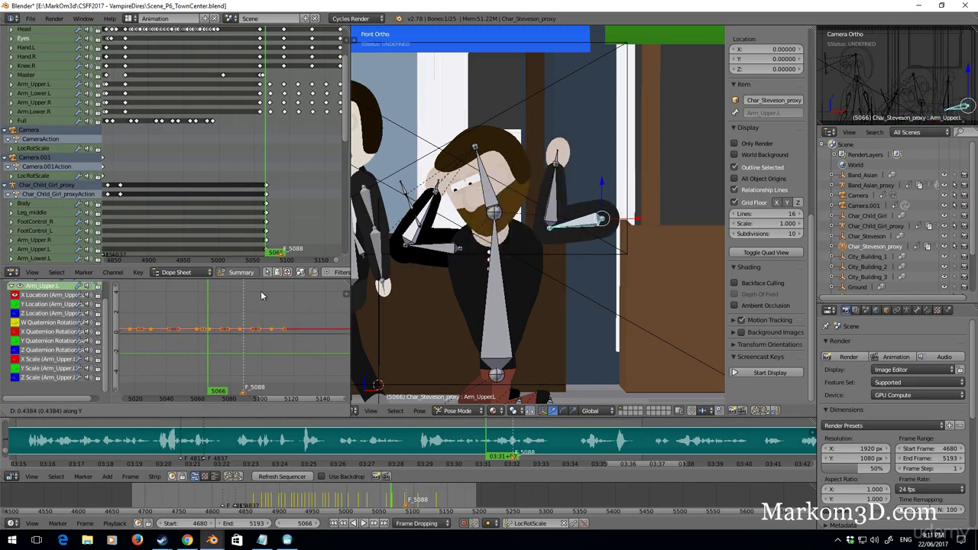
right_click(260, 291)
Show only the Z Location curve of Arm_Upper.L and try to shift its keyframes vertically
left_click(14, 304)
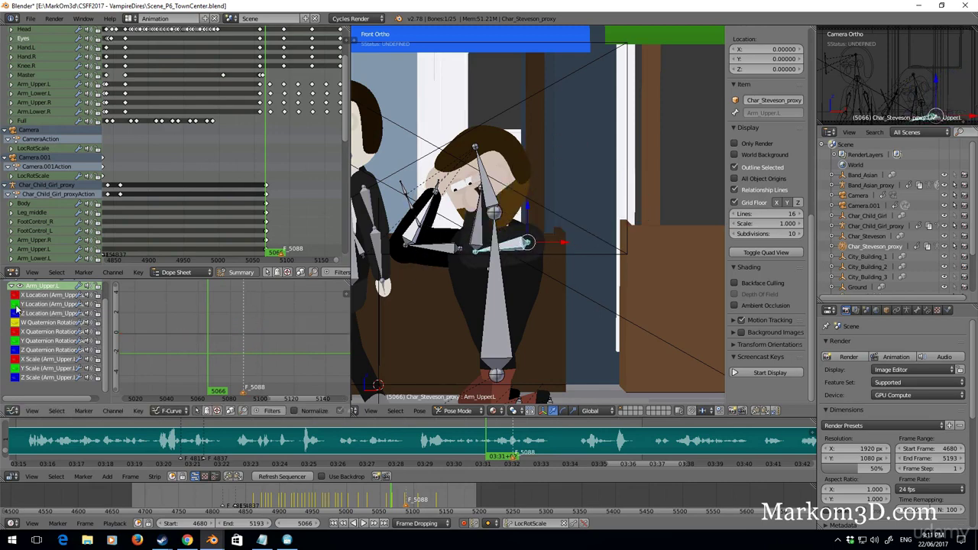
left_click(14, 314)
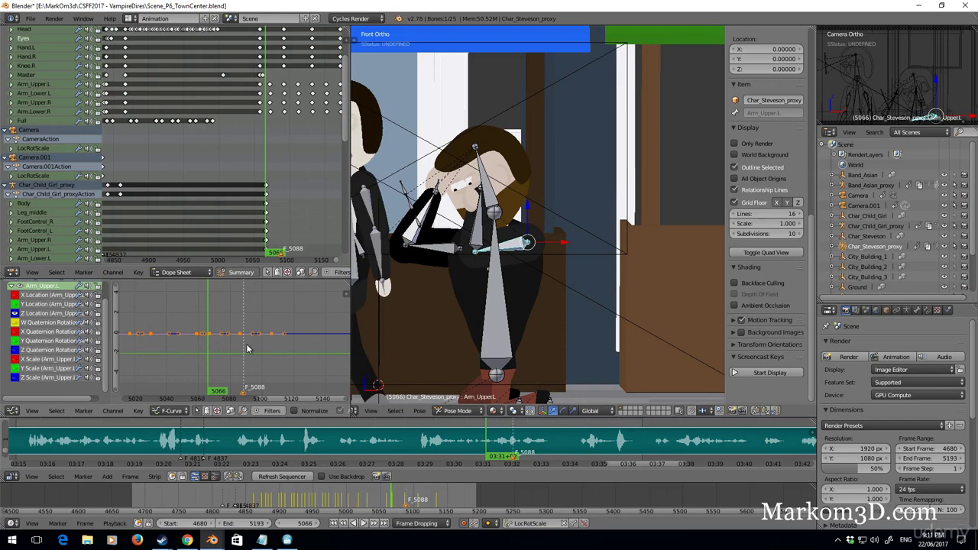
key("g")
key("y")
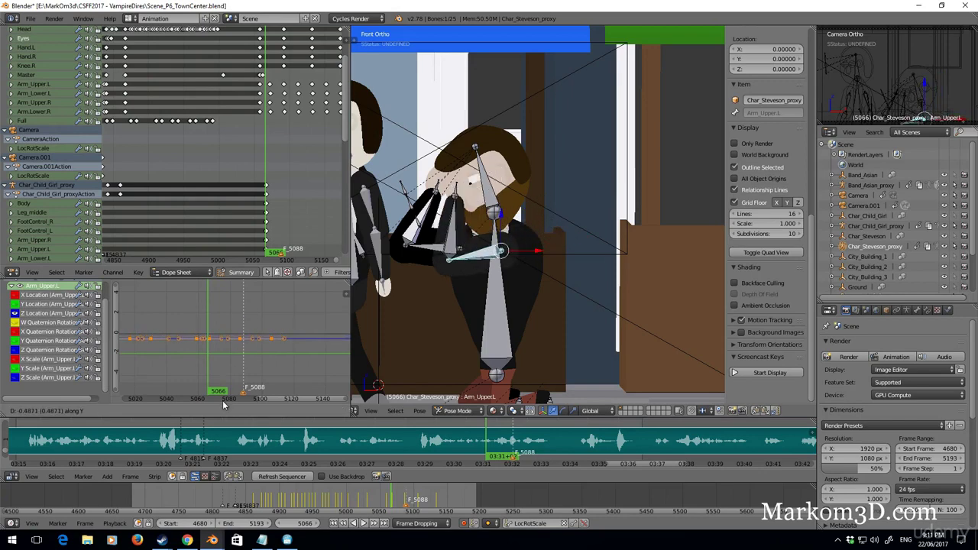
right_click(210, 377)
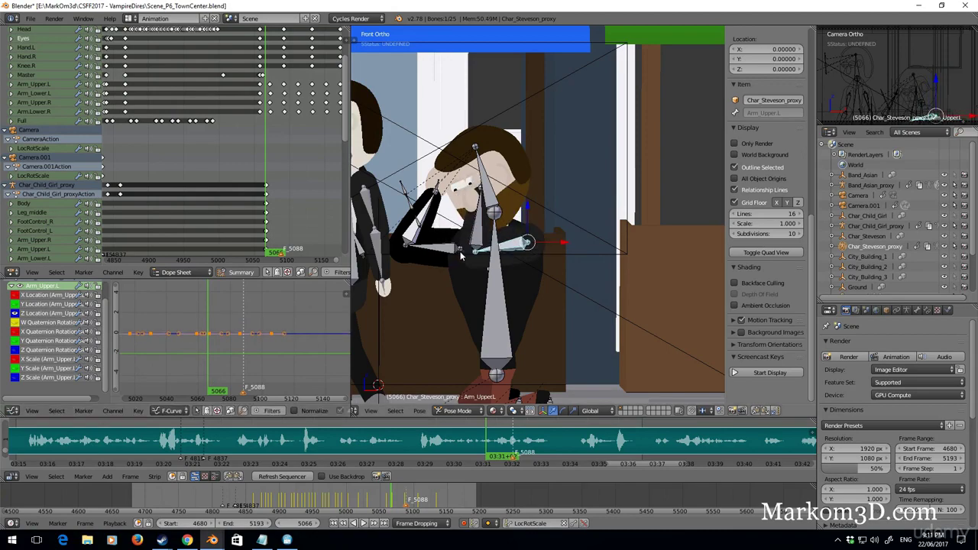
Inspect how the arm overlaps the body up close and save the town center scene file
middle_click_drag(527, 221, 636, 297)
scroll(624, 299, "up", 10)
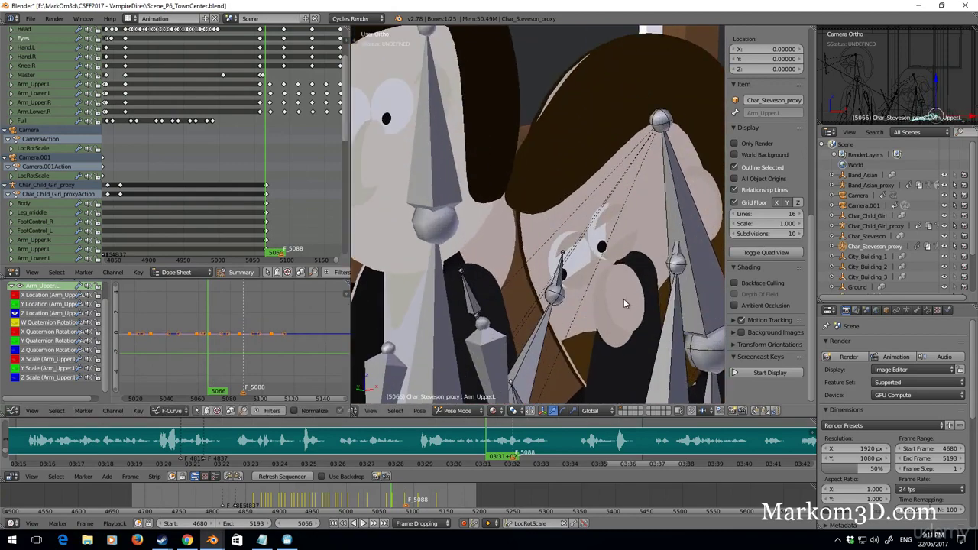
scroll(586, 271, "up", 3)
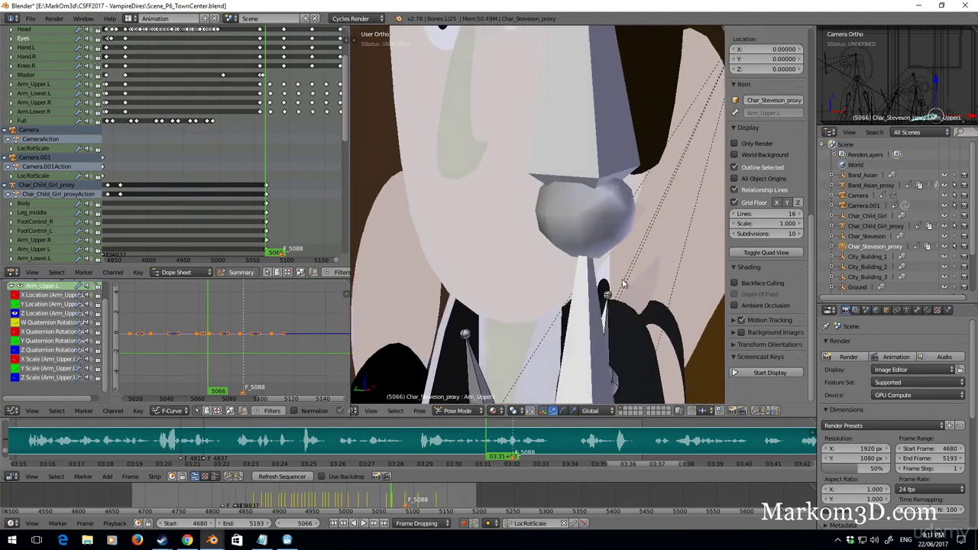
middle_click_drag(622, 284, 496, 236)
scroll(511, 280, "down", 2)
key("ctrl+s")
left_click(496, 239)
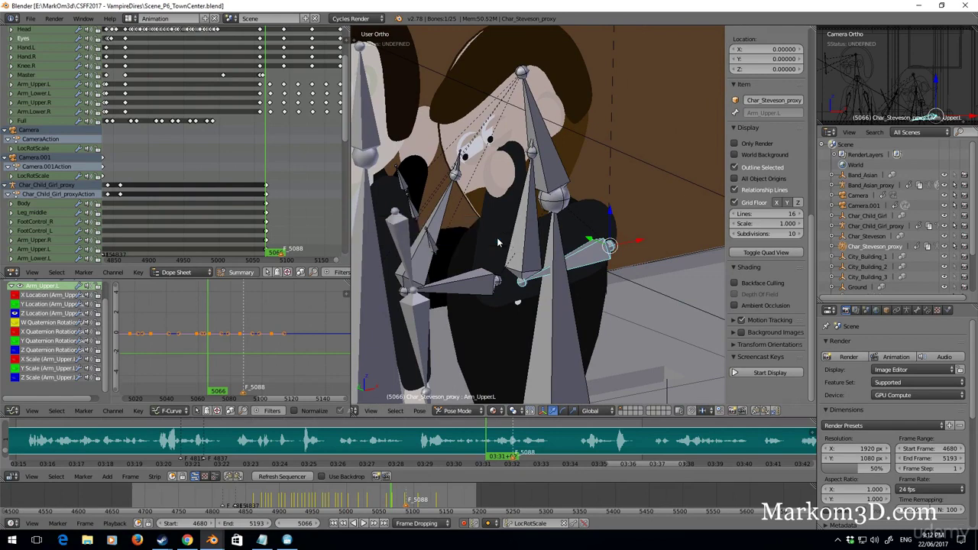
Open Dnd_Char_Lib_Char_Lib.blend in a separate Blender window and show only the layer containing the bearded Char_Steveson
right_click(220, 539)
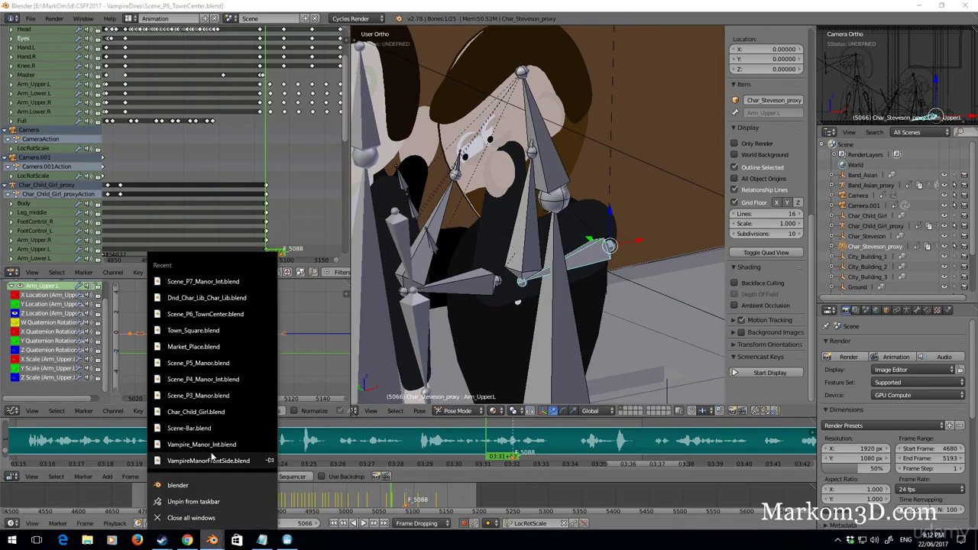
left_click(205, 300)
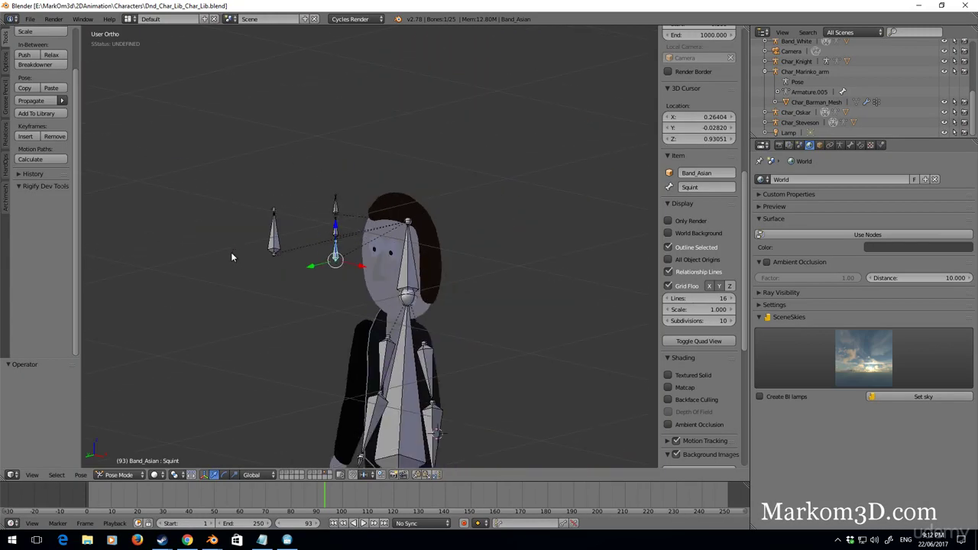
left_click(283, 476)
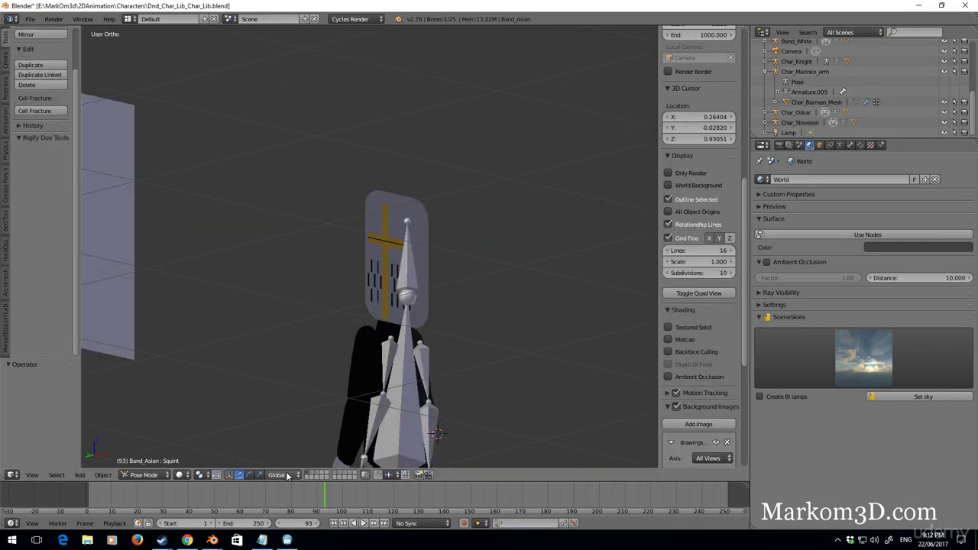
left_click(312, 474)
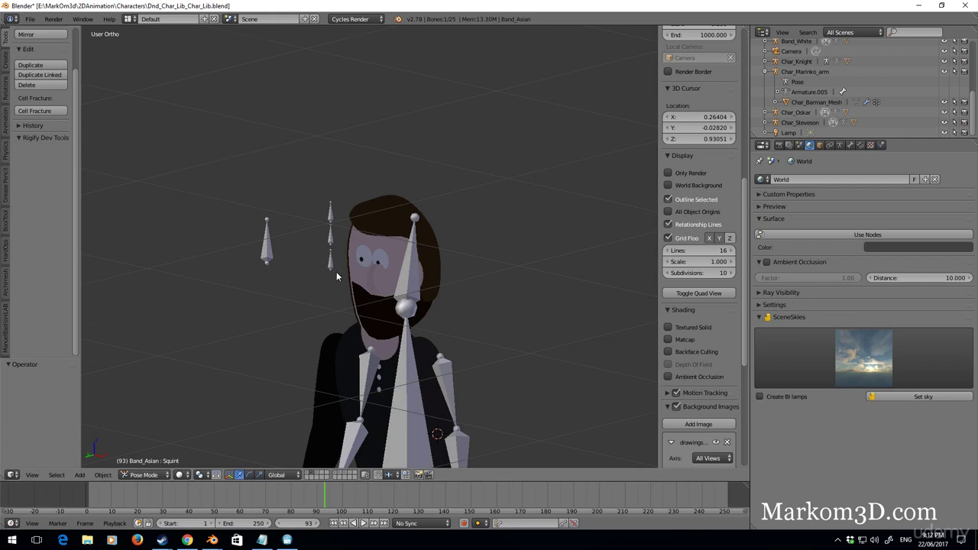
Select Char_Steveson_Mesh in Object Mode and enter Edit Mode on it
middle_click_drag(336, 276, 329, 324)
middle_click_drag(404, 340, 337, 272, "shift")
key("ctrl+Tab")
right_click(388, 261)
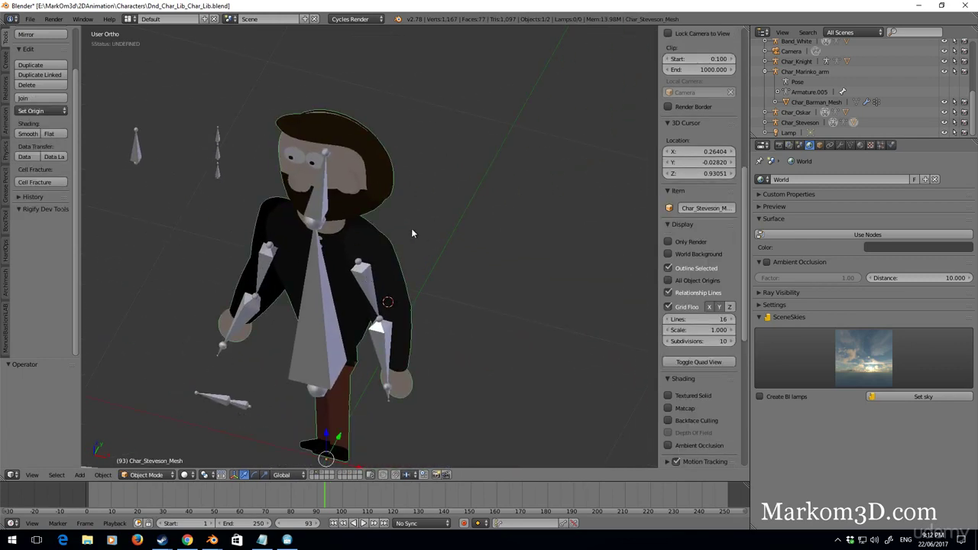
key("Tab")
Select all linked geometry of the left arm: upper sleeve, lower sleeve and hand
scroll(364, 255, "up", 4)
right_click(326, 218)
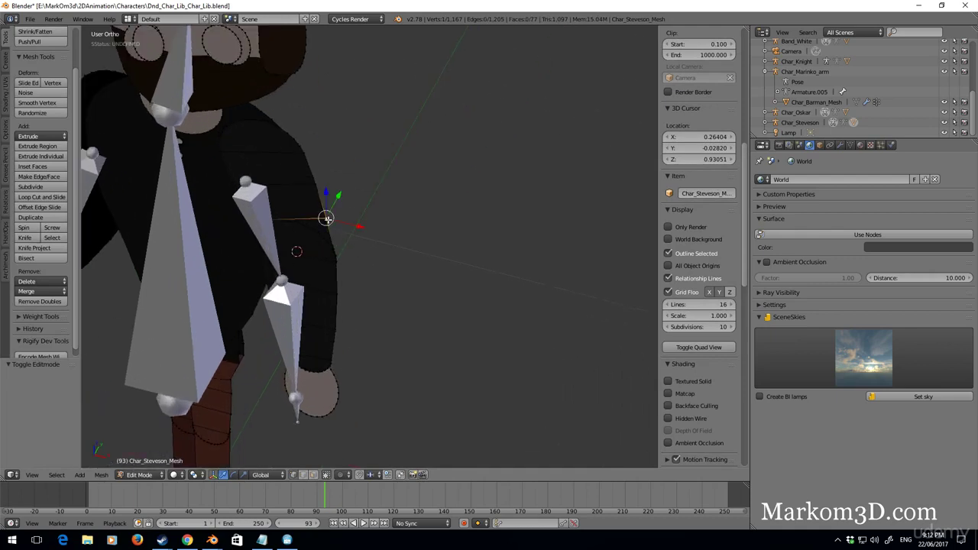
right_click(318, 236, "shift")
right_click(345, 393, "shift")
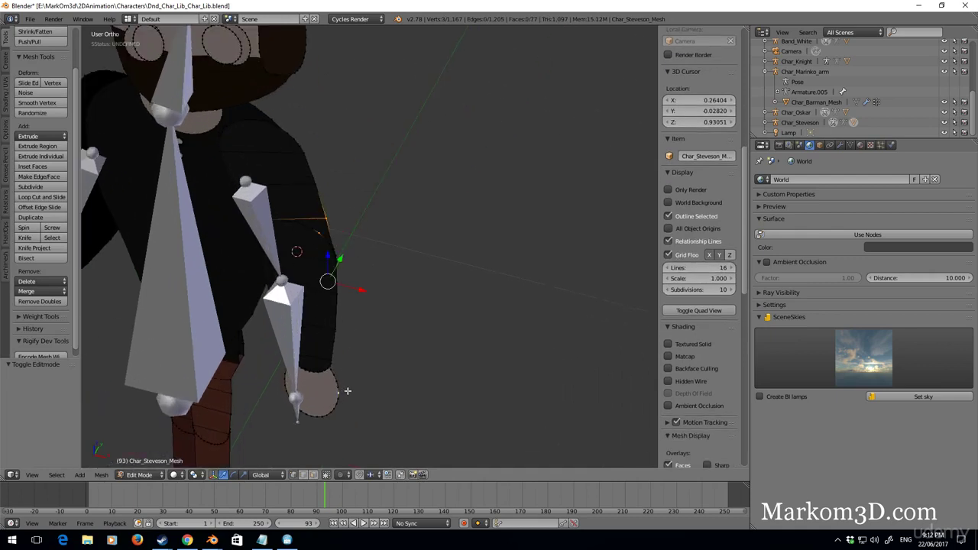
key("ctrl+l")
middle_click_drag(371, 365, 366, 339)
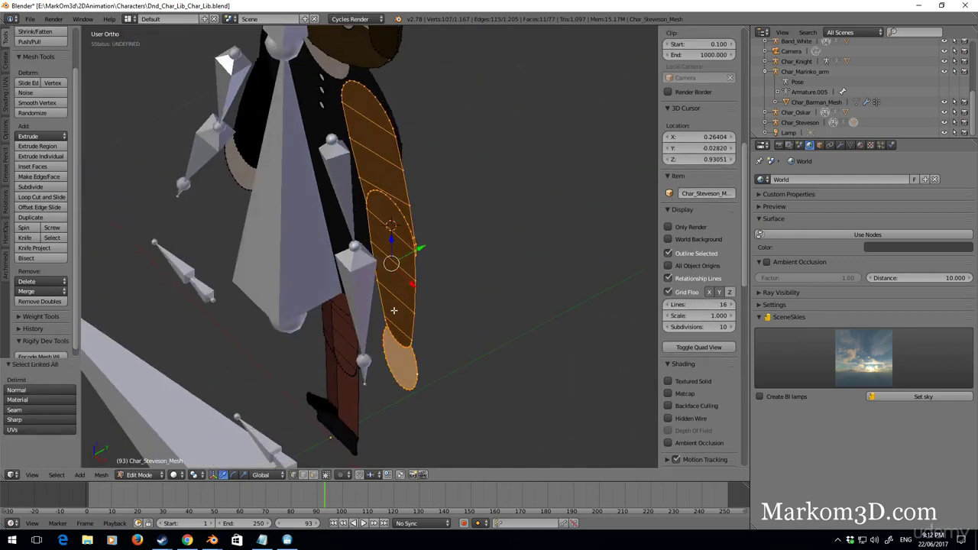
Move the selected left arm geometry about -0.033 along Y, save the library file and leave Edit Mode
key("g")
key("y")
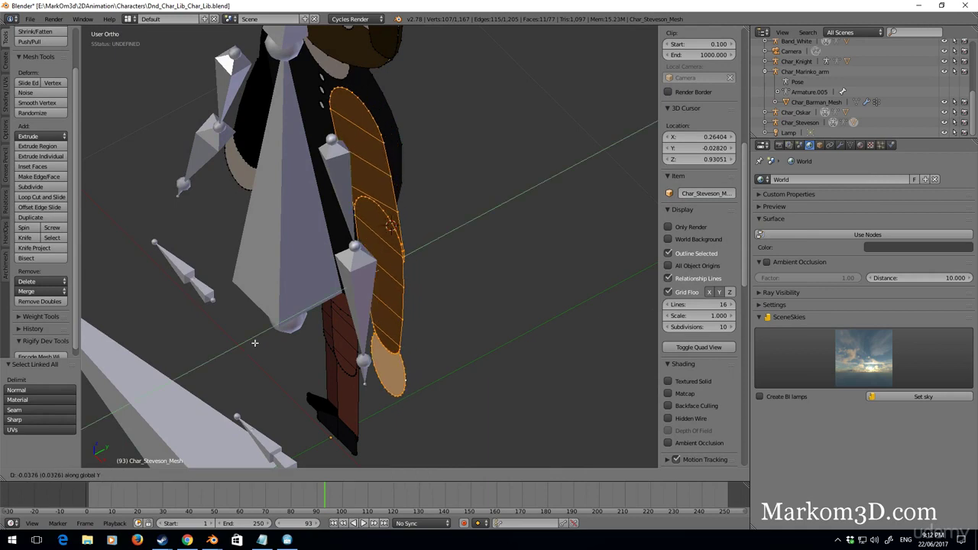
left_click(254, 343)
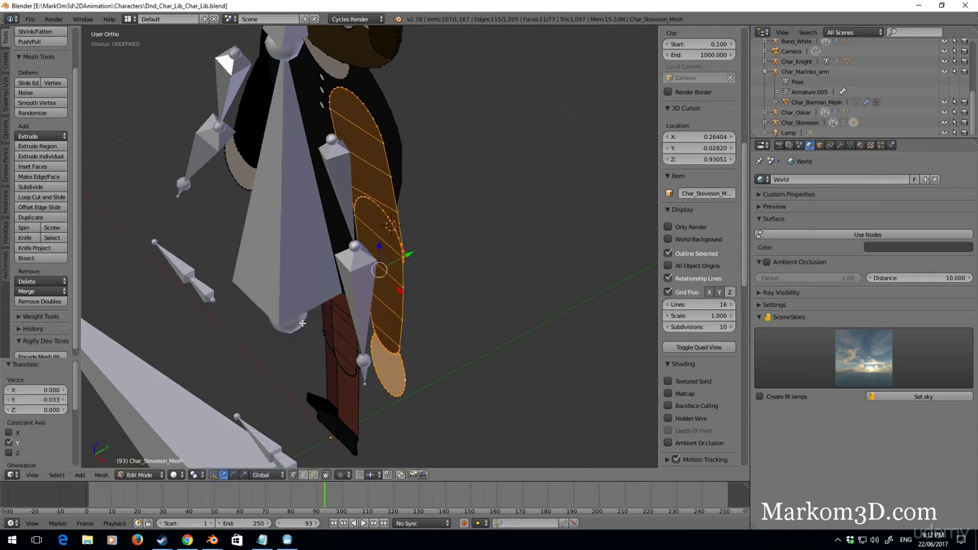
key("Tab")
Switch back to the town center scene window, reopen Scene_P6_TownCenter.blend and view the characters from the front
left_click(213, 540)
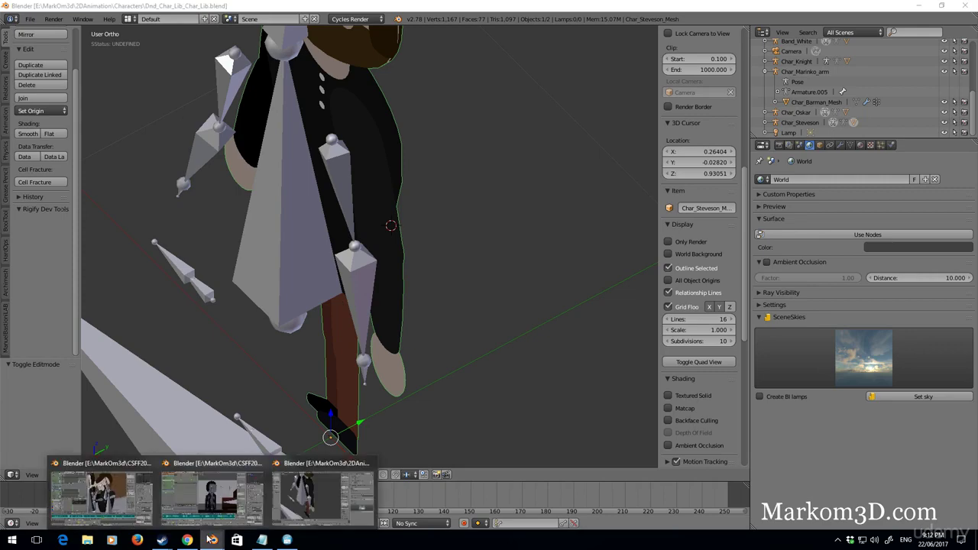
left_click(128, 507)
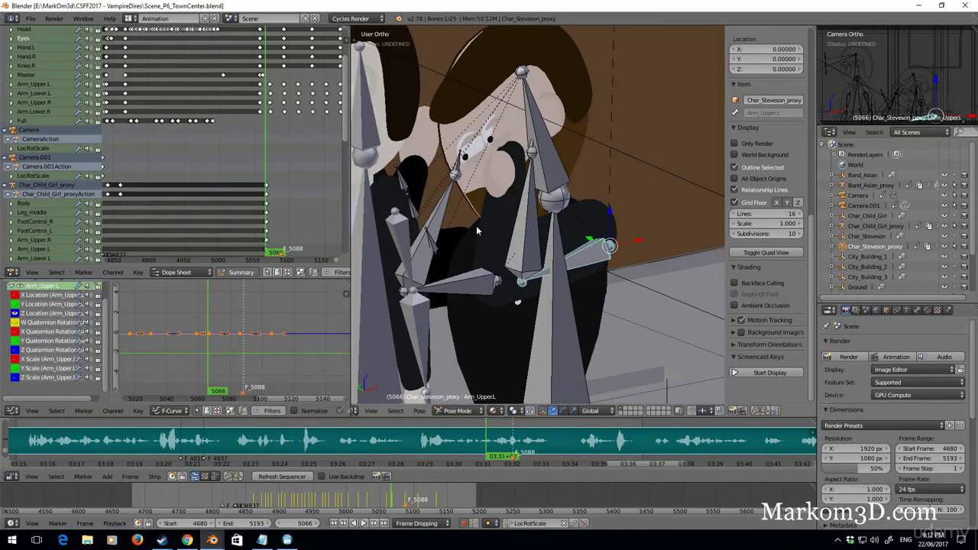
left_click(30, 19)
mouse_move(67, 54)
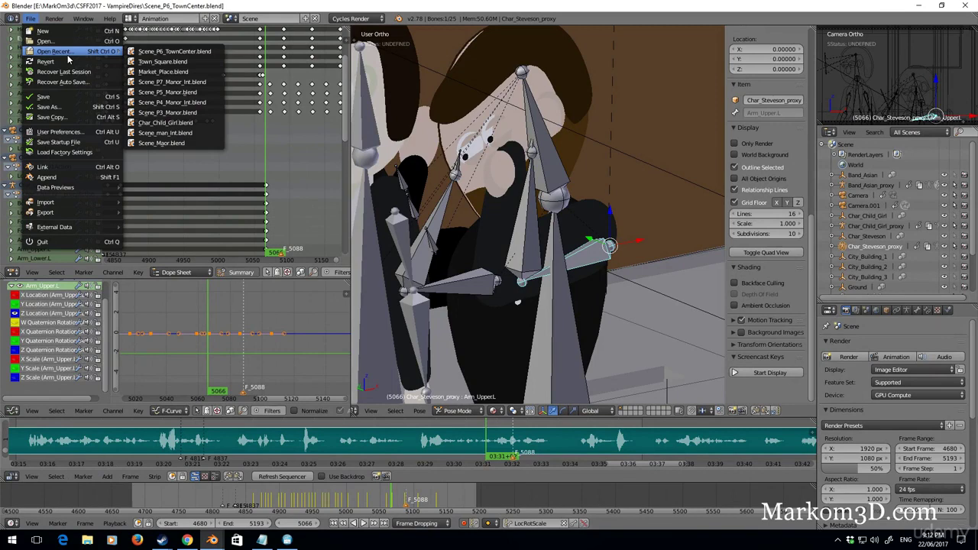
left_click(172, 53)
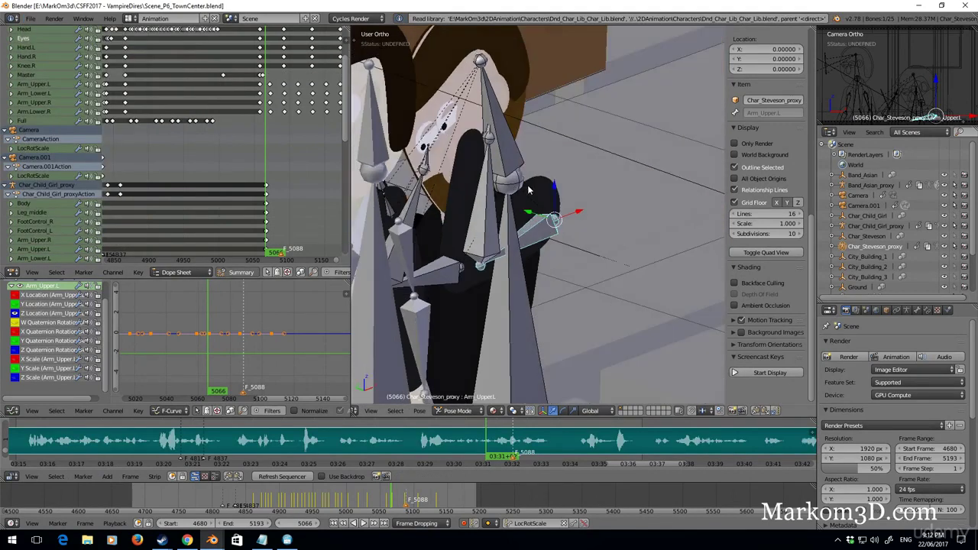
key("KP_1")
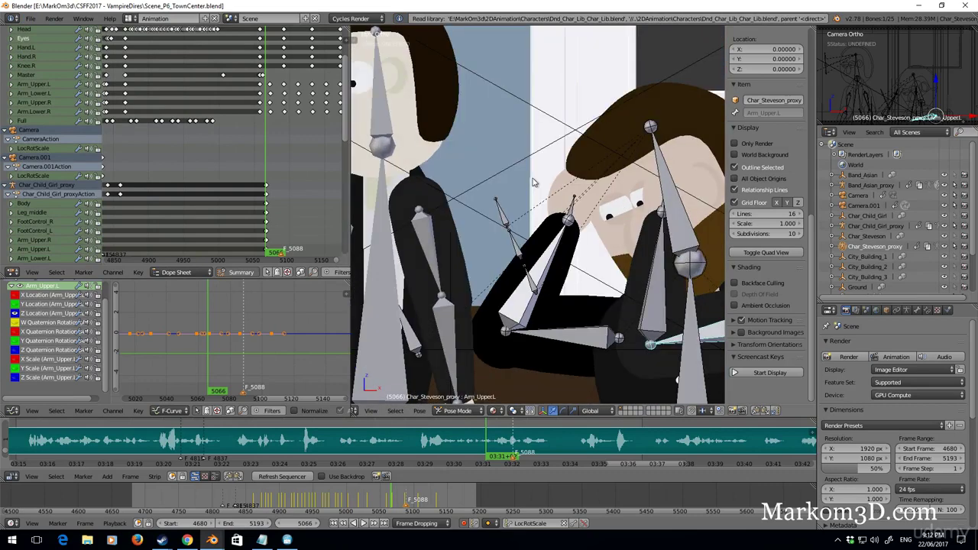